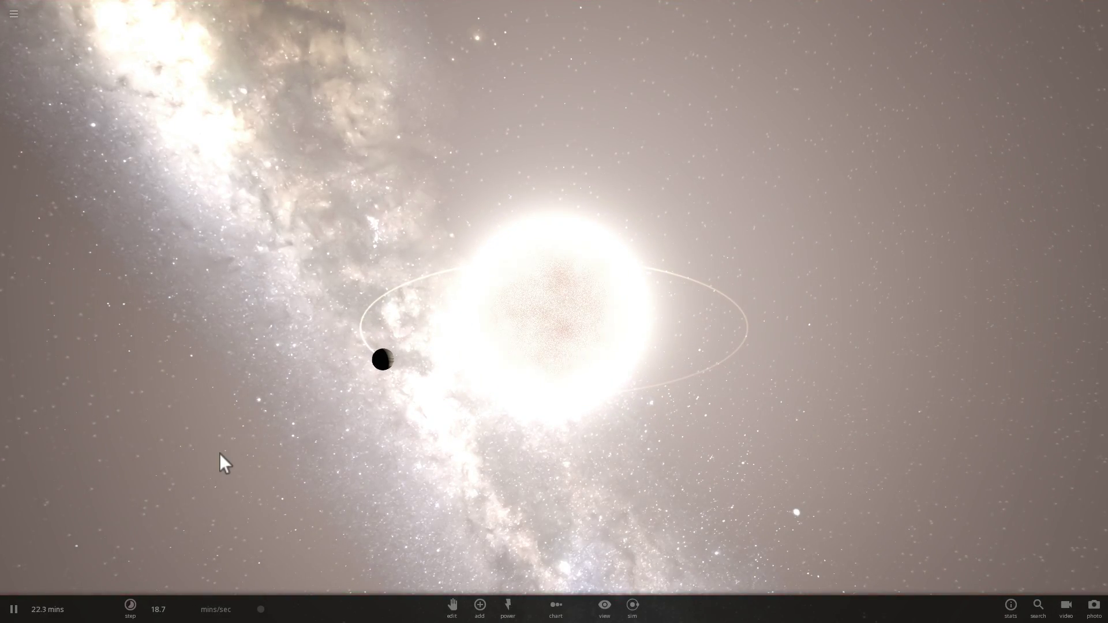
Step: Focus on Jupiter and run the simulation, examining the planet and the material around it up close
double_click(416, 373)
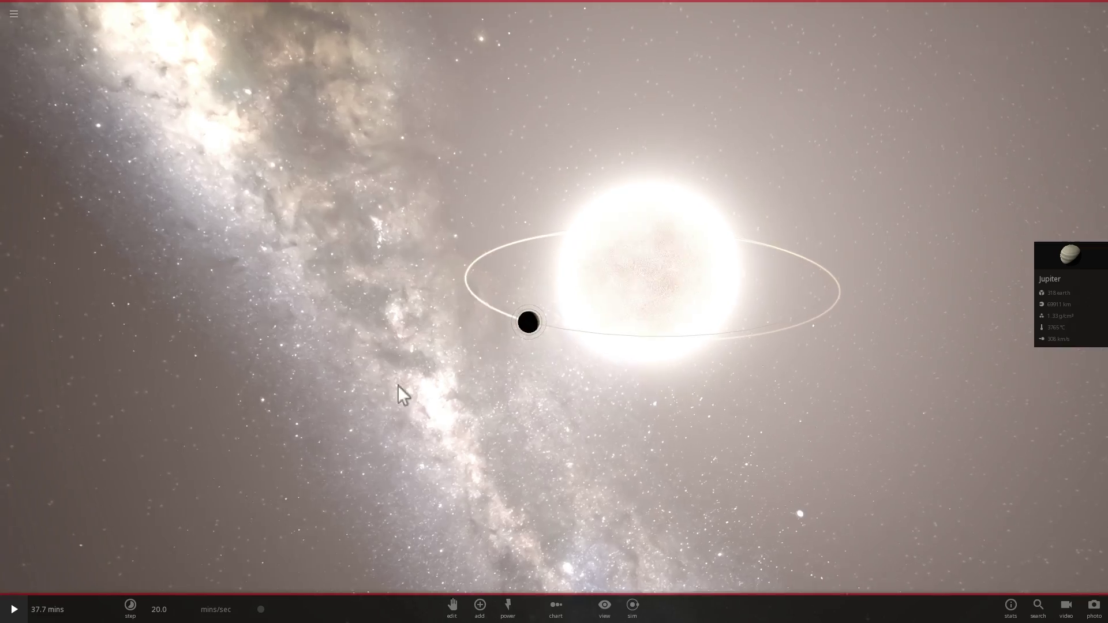
scroll(574, 345, "up", 5)
key("space")
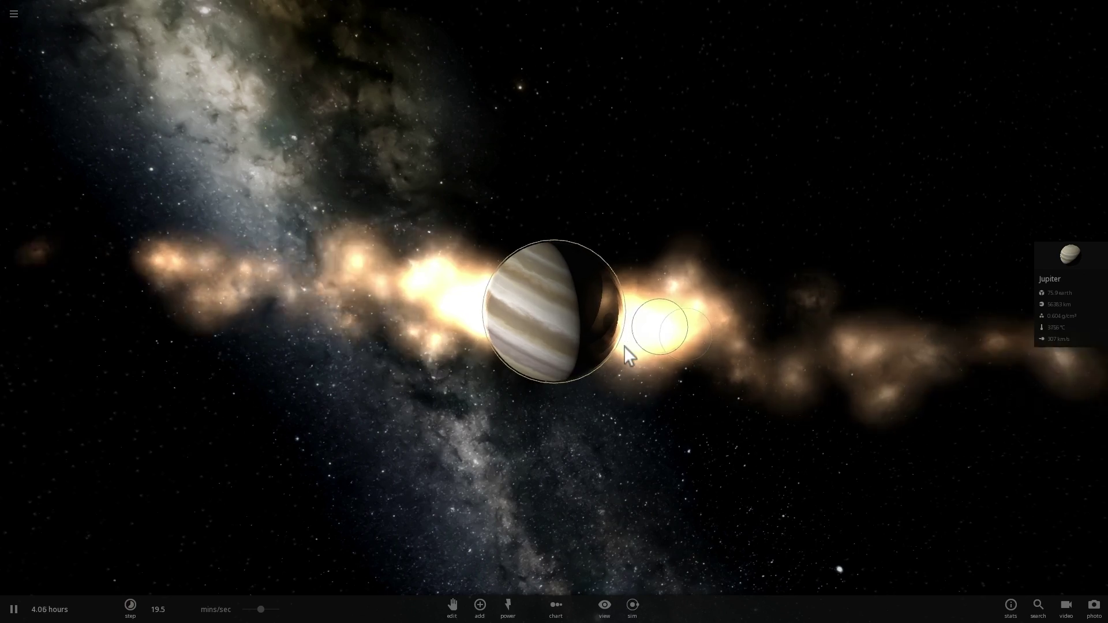
left_click_drag(559, 342, 590, 343)
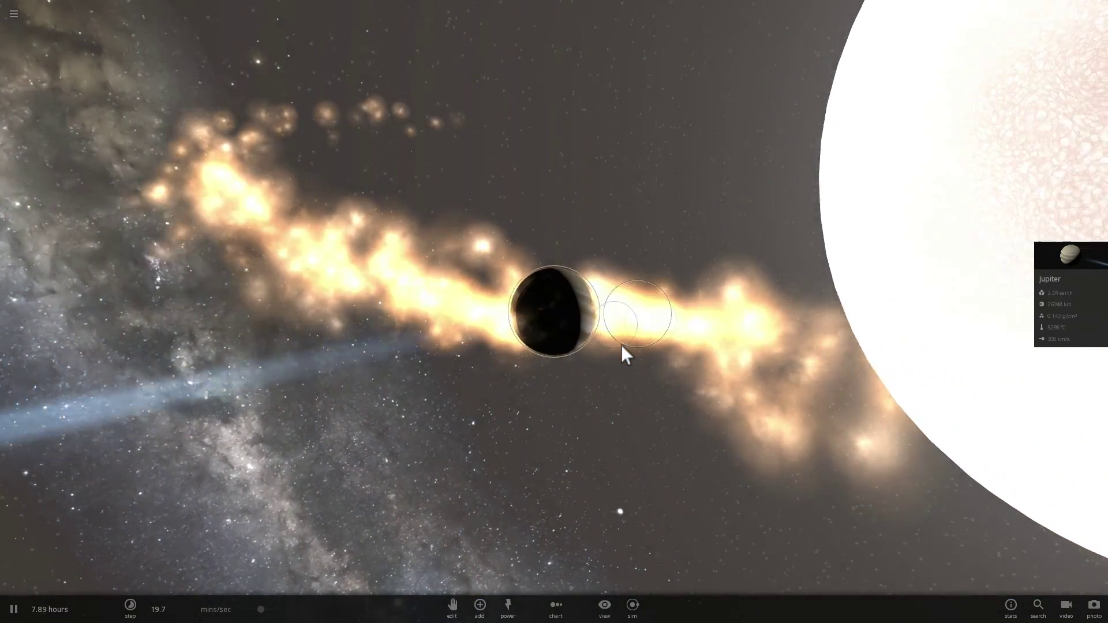
left_click_drag(621, 347, 550, 342)
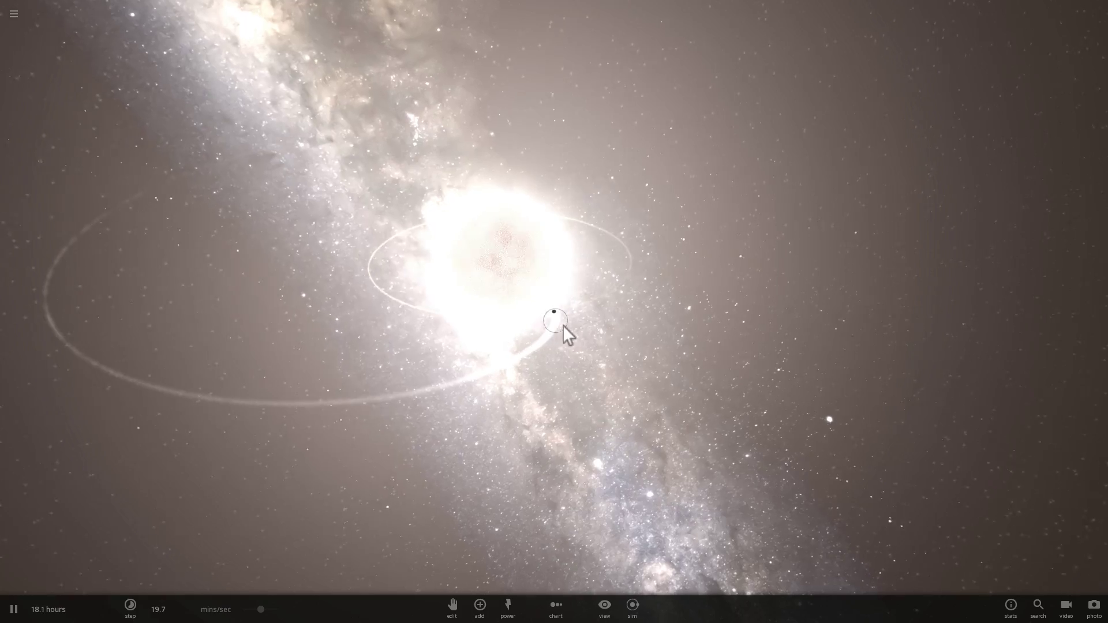
Step: Raise the Sun's surface temperature to 11027 K
left_click(500, 267)
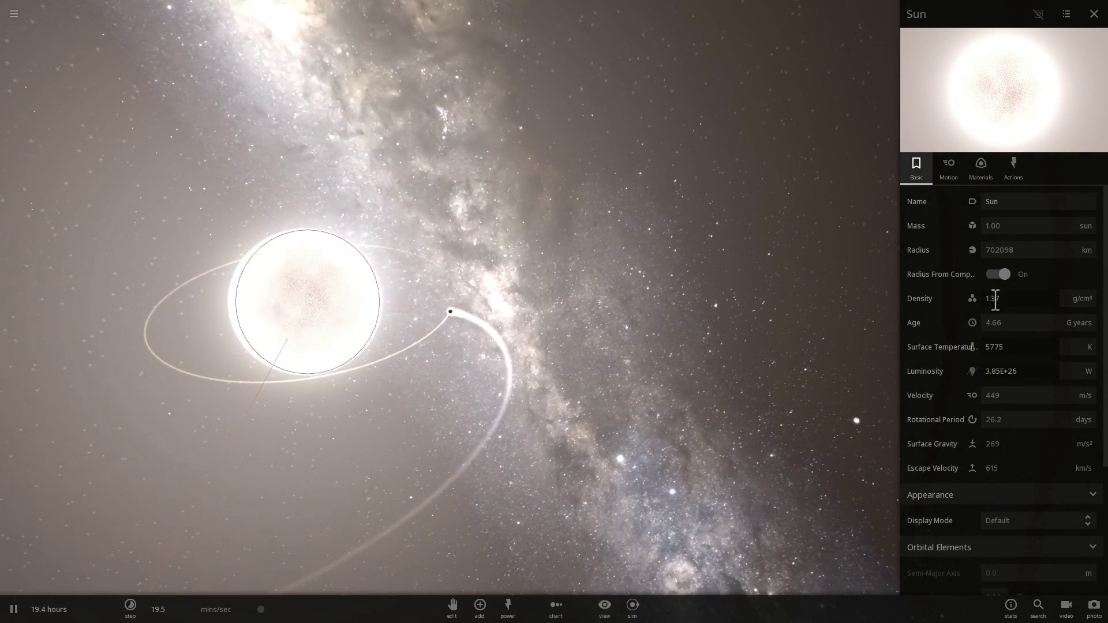
left_click(1024, 335)
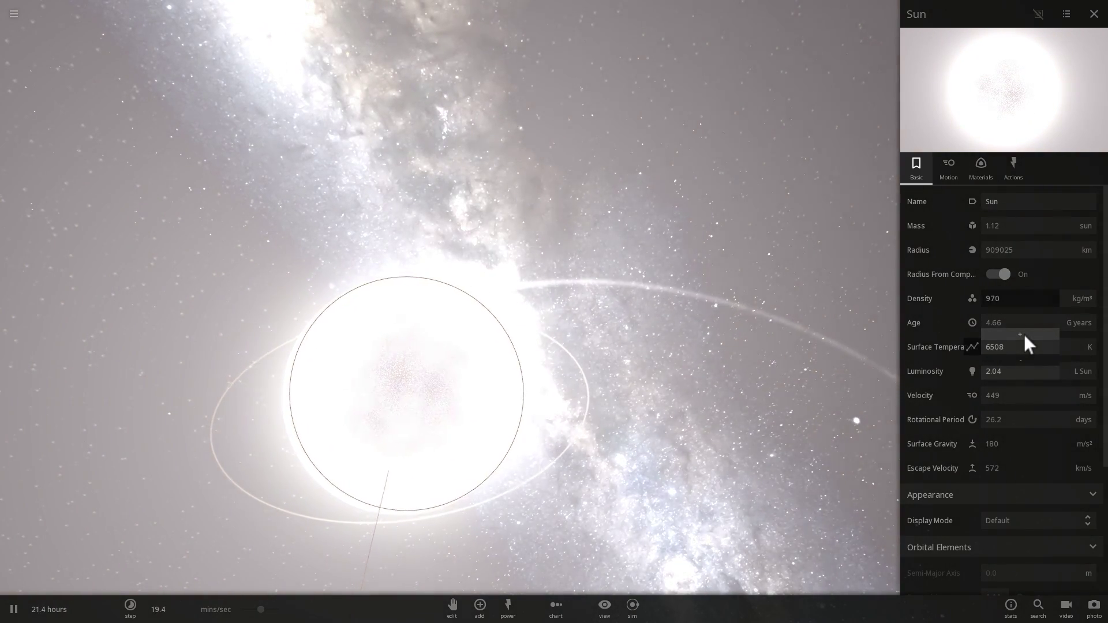
left_click_drag(1024, 335, 1024, 334)
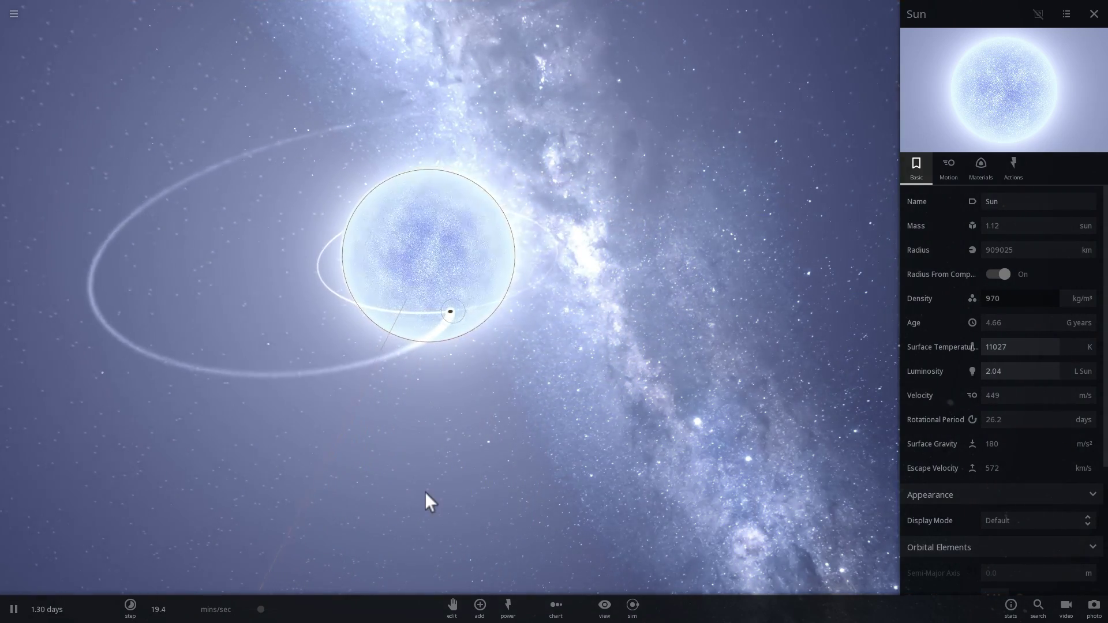
Step: Add a random gas giant in orbit around the star, outside Jupiter's orbit, with the simulation paused
left_click(480, 605)
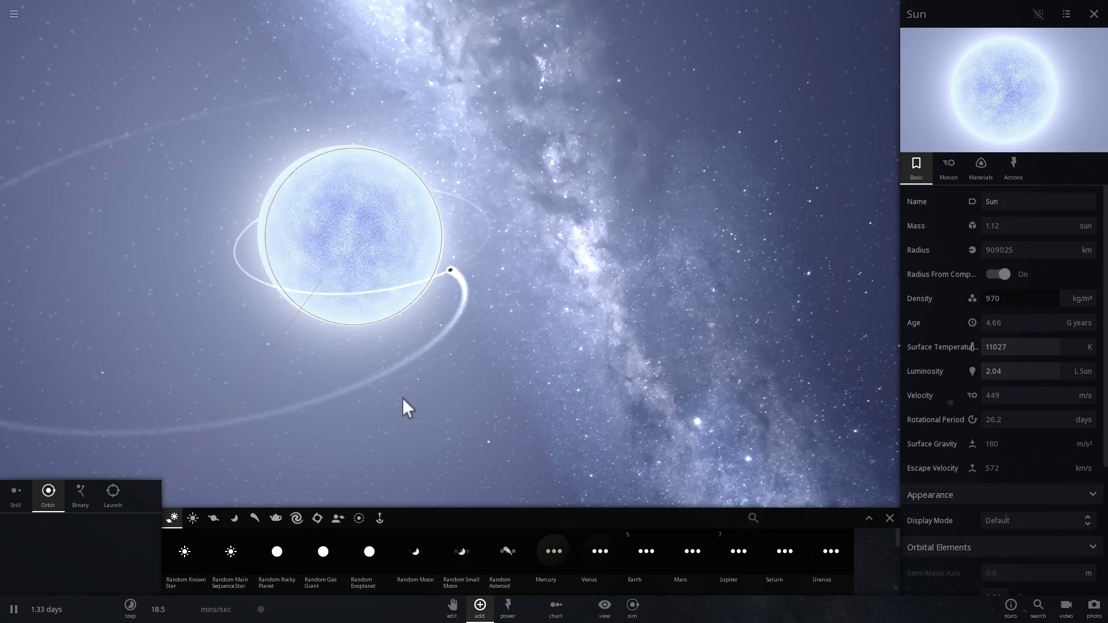
key("space")
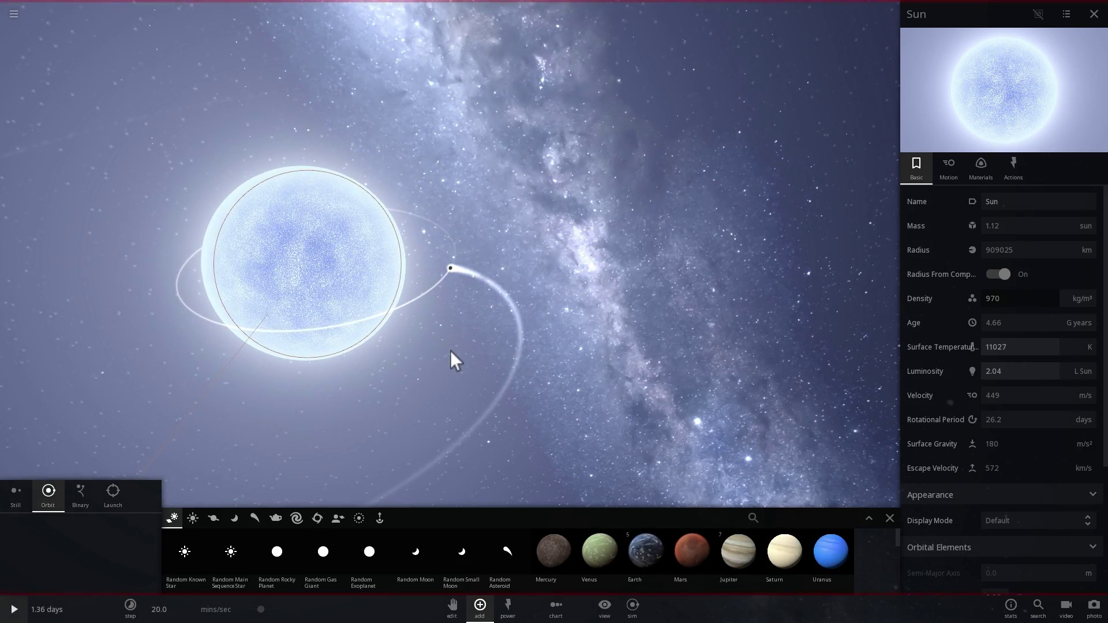
key("space")
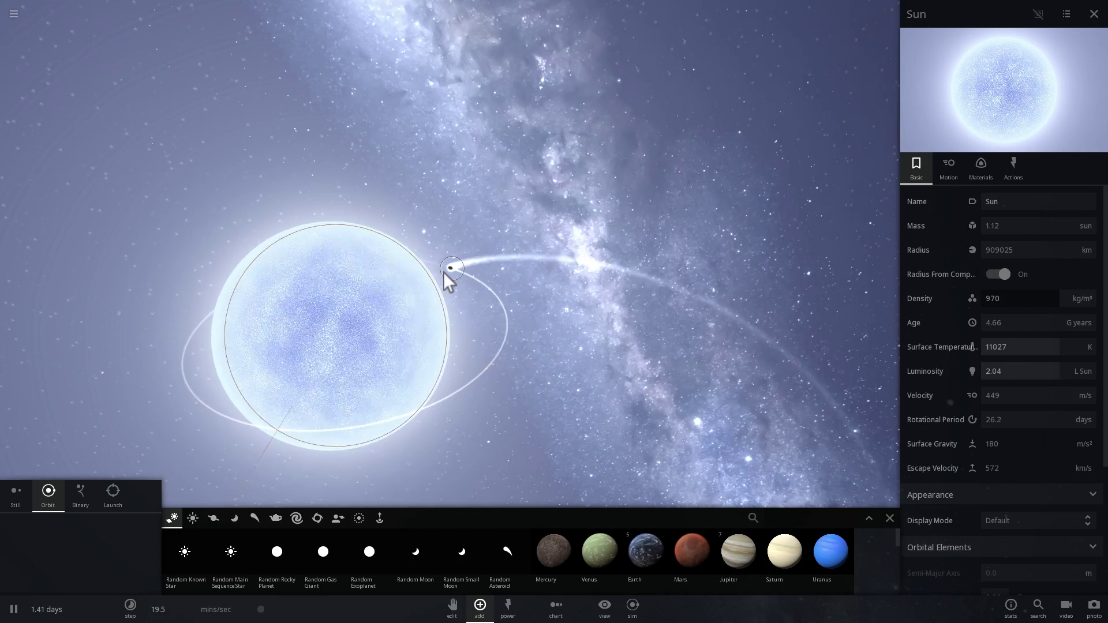
right_click_drag(443, 273, 510, 314)
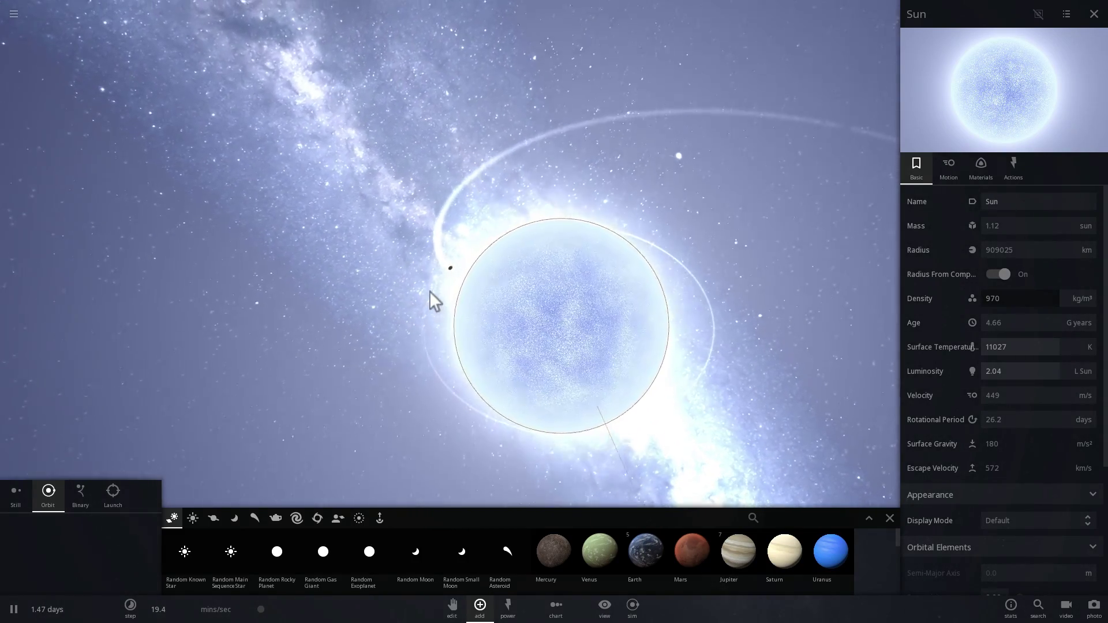
left_click_drag(429, 291, 403, 307)
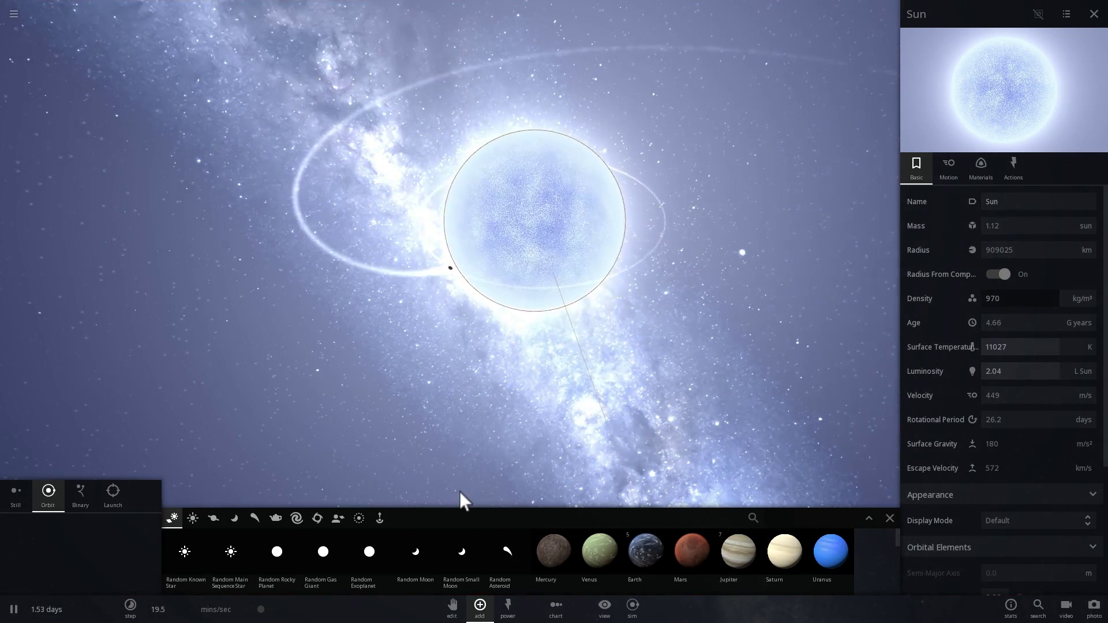
left_click(217, 517)
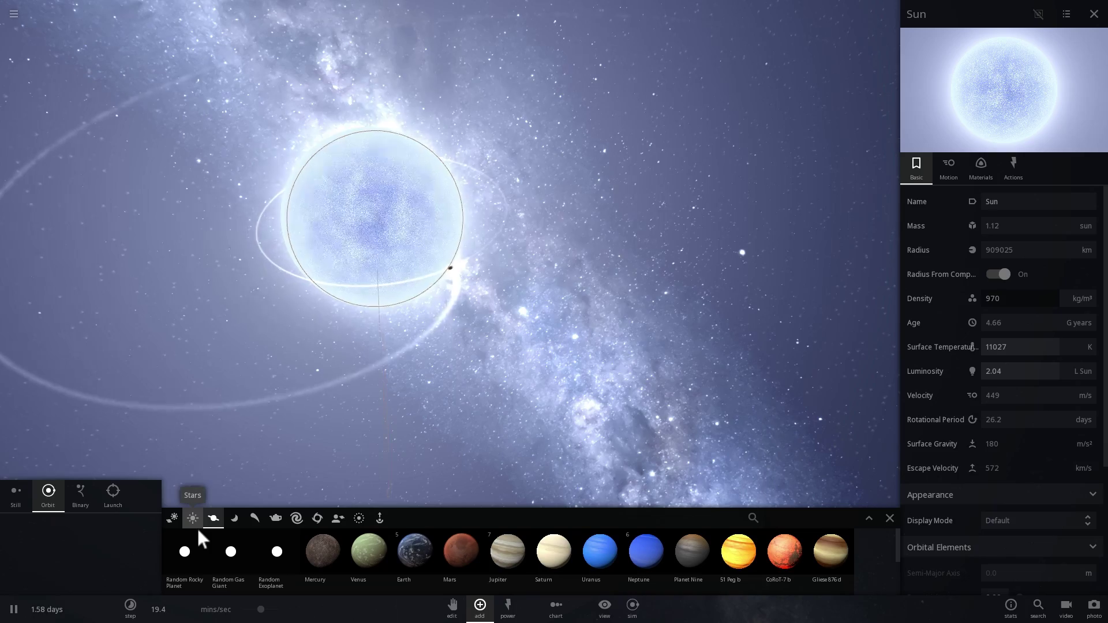
left_click(227, 549)
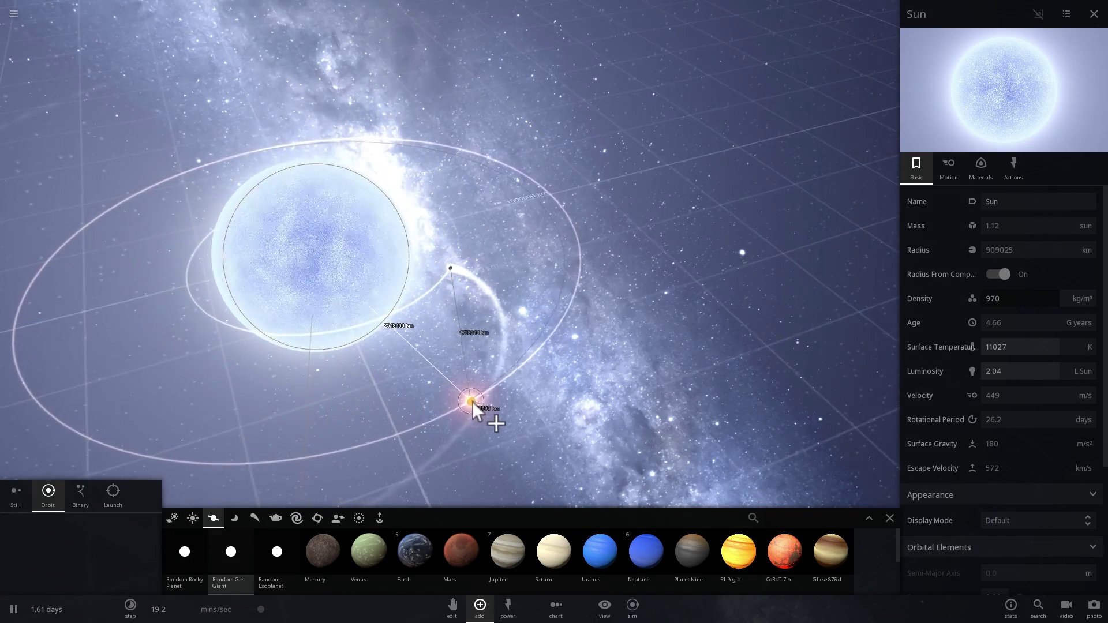
key("space")
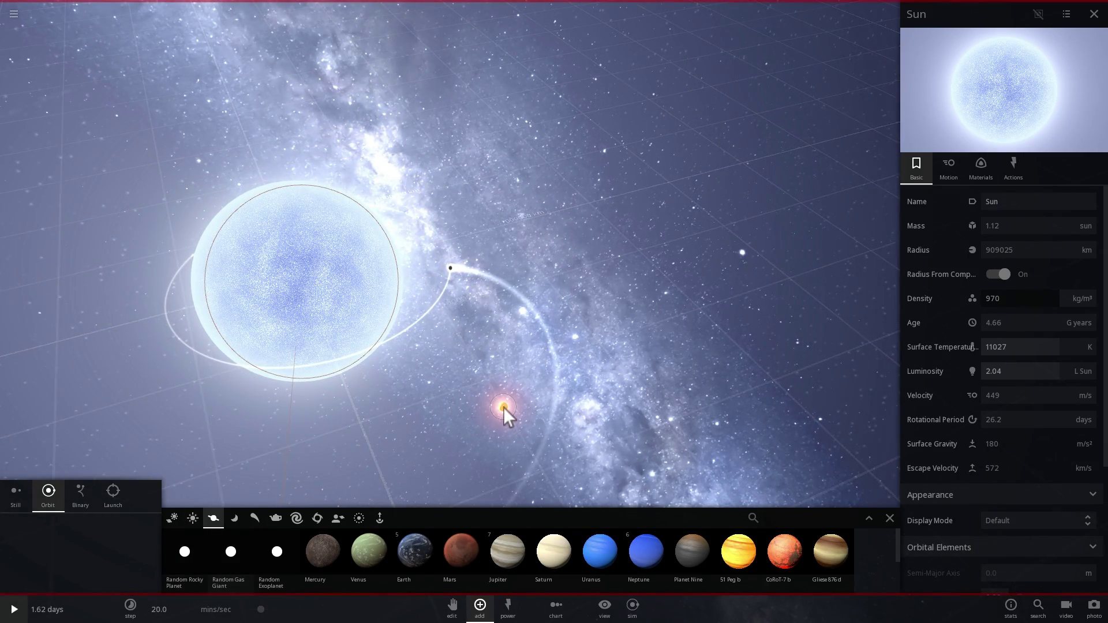
left_click(503, 407)
left_click(890, 518)
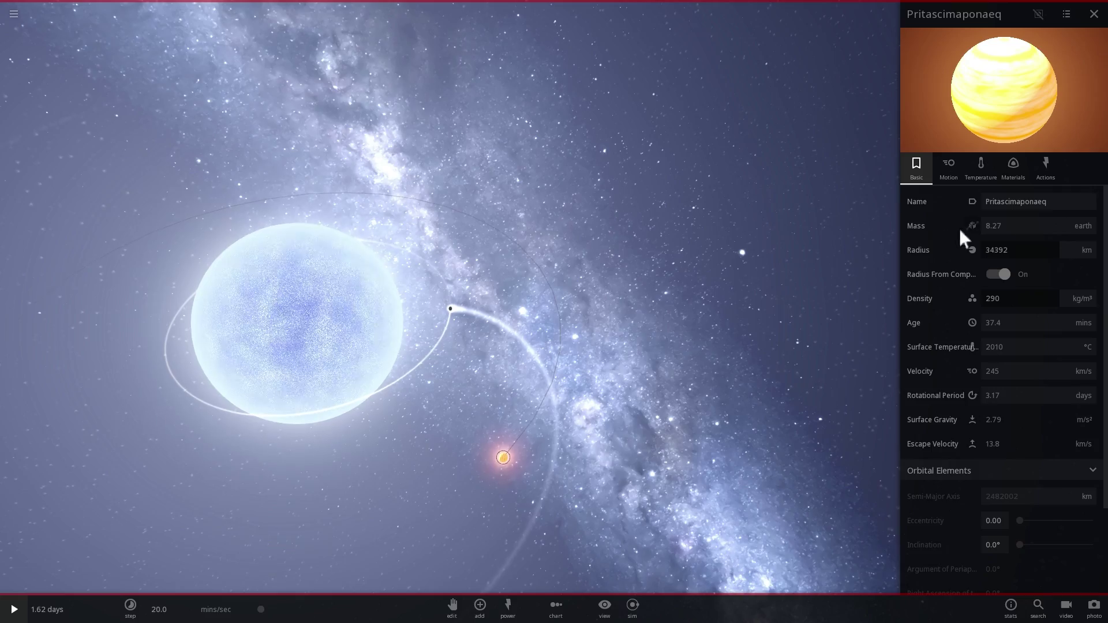
Step: Give the new gas giant a mass of 2.80 Jupiter masses and an orbital period of 1.50 days
left_click(948, 168)
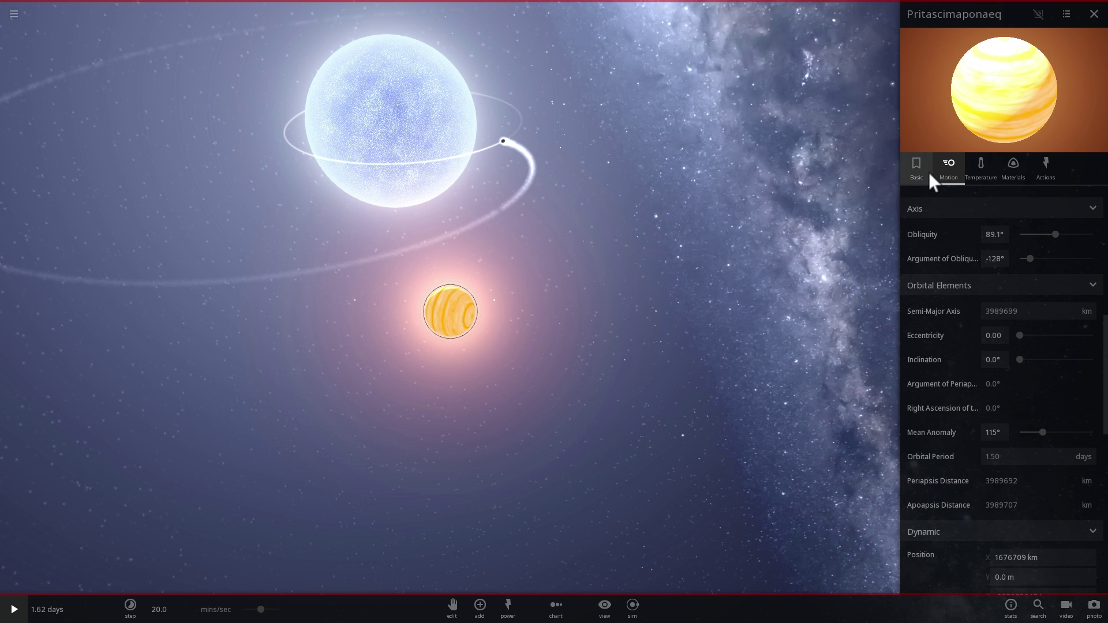
left_click(924, 171)
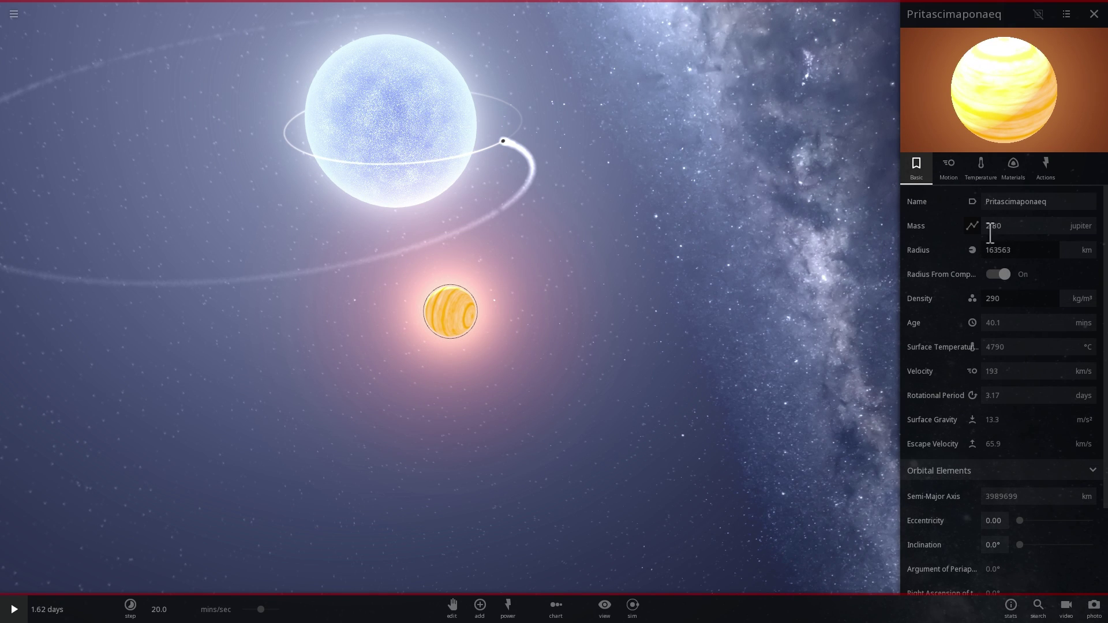
Step: Rename the new gas giant as KELT 9b
key("space")
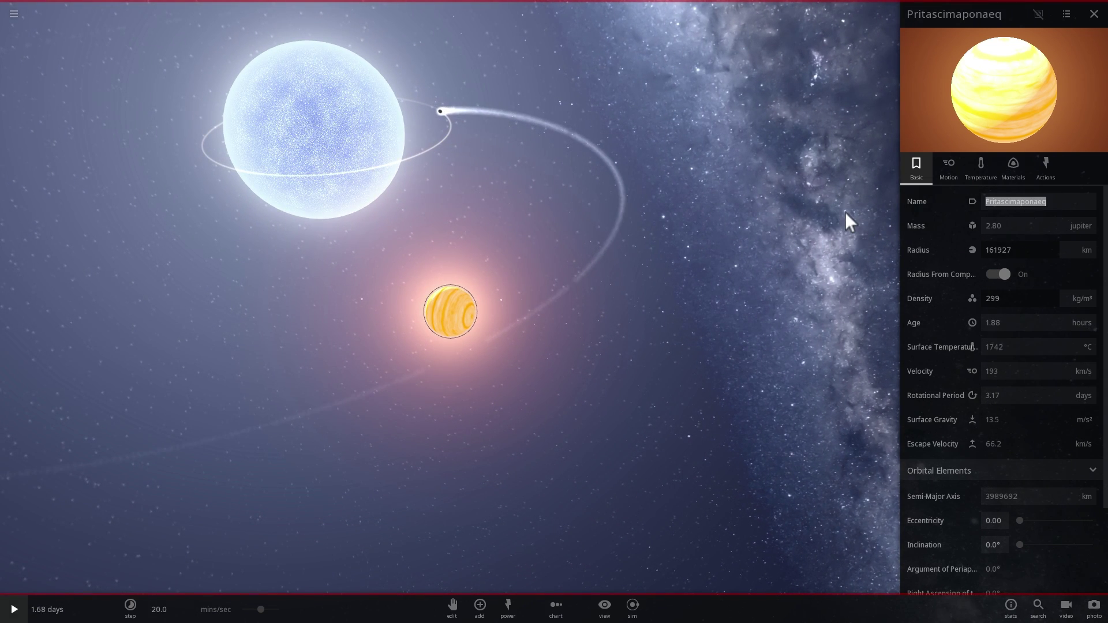
type("KELT 9b")
key("Return")
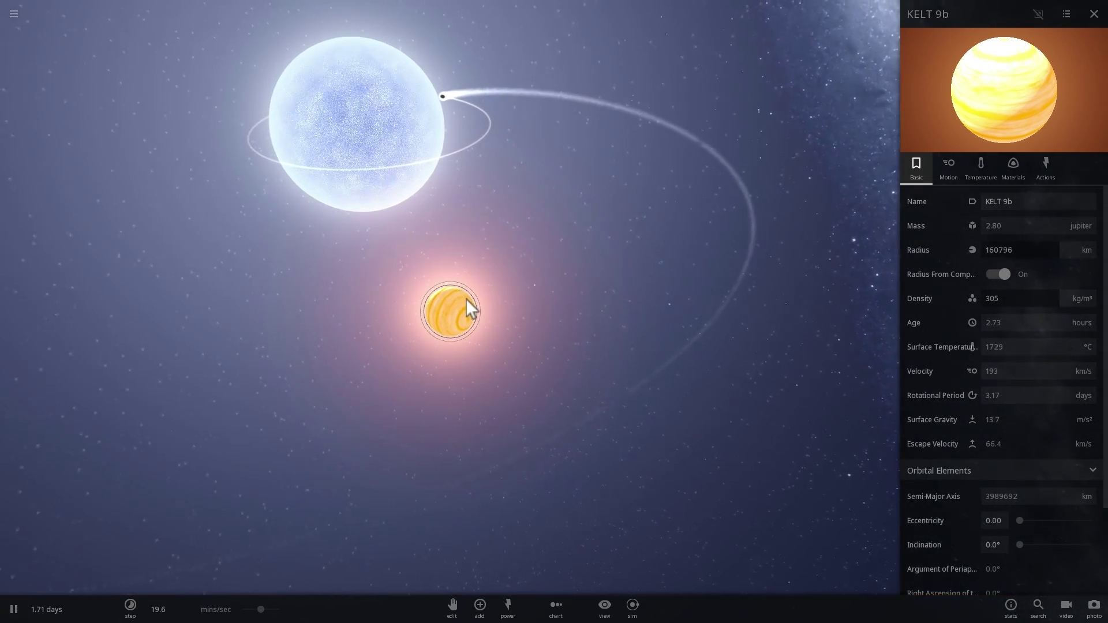
Step: Rename the central star as KELT 9
left_click(336, 132)
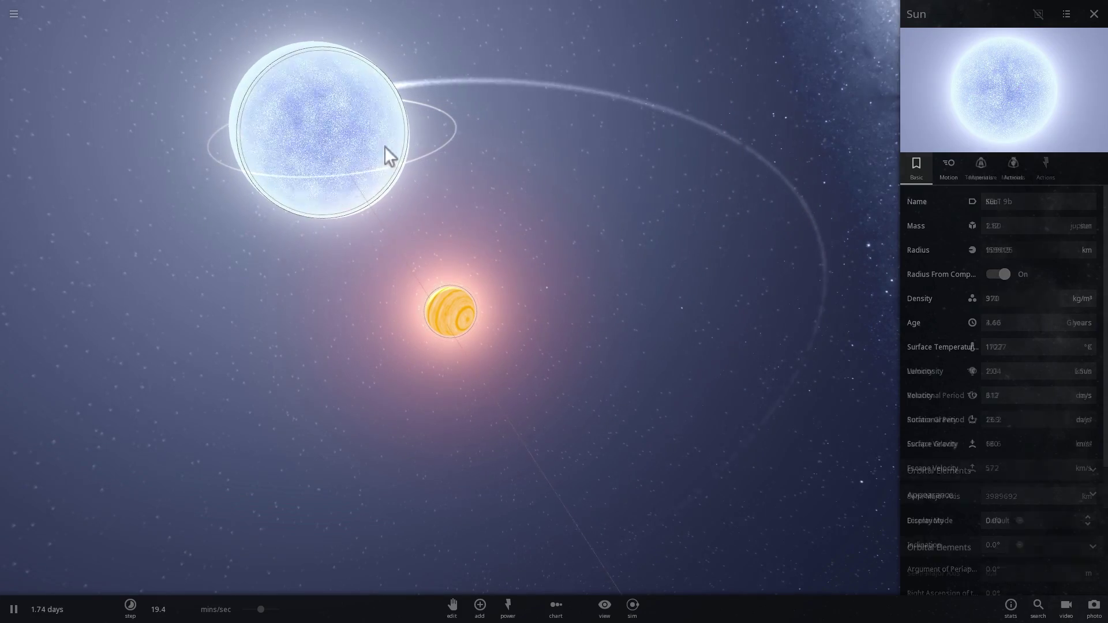
type("KELT")
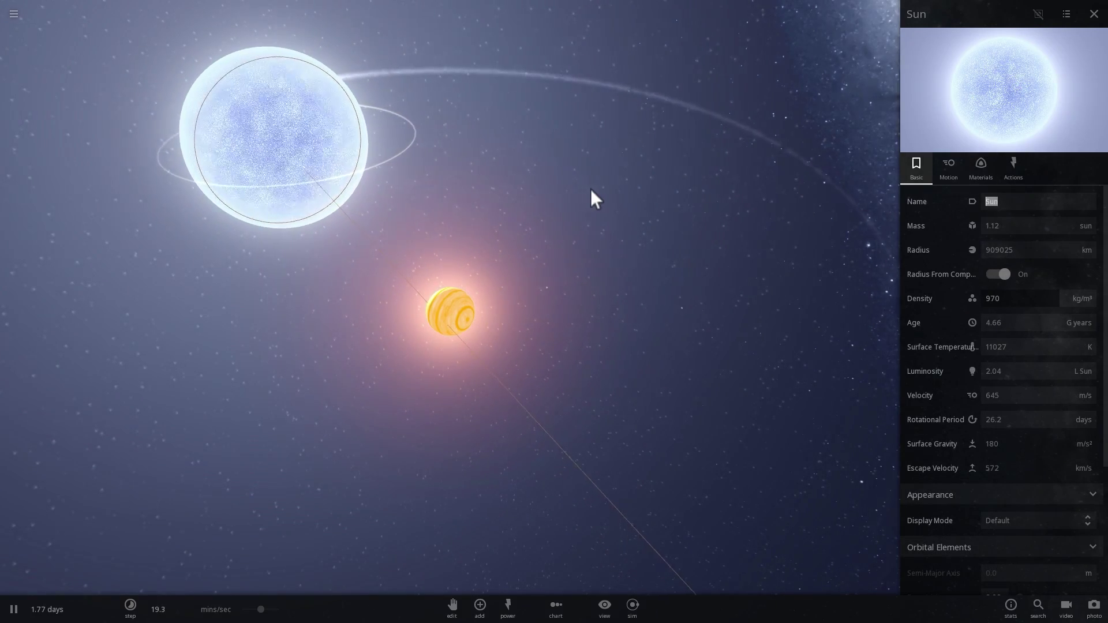
type(" 9")
key("Return")
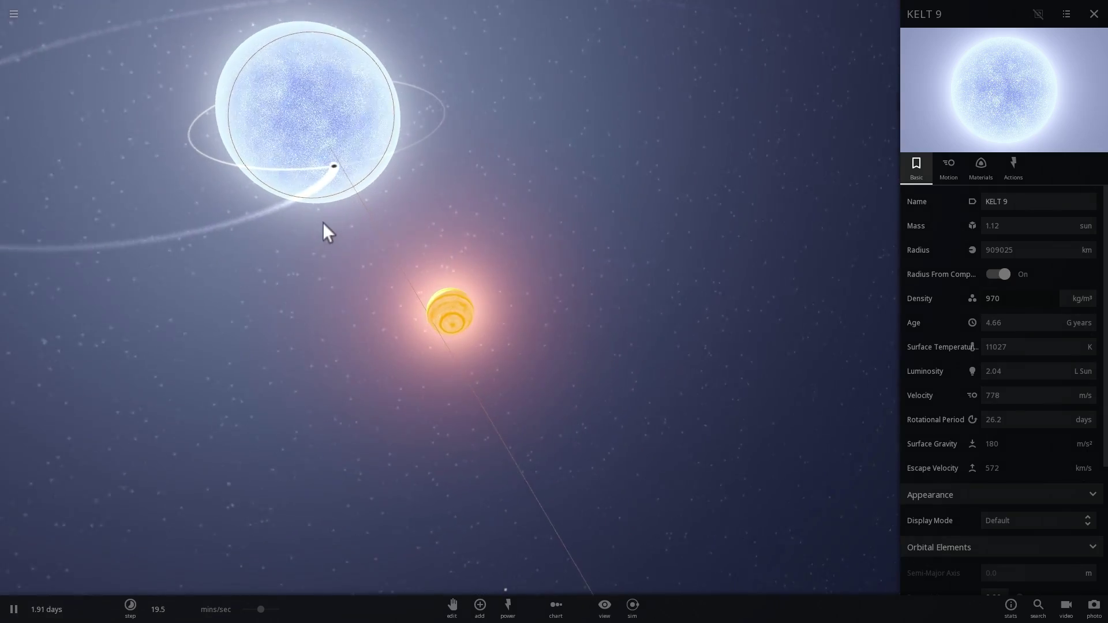
Step: Speed up the simulation to about 2.16 hours per second and bring up KELT 9b's temperature properties
left_click(447, 331)
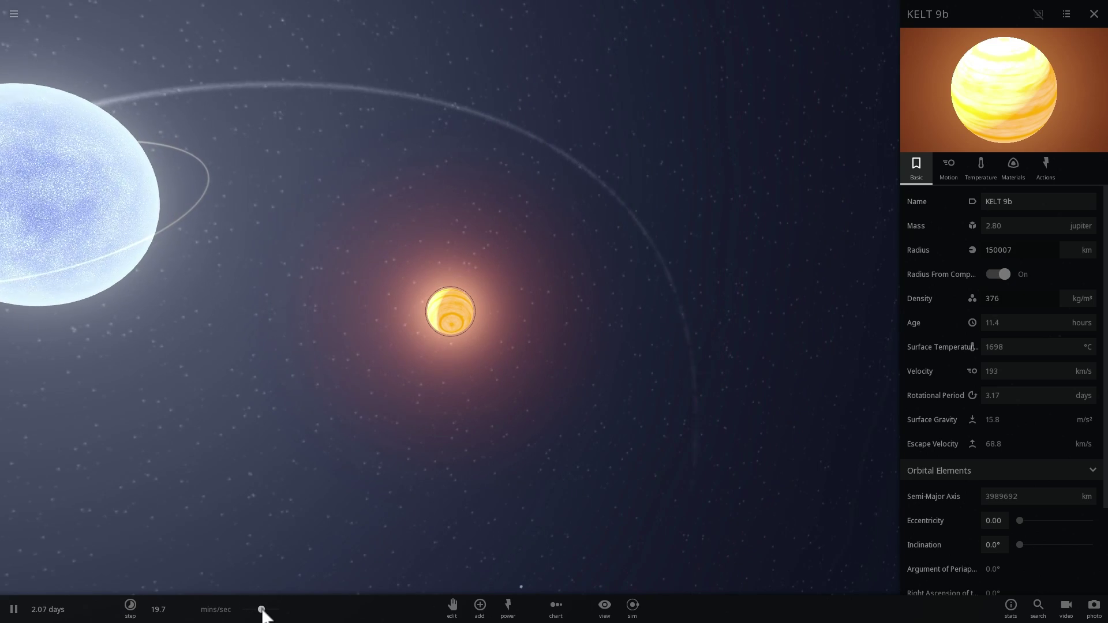
left_click_drag(262, 610, 279, 610)
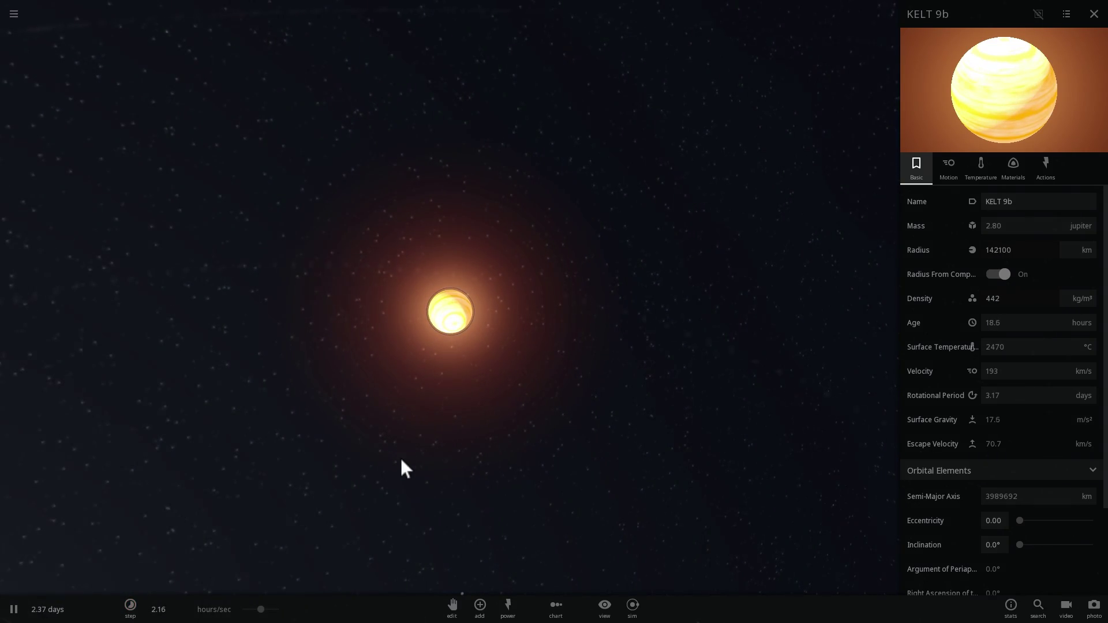
left_click(972, 174)
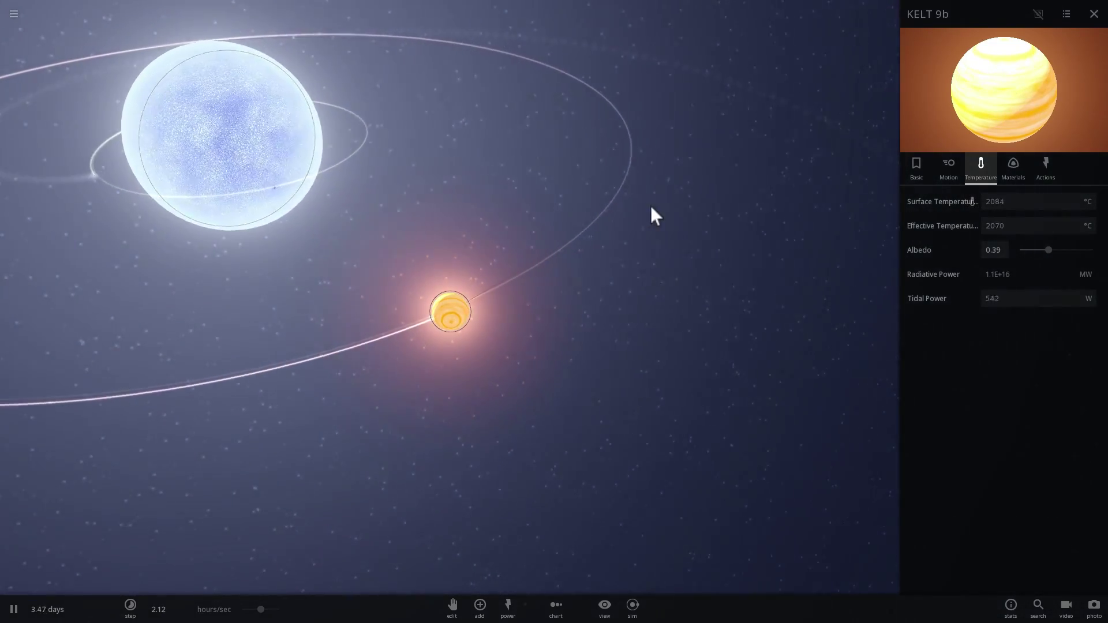
left_click_drag(670, 206, 434, 233)
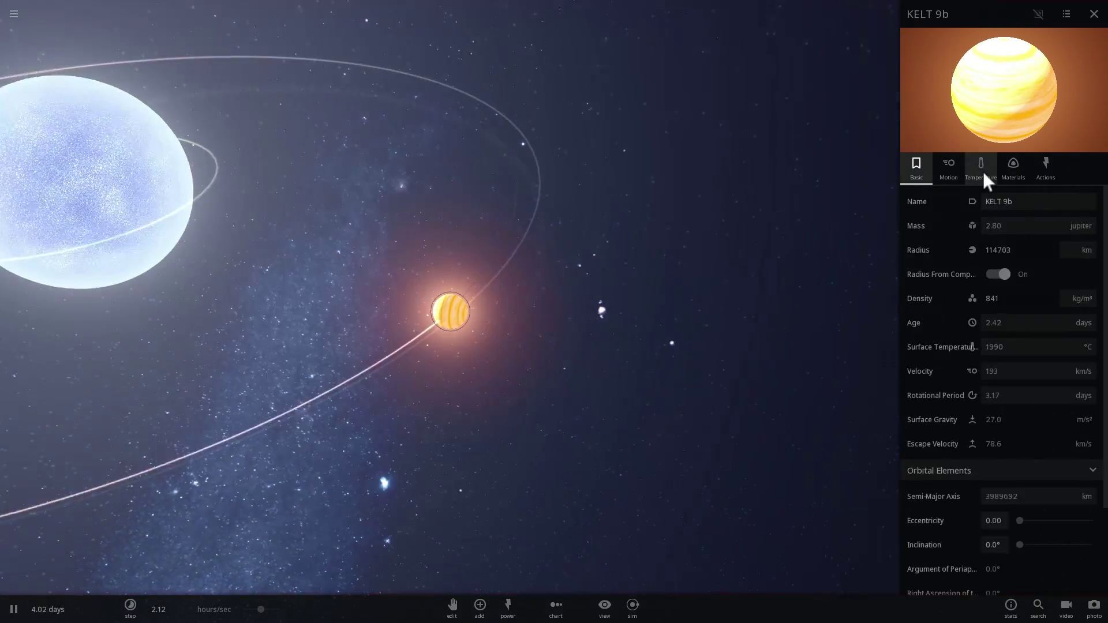
Step: Set KELT 9b's surface temperature to 4500 °C and run the simulation to watch the planet pass its star
left_click(982, 171)
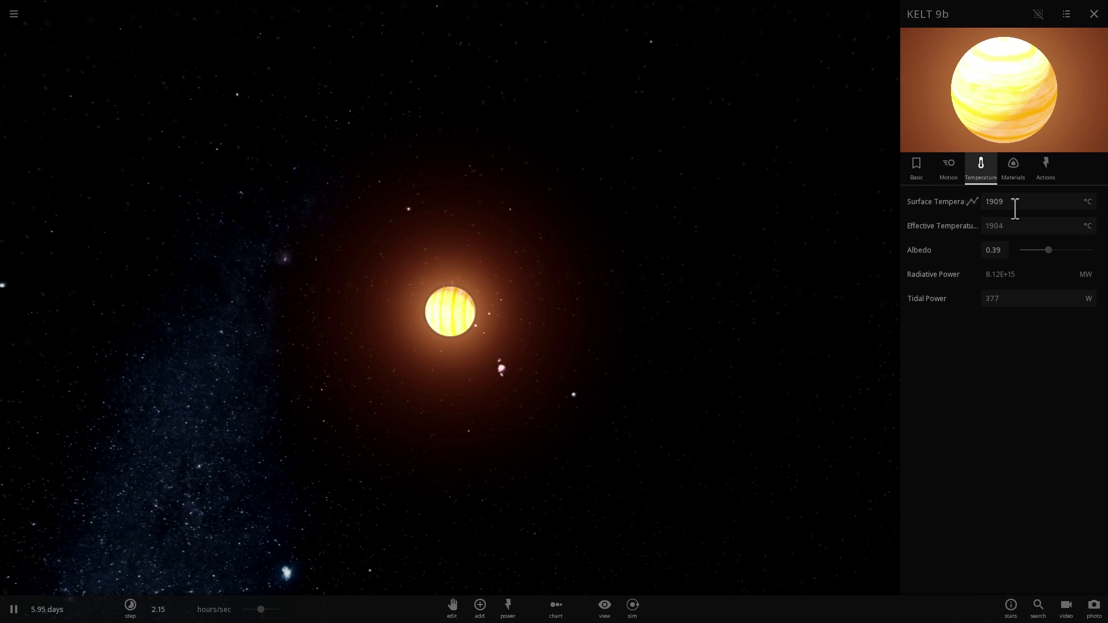
left_click(796, 210)
scroll(503, 337, "up", 5)
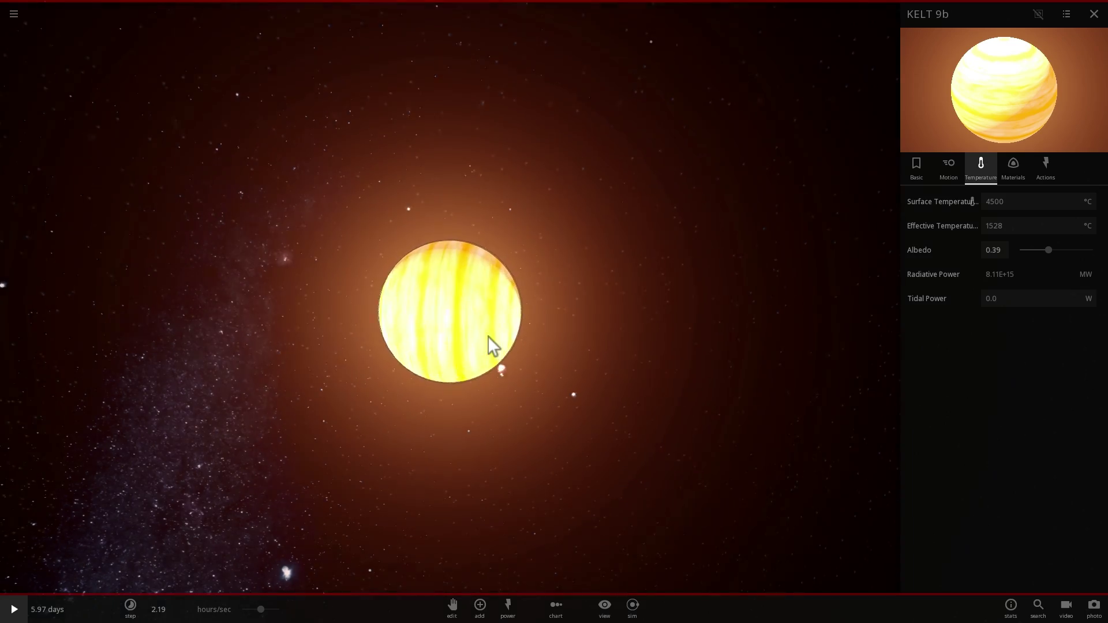
key("space")
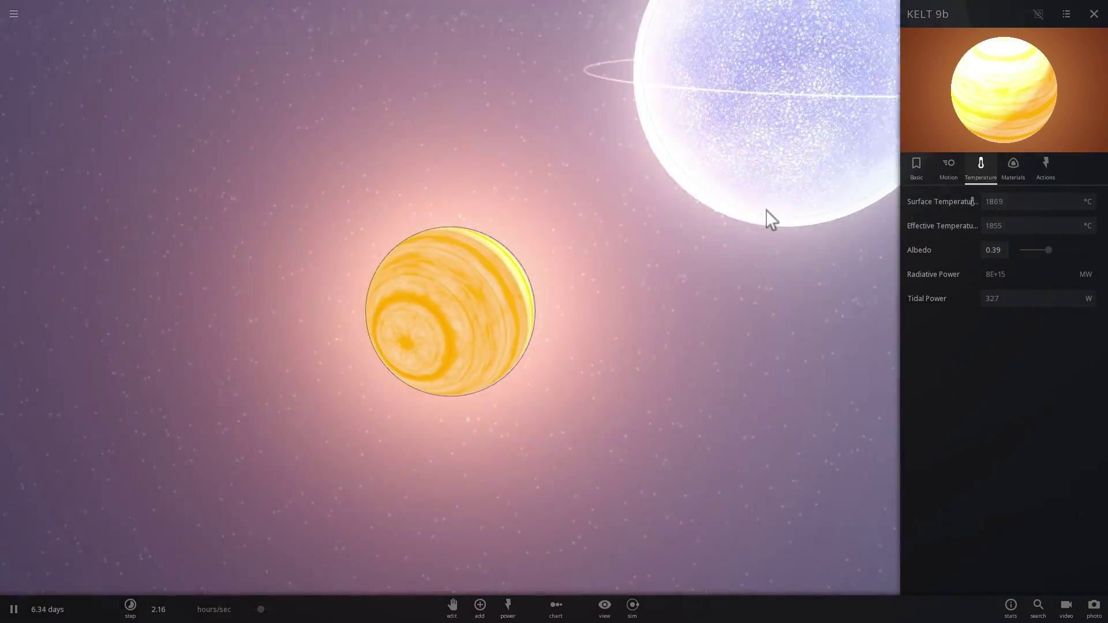
key("space")
key("space")
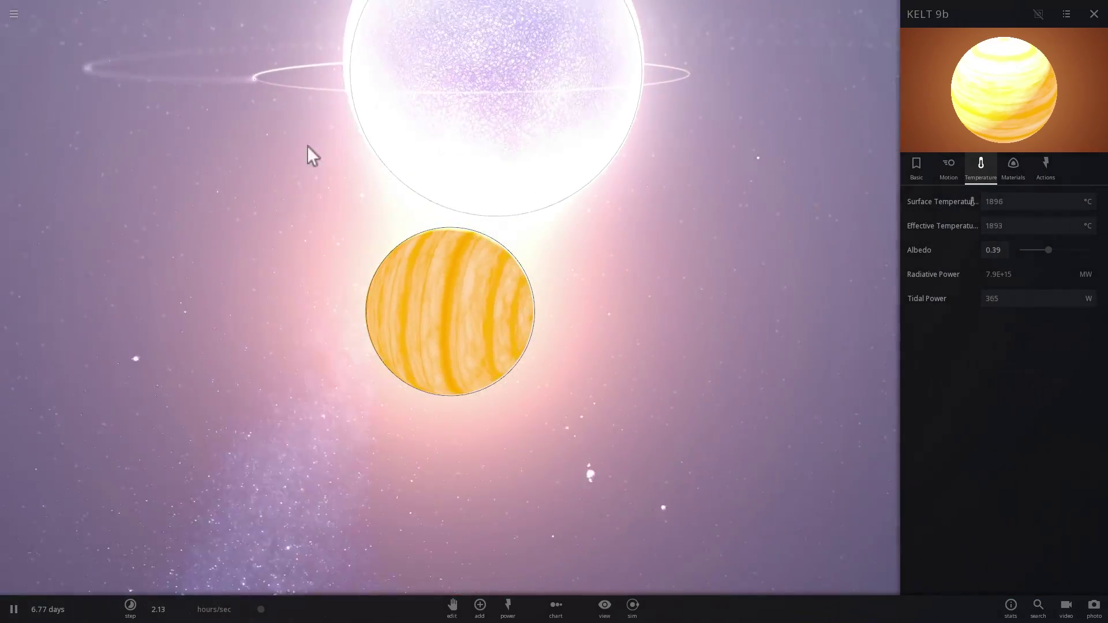
right_click_drag(307, 146, 338, 148)
scroll(338, 148, "down", 8)
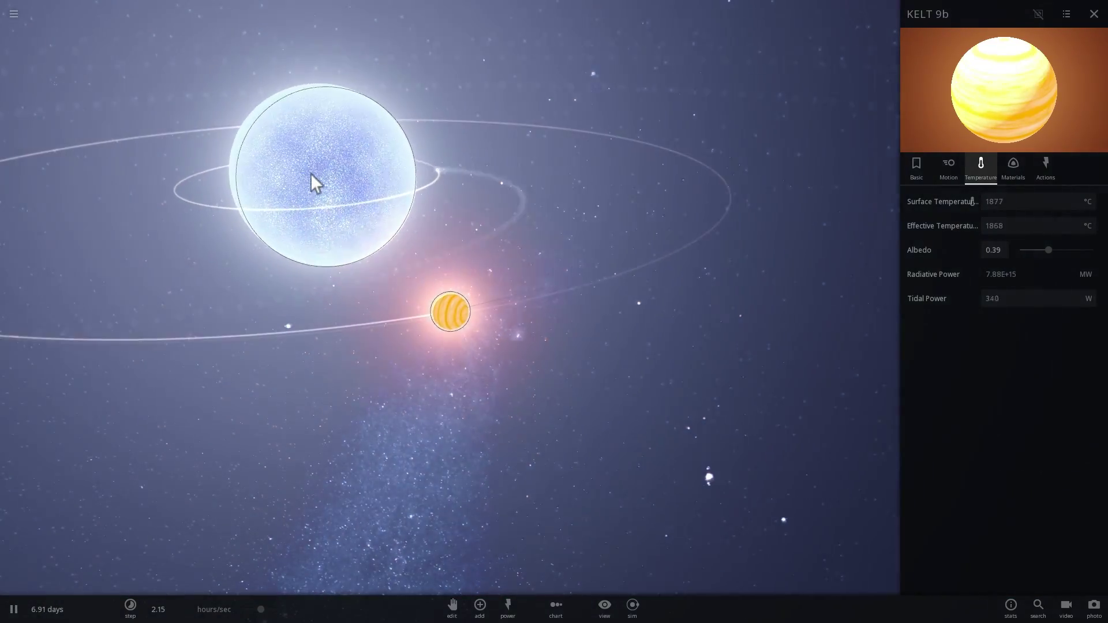
Step: Increase the luminosity of the star KELT 9 to 2.69 L Sun
left_click(310, 173)
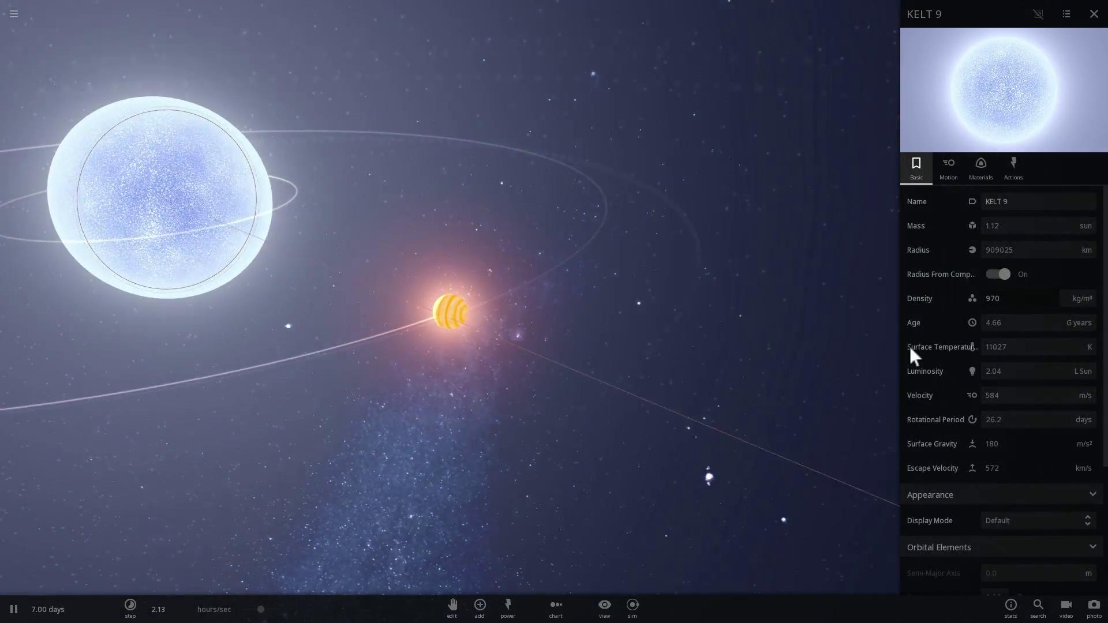
right_click_drag(509, 313, 635, 312)
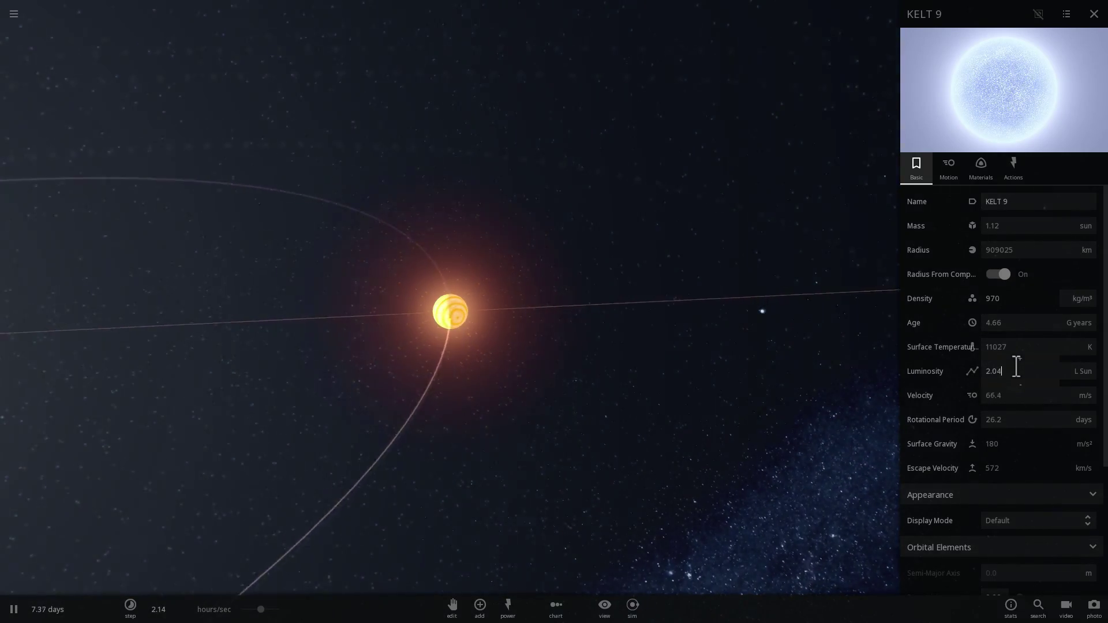
left_click(1020, 359)
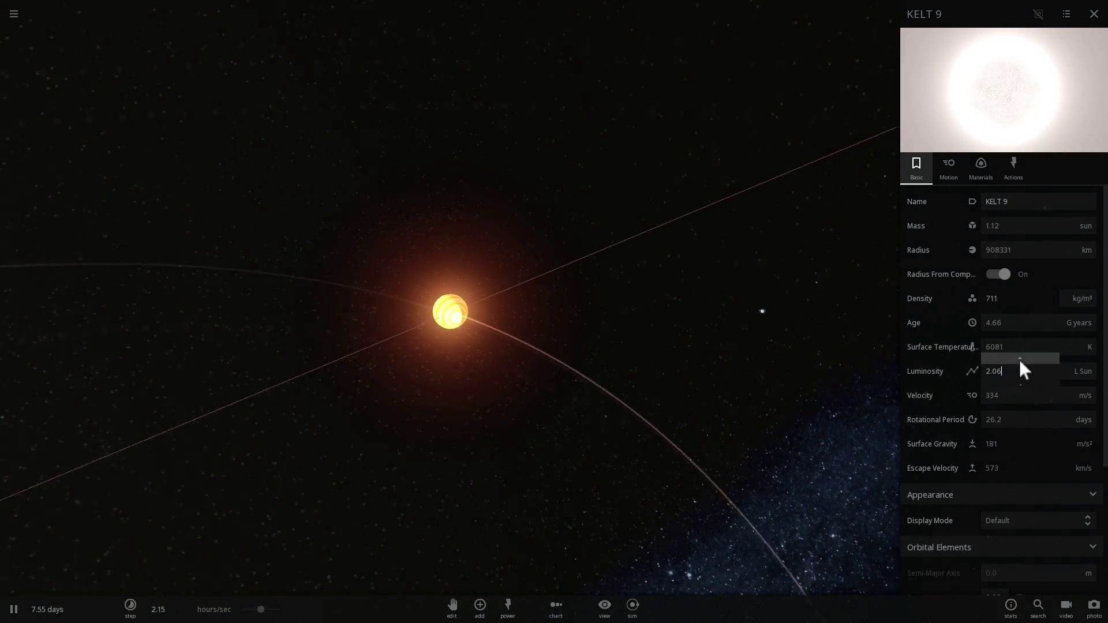
left_click(1019, 360)
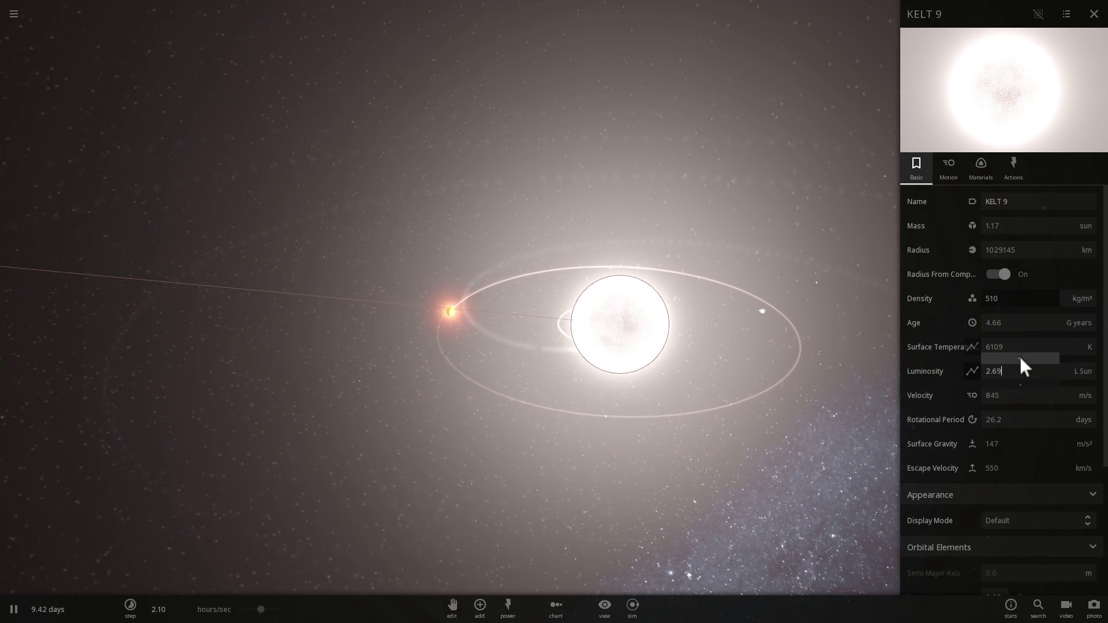
Step: Increase the luminosity of the star KELT 9 to 3.52 L Sun and check KELT 9b's temperature properties
left_click(1020, 358)
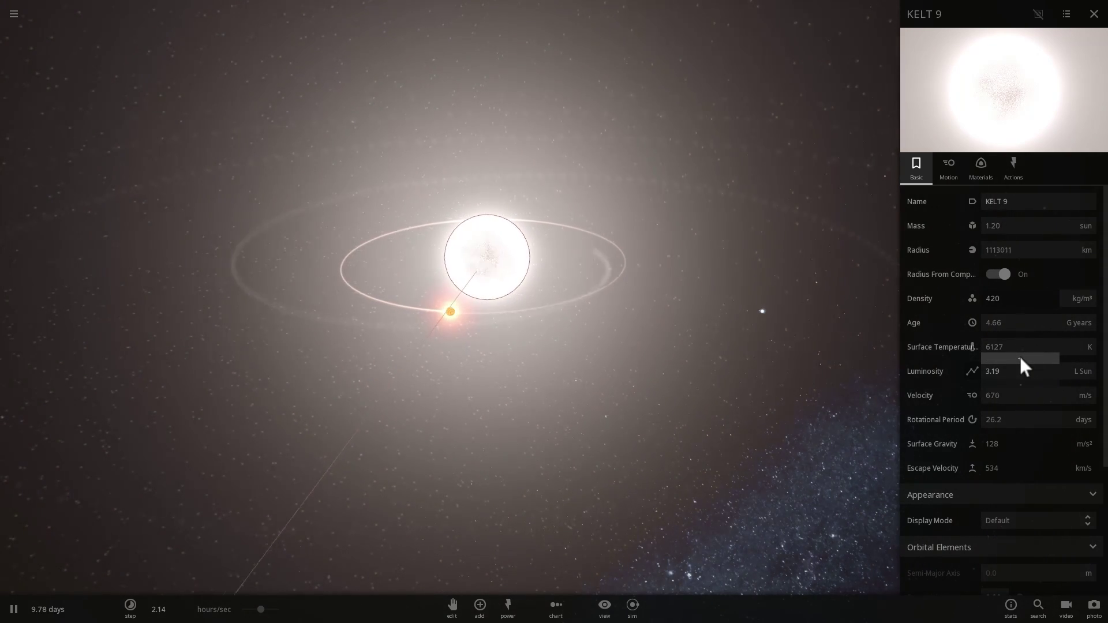
left_click(1020, 357)
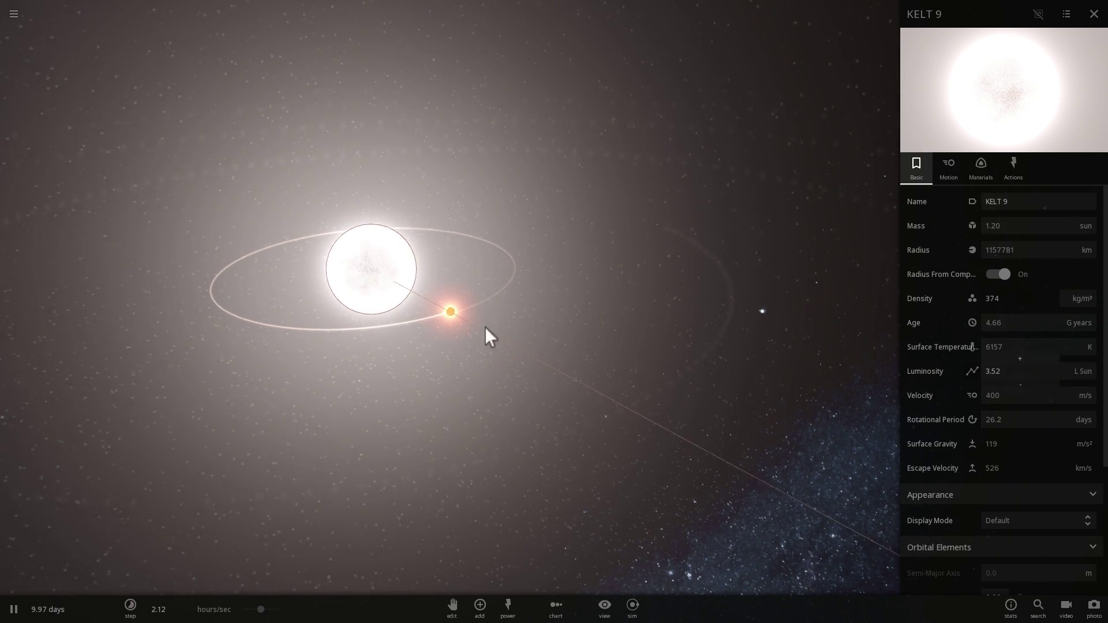
left_click(455, 310)
left_click(980, 166)
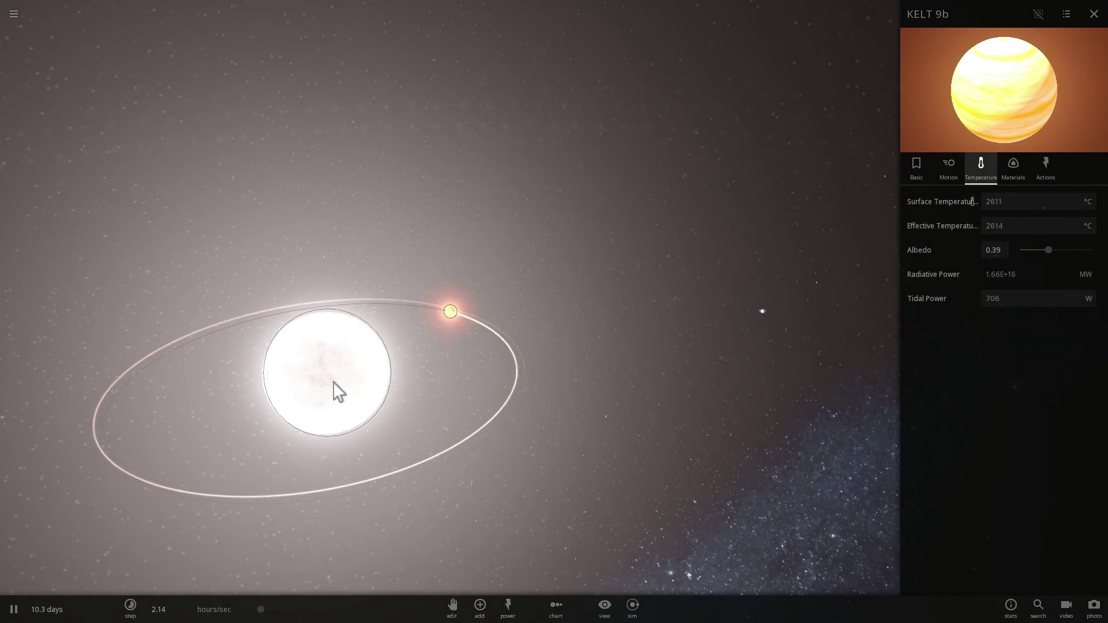
Step: Raise KELT 9's luminosity to 4.25 L Sun and check the effect on KELT 9b's temperature up close
left_click(334, 382)
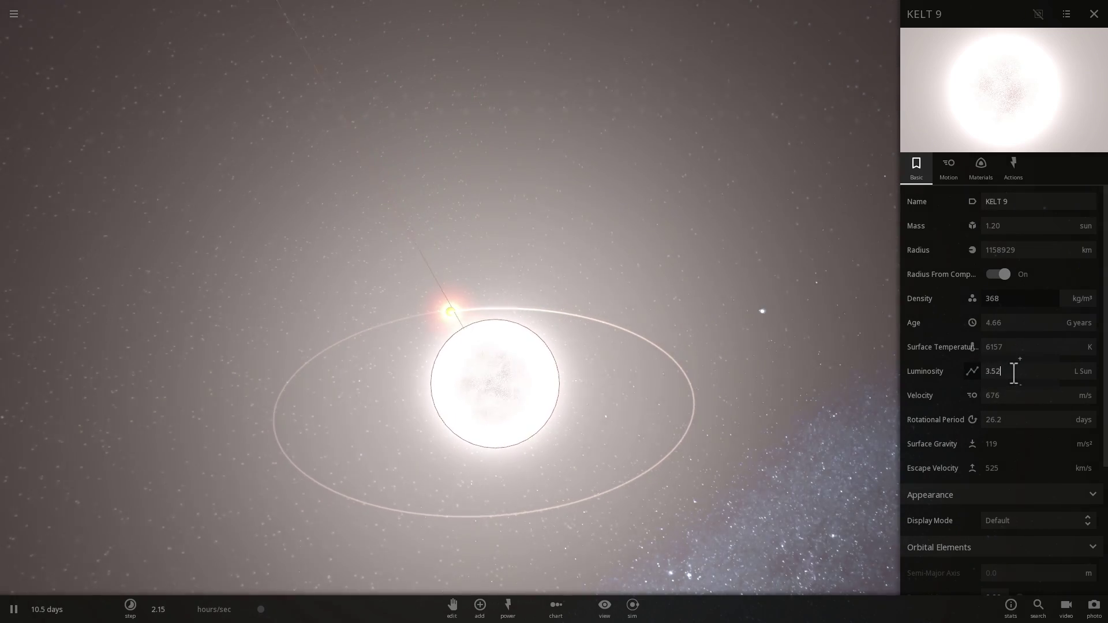
left_click(1021, 358)
left_click(1021, 358)
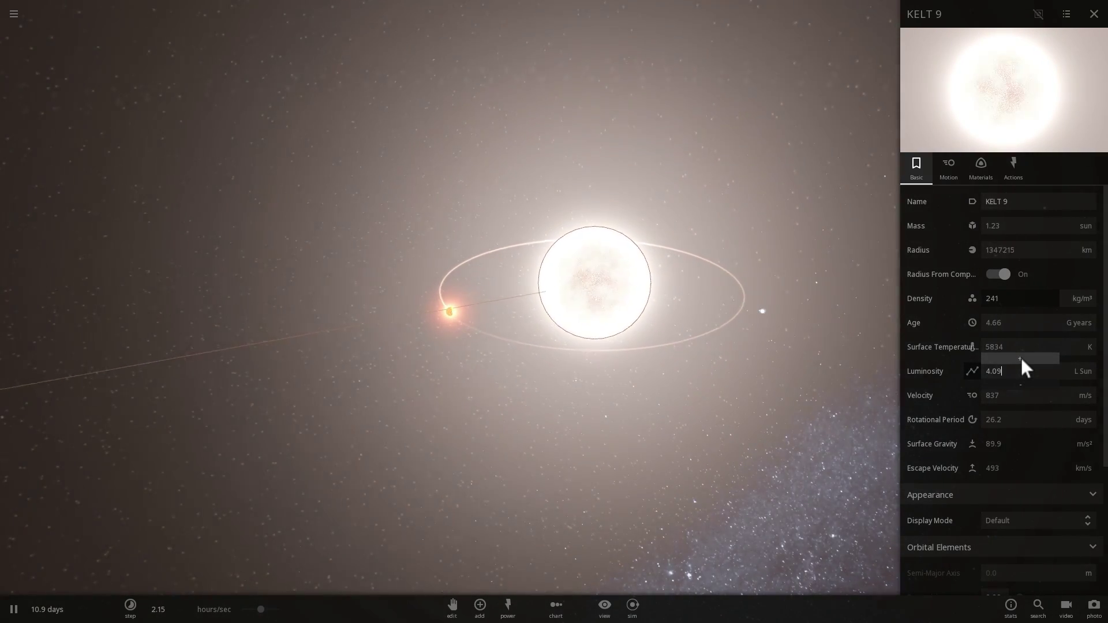
left_click(1021, 358)
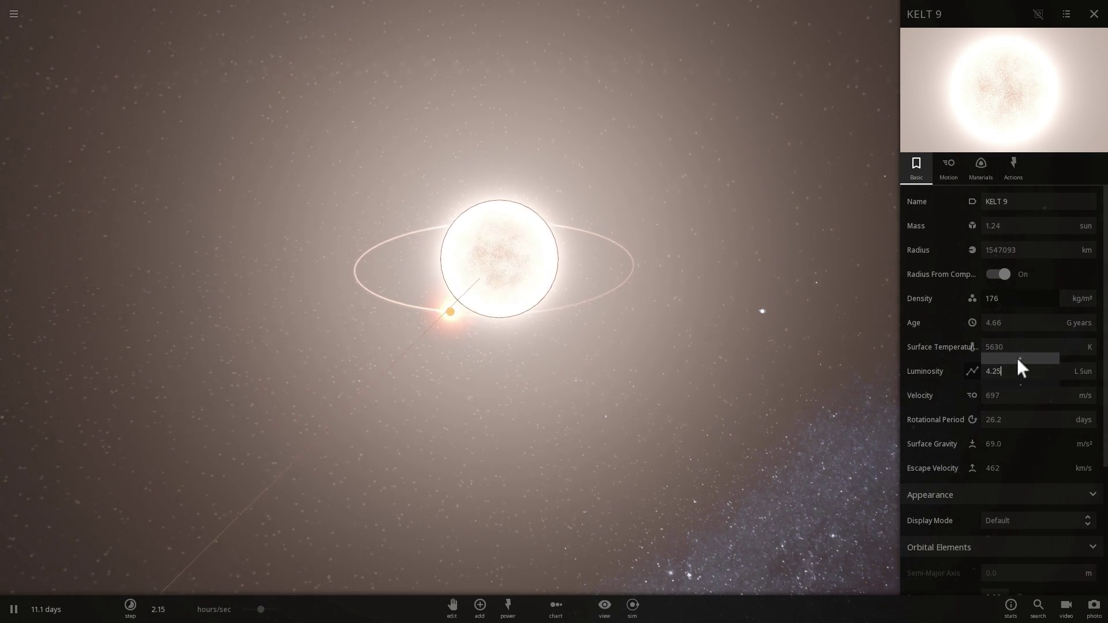
left_click(449, 314)
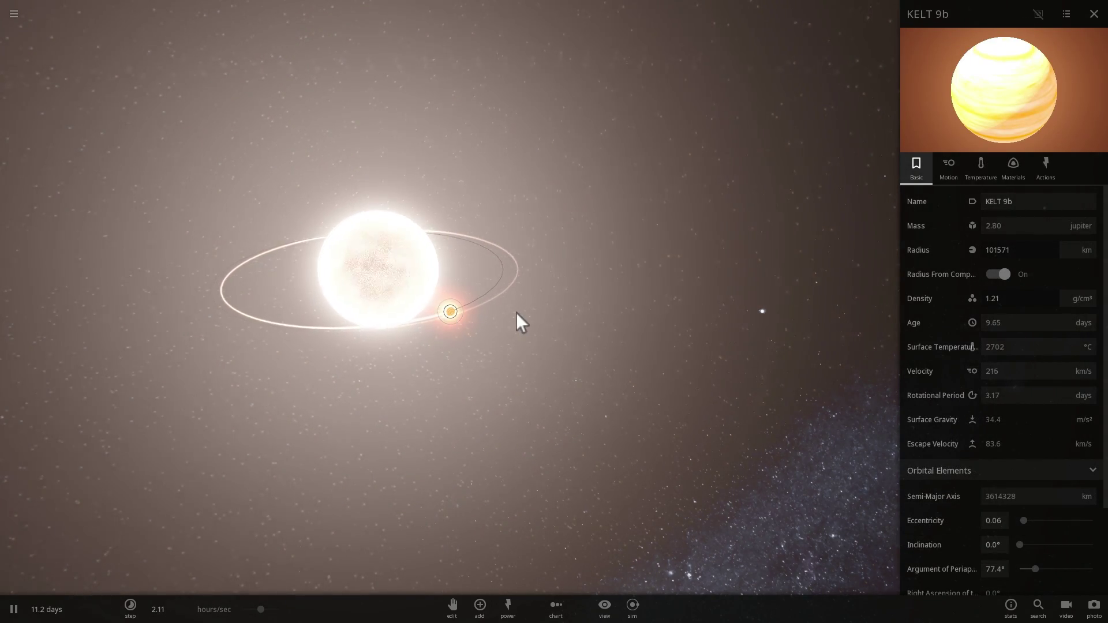
left_click(988, 173)
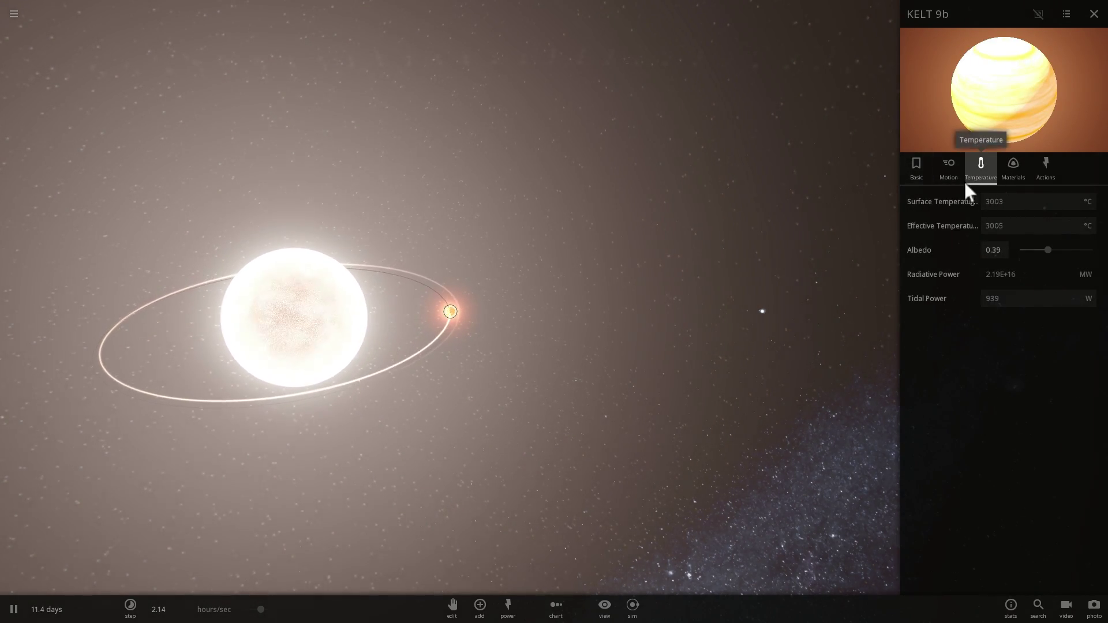
scroll(414, 320, "up", 3)
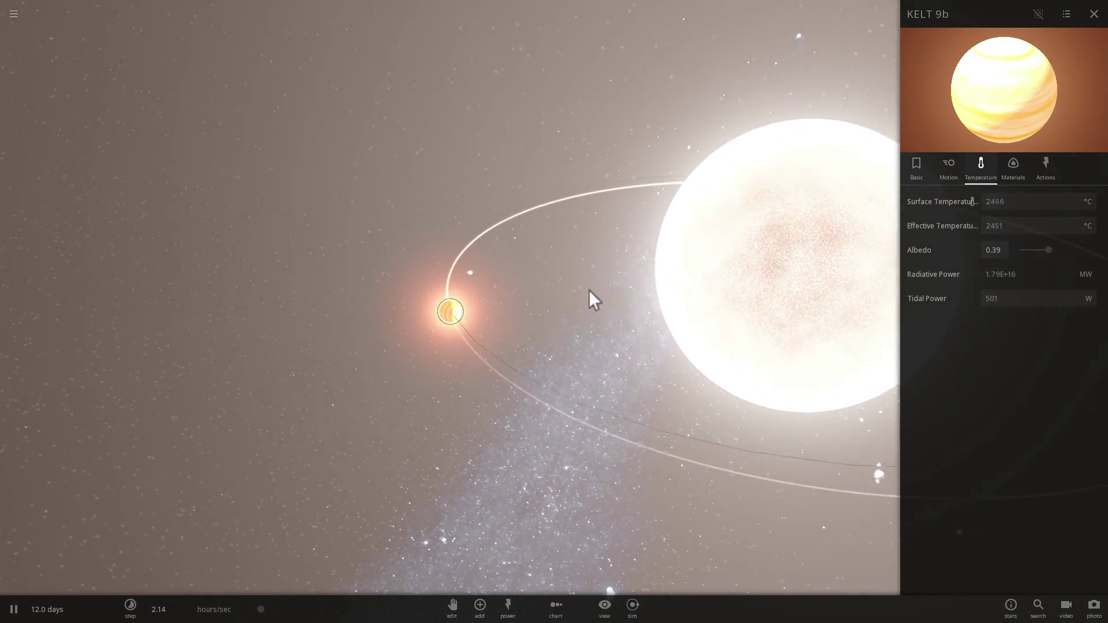
Step: Raise KELT 9's luminosity to 5.03 L Sun and bring up KELT 9b's temperature properties
left_click(751, 263)
left_click(1019, 370)
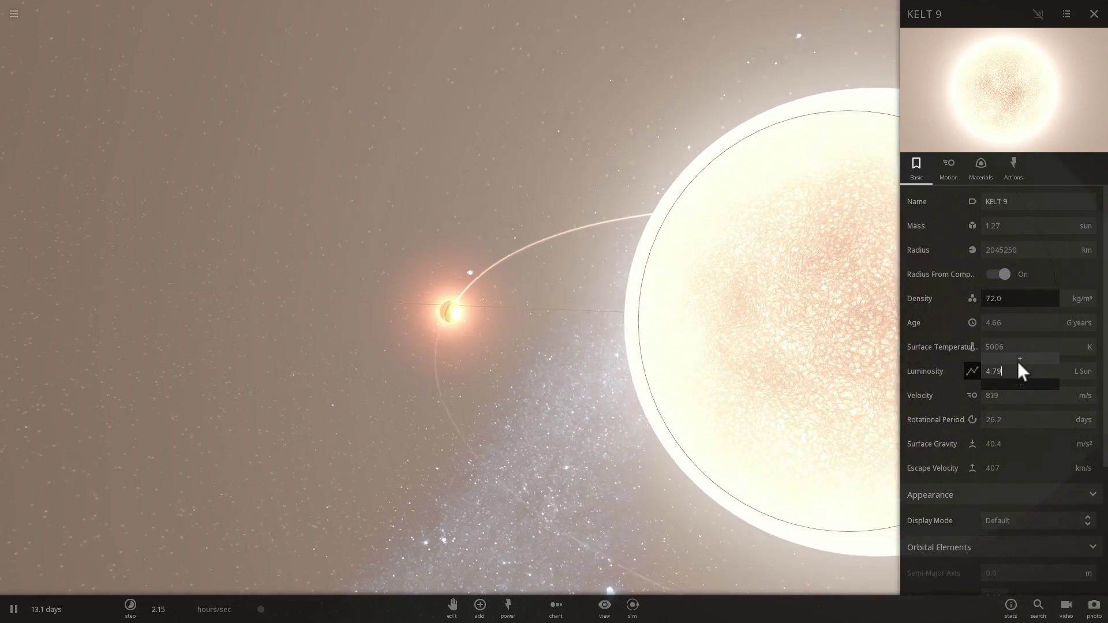
scroll(1017, 362, "up", 4)
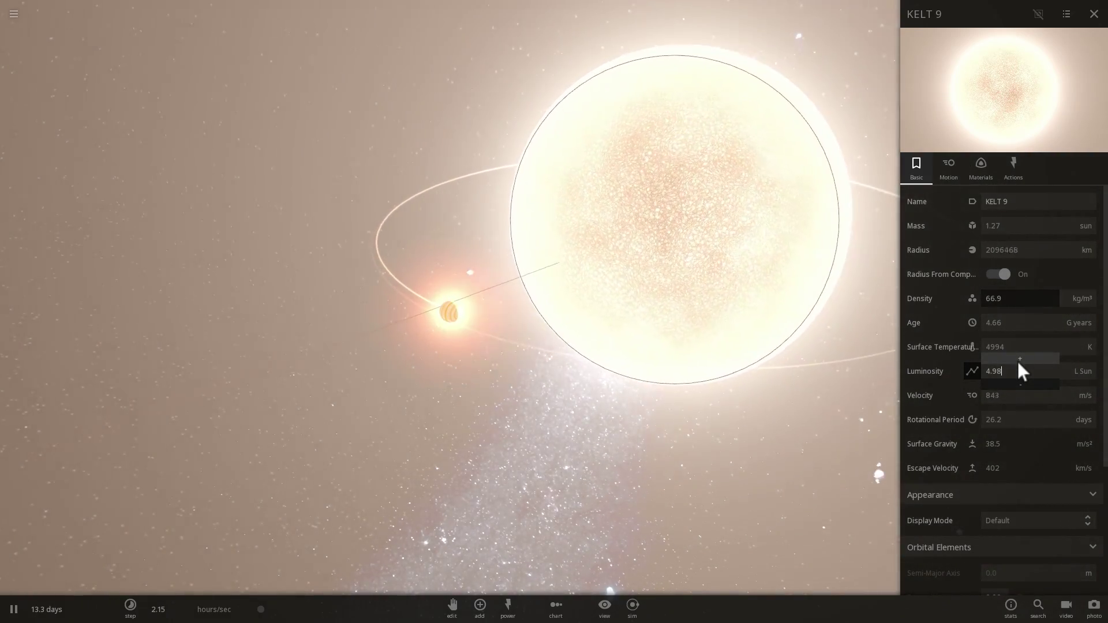
scroll(1017, 362, "up", 1)
left_click(455, 313)
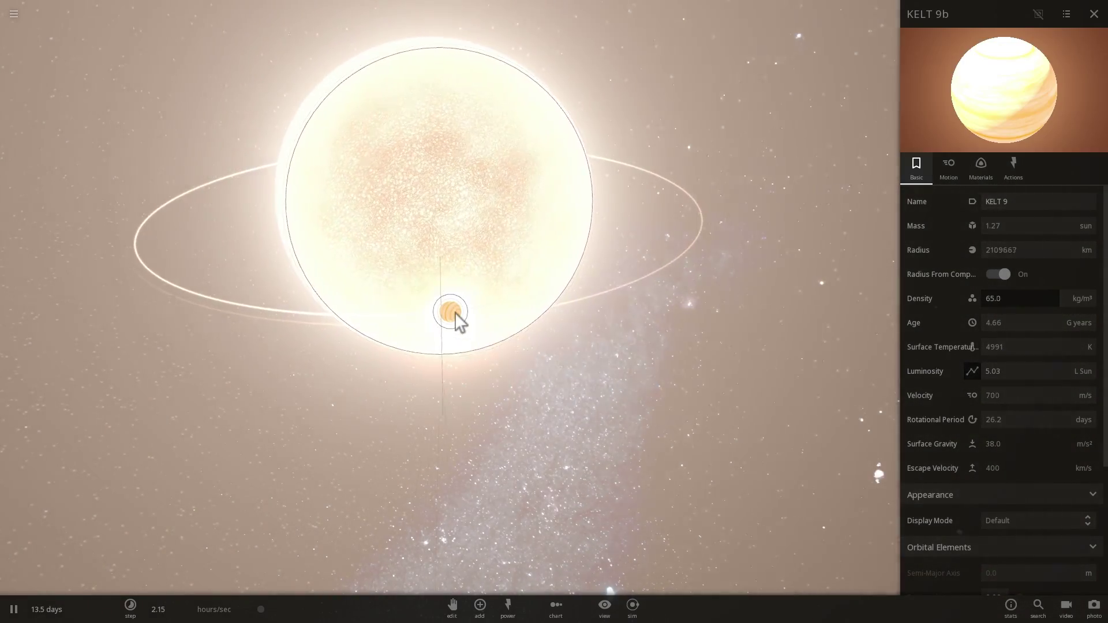
left_click(983, 168)
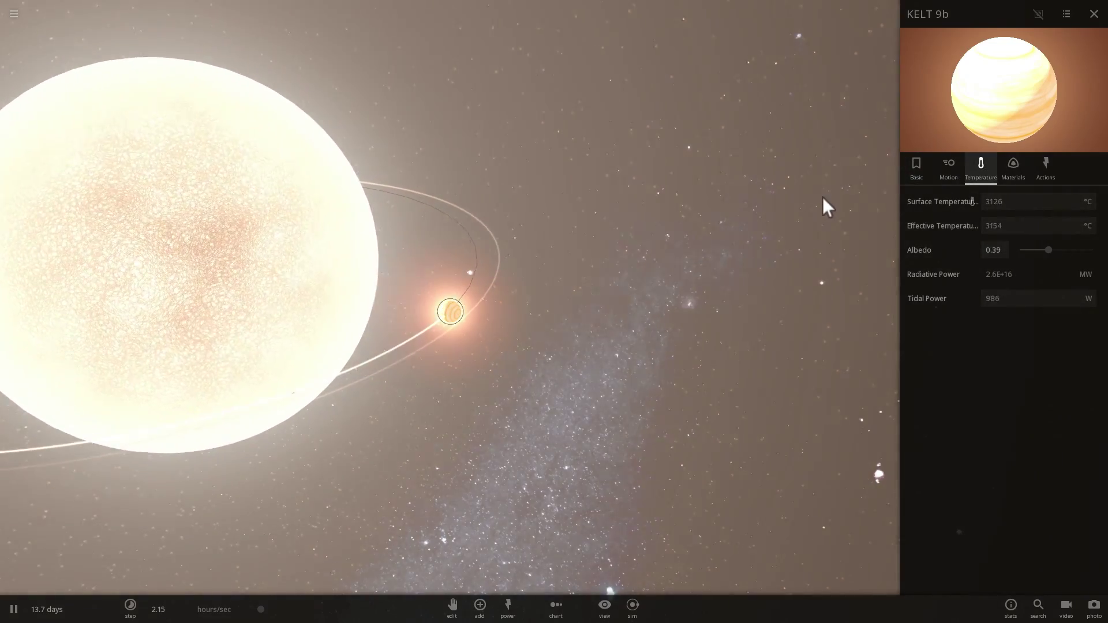
Step: Display KELT 9b's surface temperature in kelvin and examine the planet's basic and temperature properties
left_click(1092, 202)
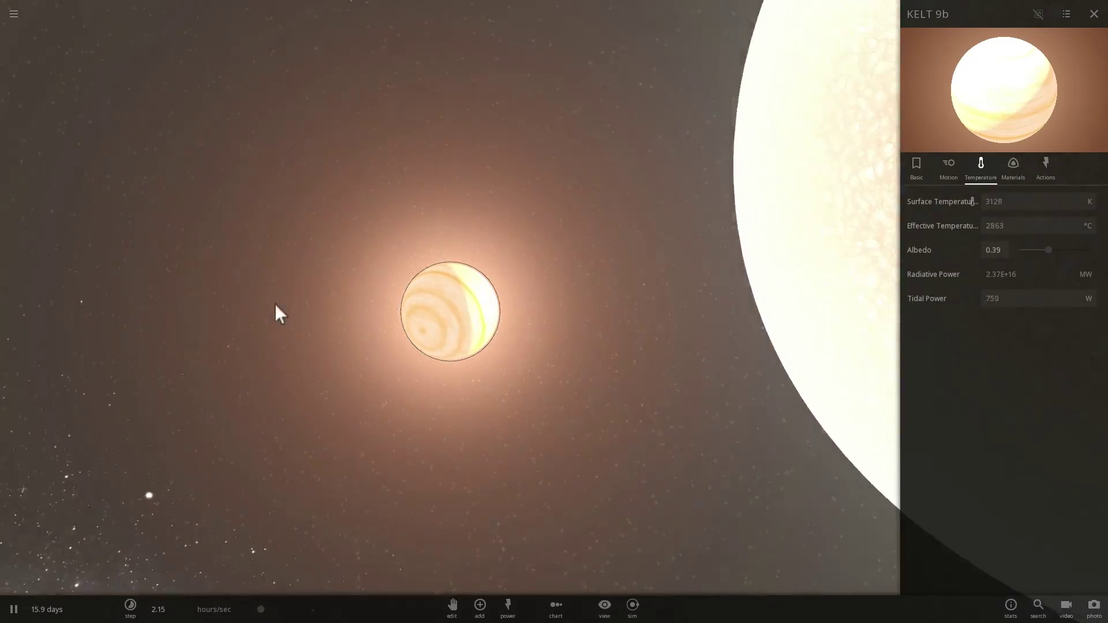
scroll(422, 307, "up", 3)
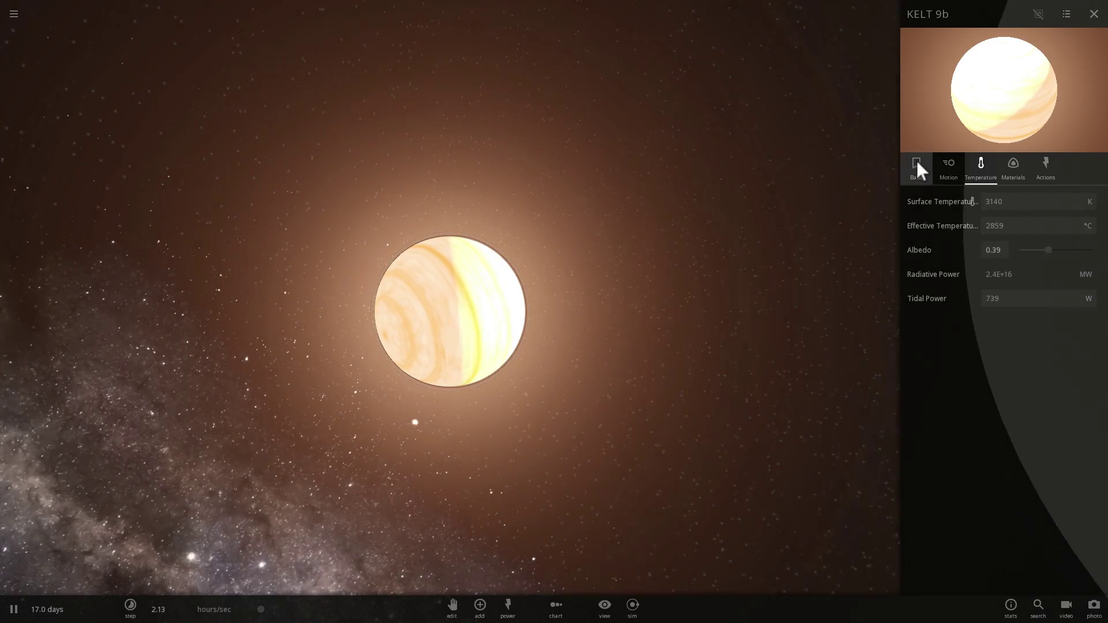
left_click(917, 164)
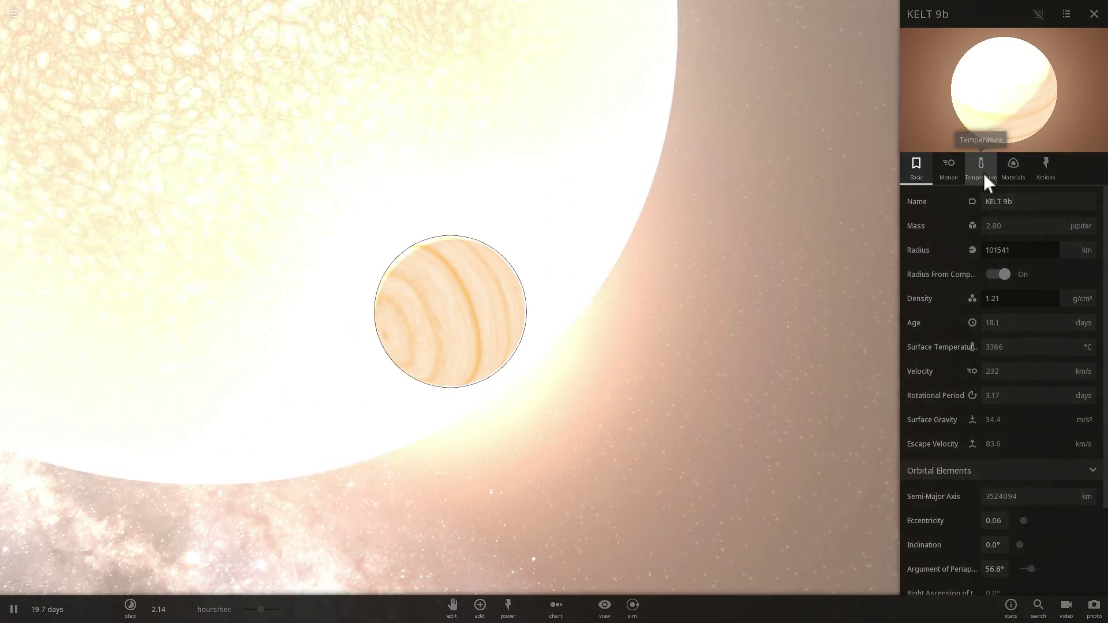
left_click(983, 173)
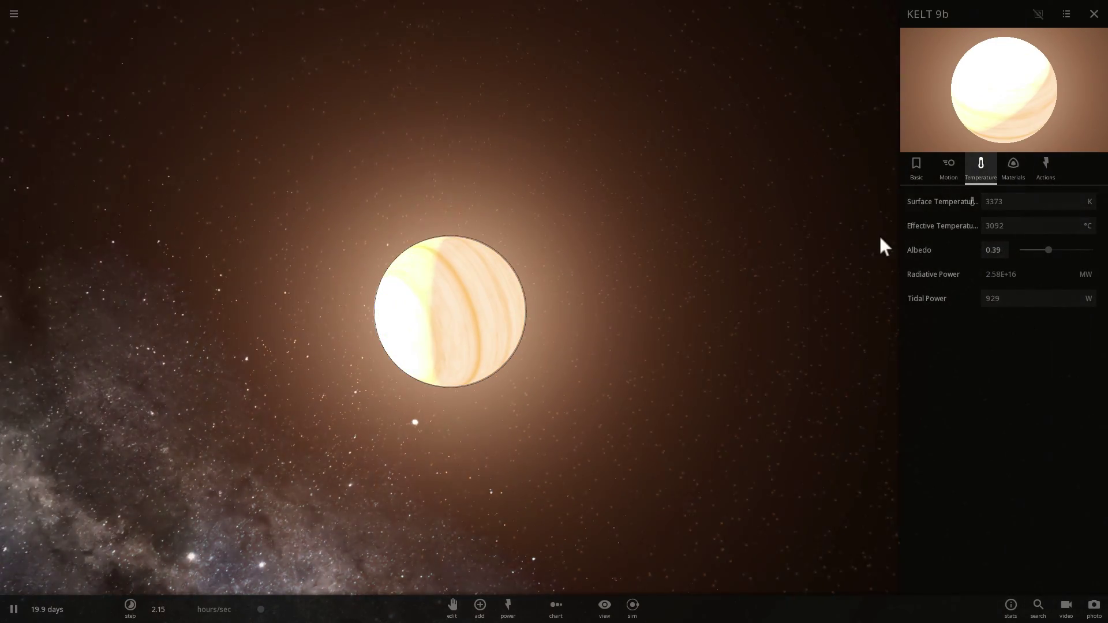
Step: Examine KELT 9b's material composition and mass loss figures while it orbits
left_click(1012, 160)
scroll(968, 278, "down", 2)
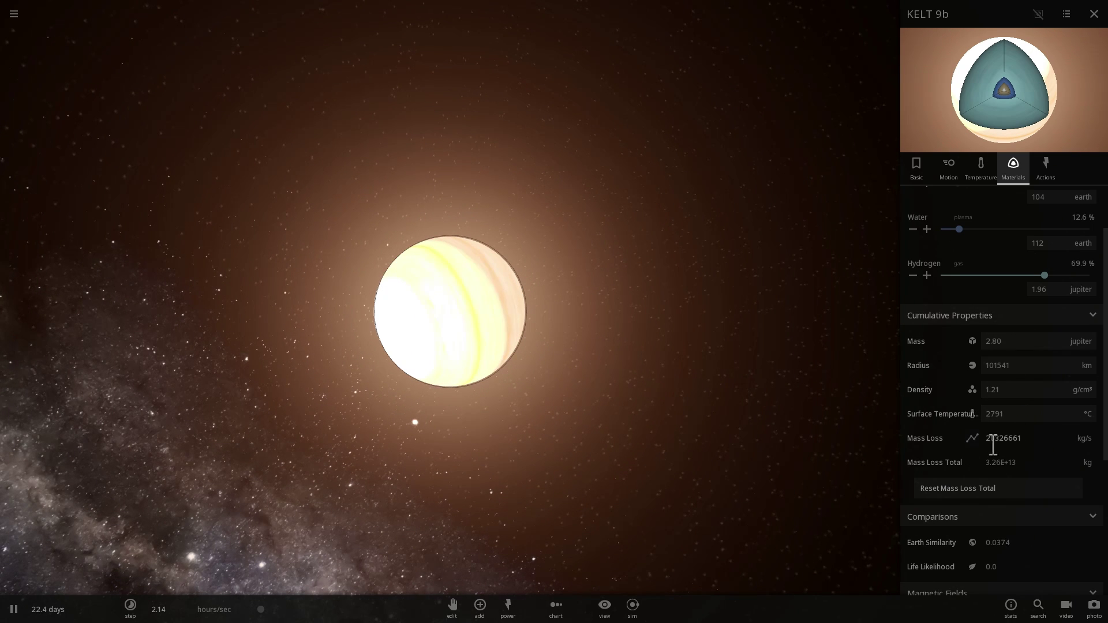
mouse_move(960, 447)
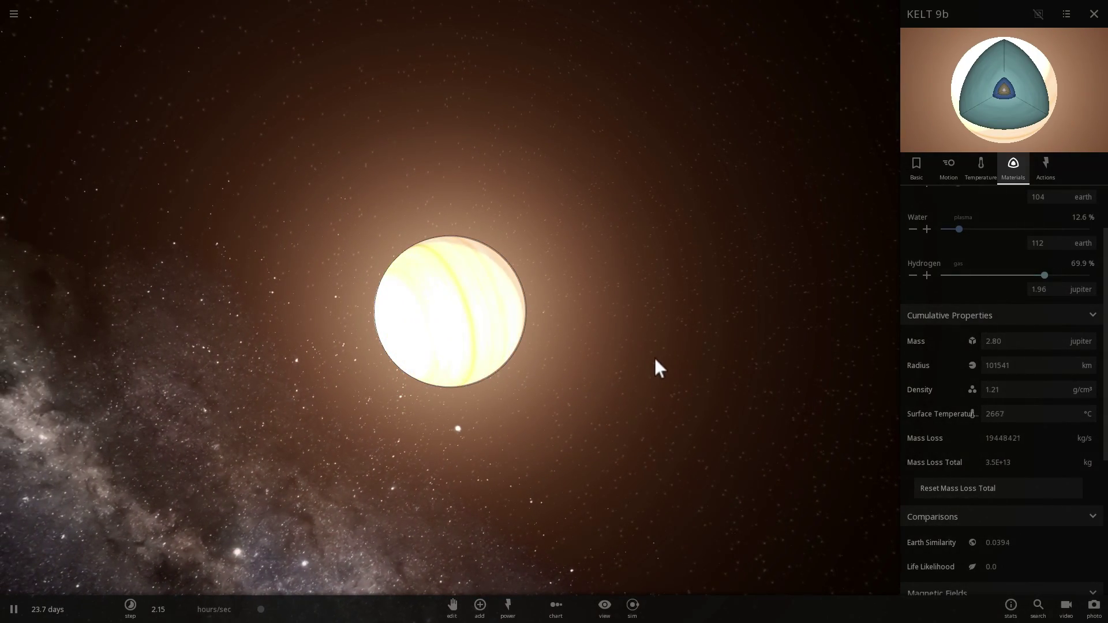
scroll(508, 350, "up", 3)
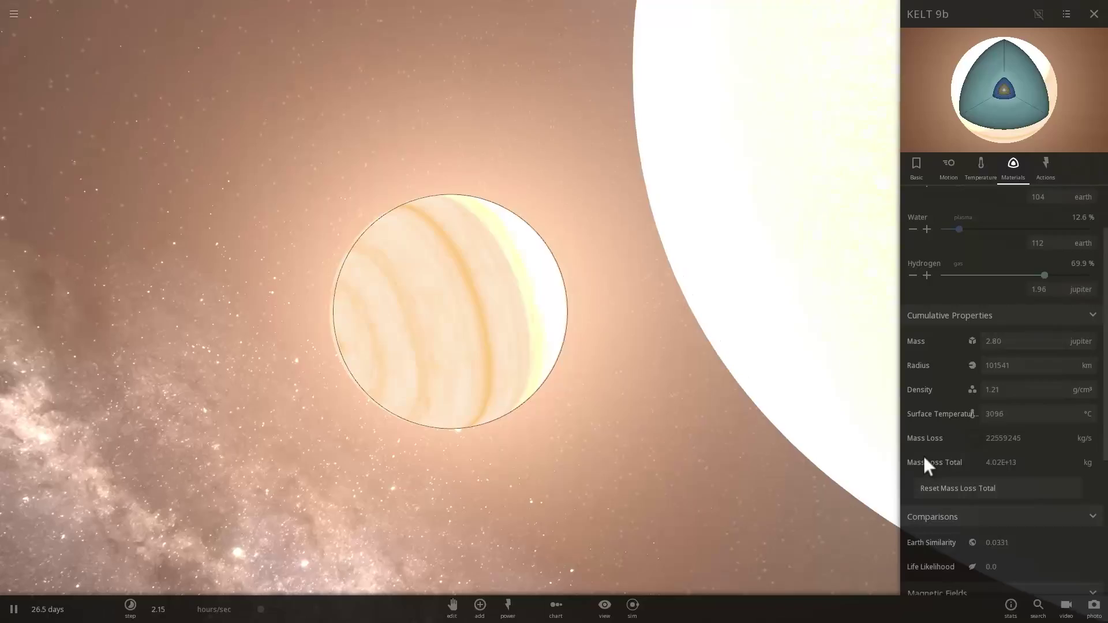
mouse_move(933, 463)
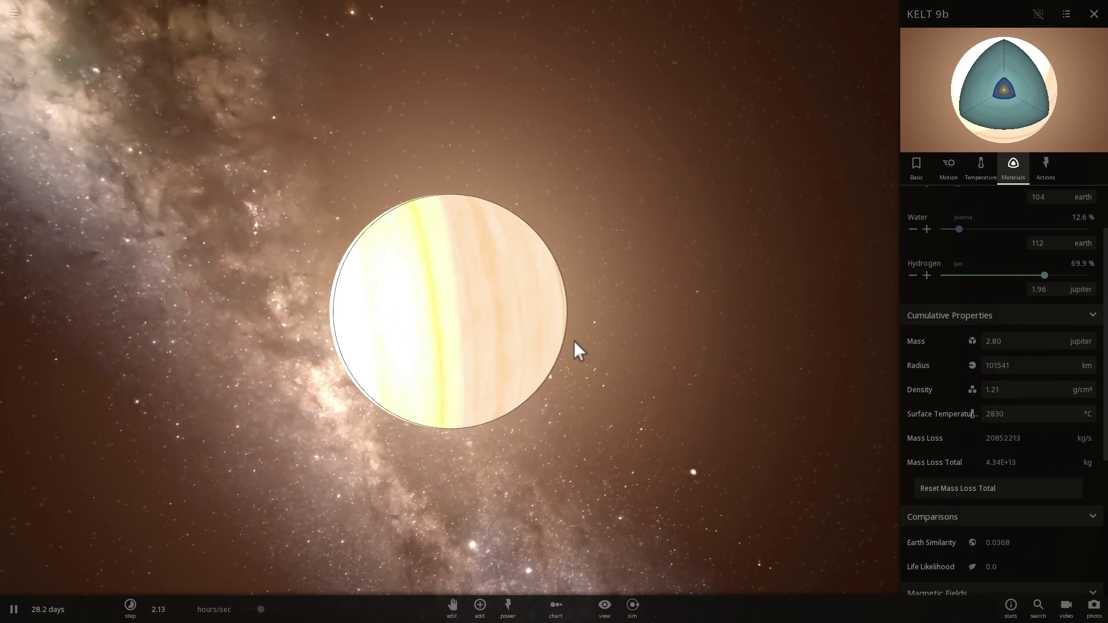
Step: Examine KELT 9b and its star from several angles and distances as the planet orbits
left_click_drag(543, 341, 175, 349)
scroll(174, 348, "down", 5)
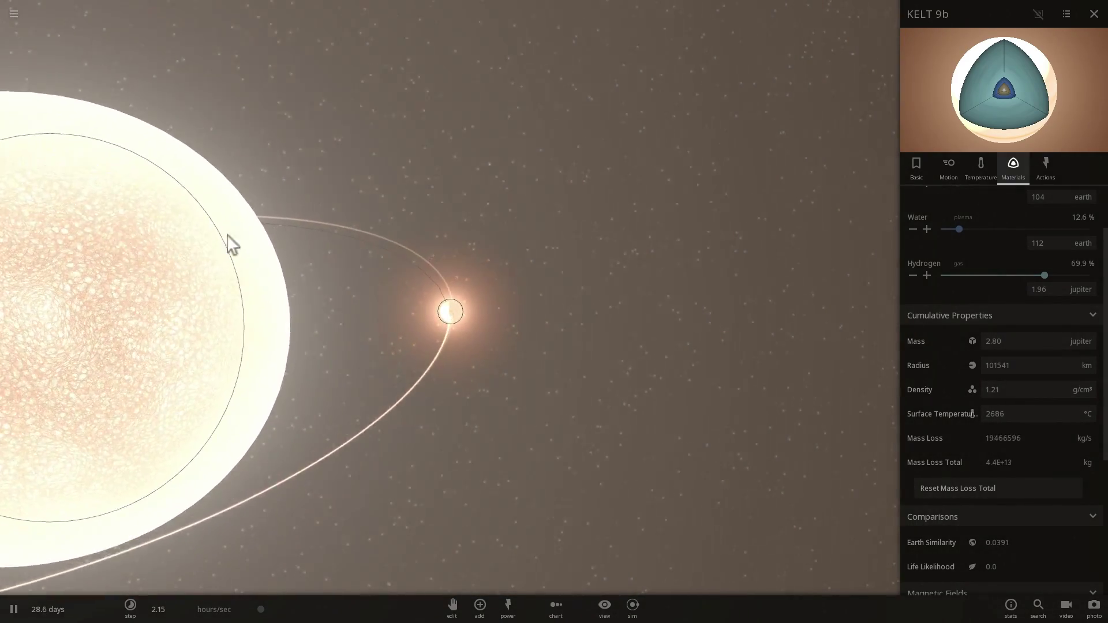
scroll(450, 314, "up", 5)
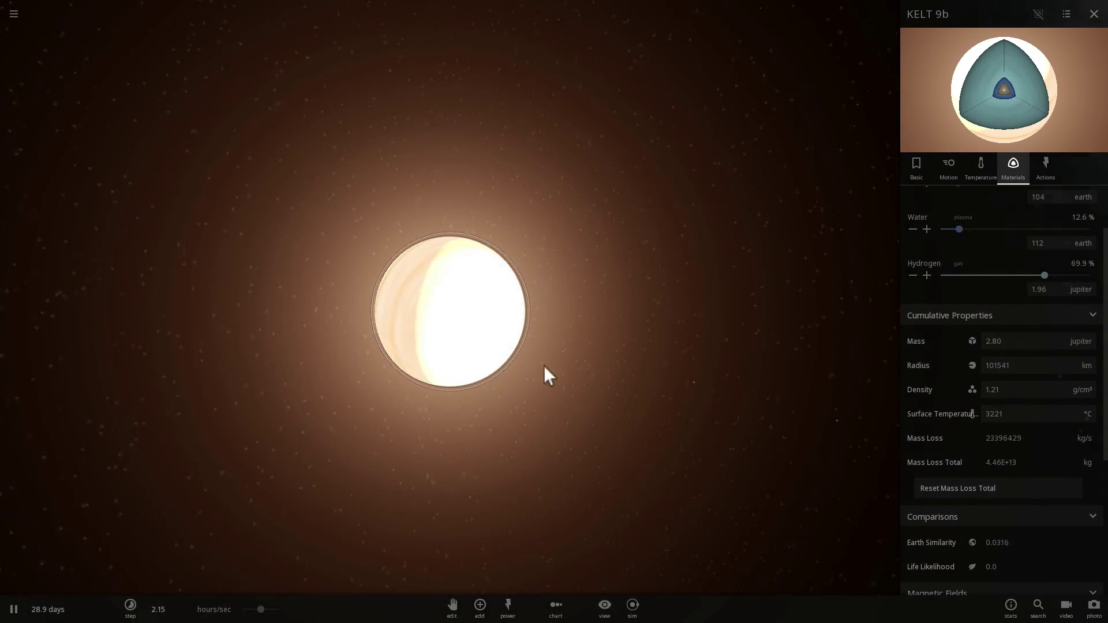
left_click_drag(543, 365, 574, 369)
scroll(577, 372, "down", 3)
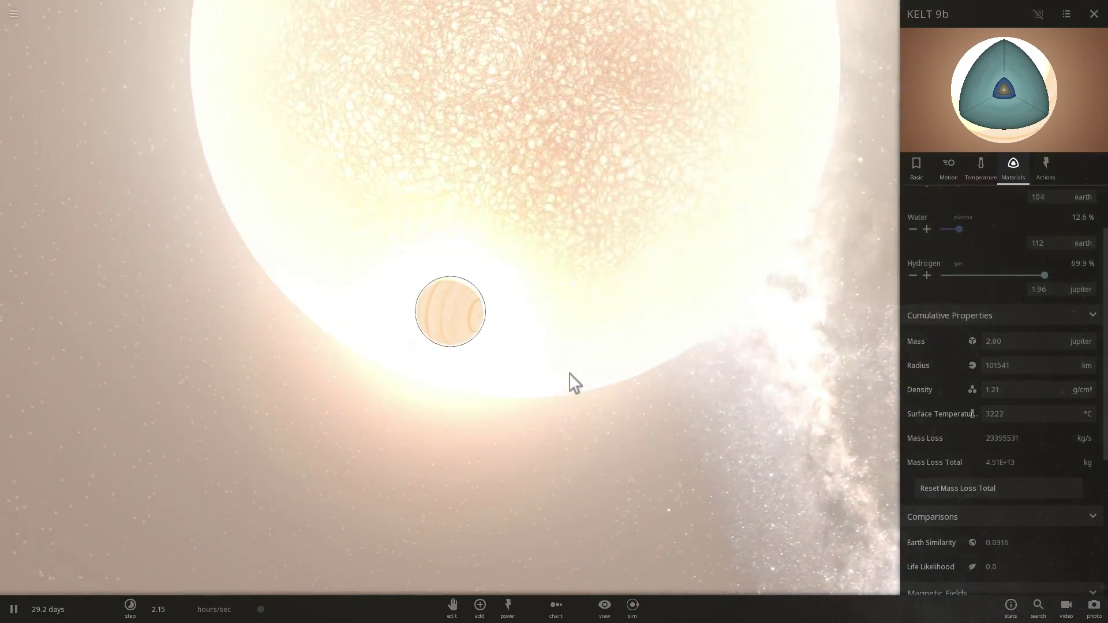
scroll(569, 373, "down", 2)
left_click_drag(536, 400, 496, 400)
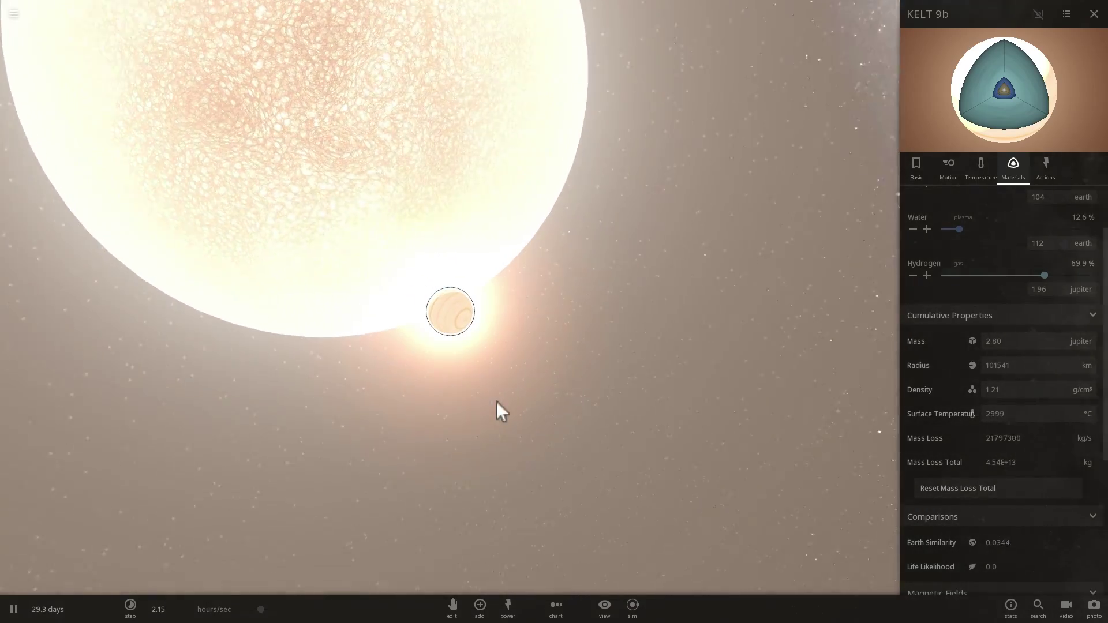
scroll(280, 216, "down", 3)
Step: Try raising KELT 9's luminosity to 9.33 L Sun
left_click(301, 282)
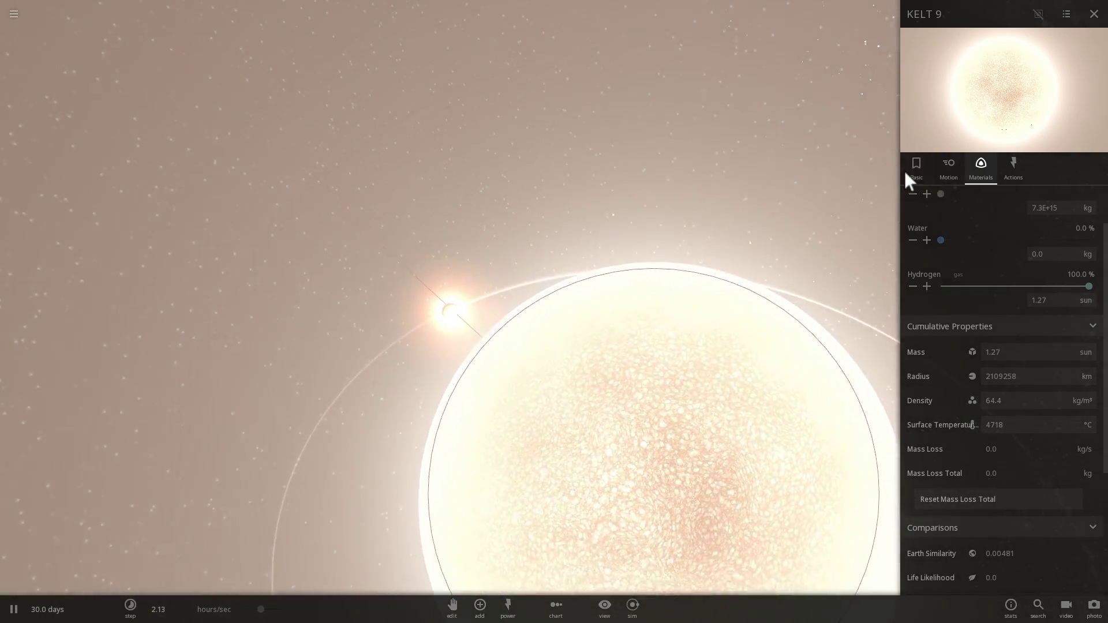
left_click(916, 174)
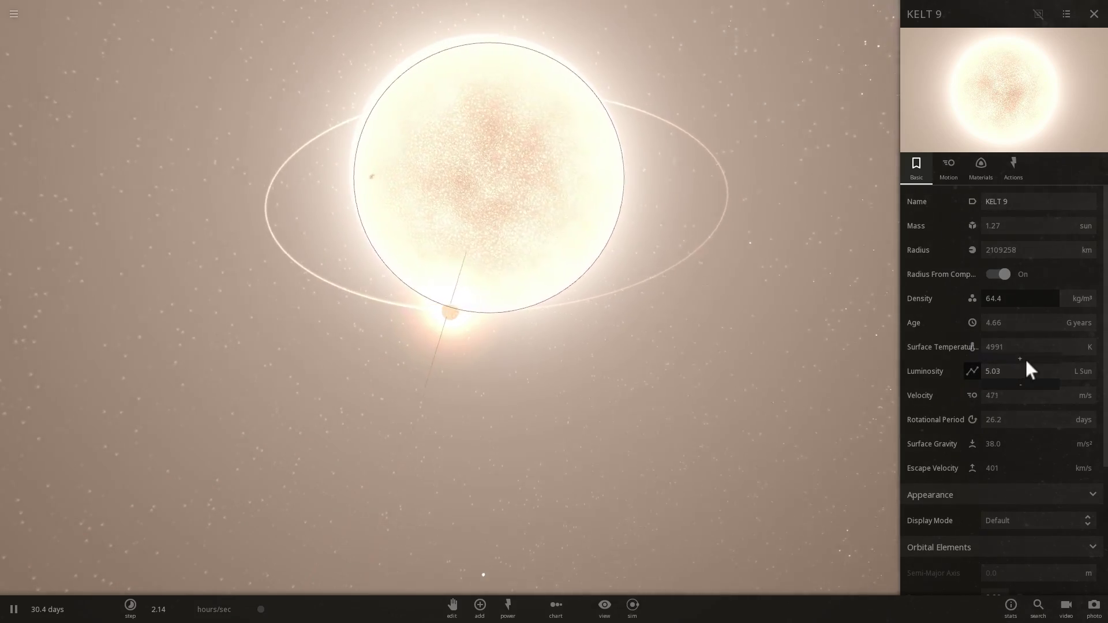
left_click(1020, 359)
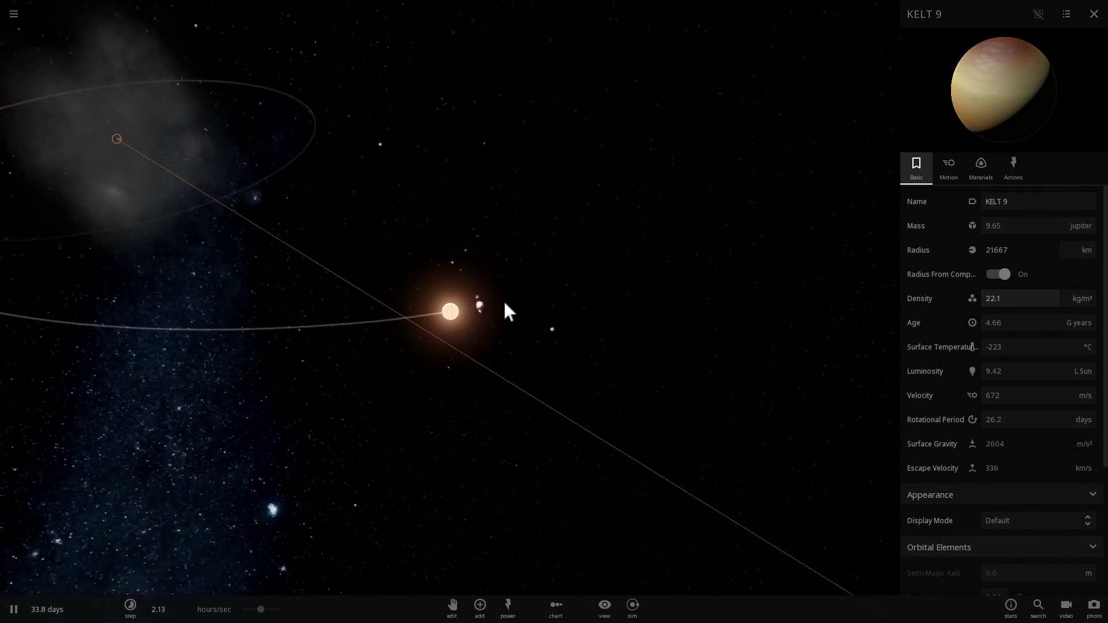
Step: Inspect KELT 9b's orbital path and its temperature properties
left_click_drag(505, 303, 471, 290)
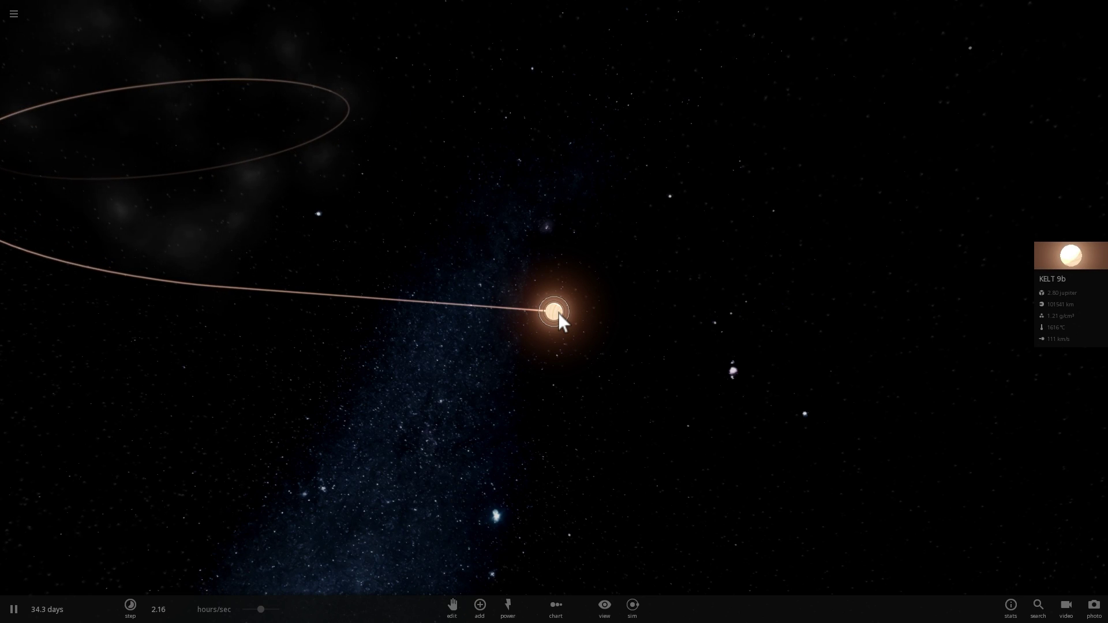
left_click(1052, 258)
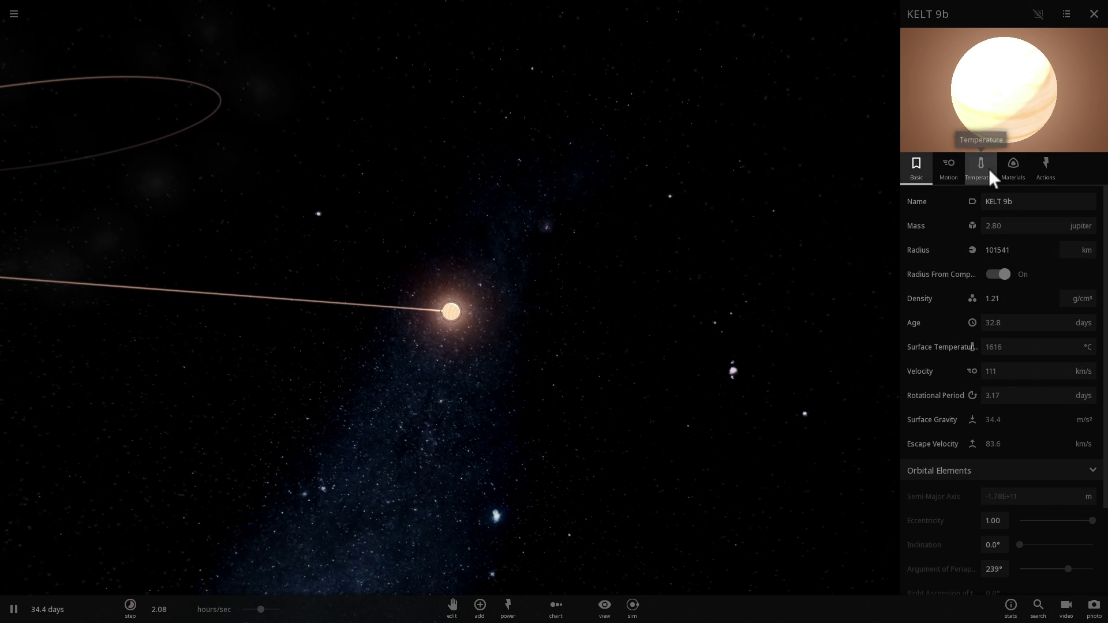
left_click(989, 169)
left_click_drag(704, 255, 571, 247)
Step: Start a new empty simulation
left_click(9, 17)
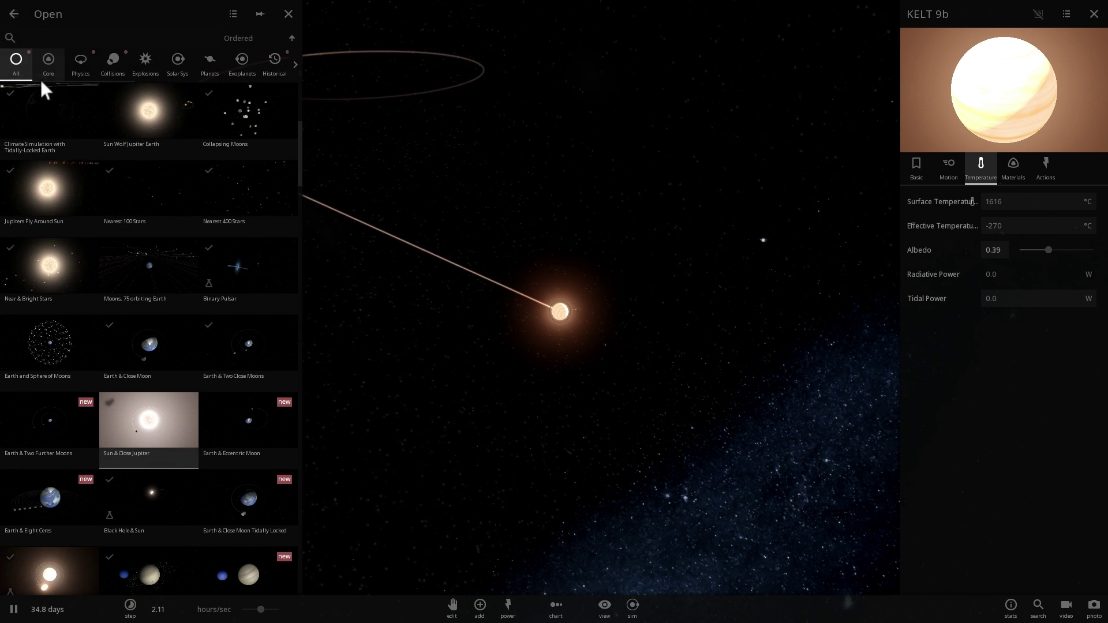
left_click(19, 19)
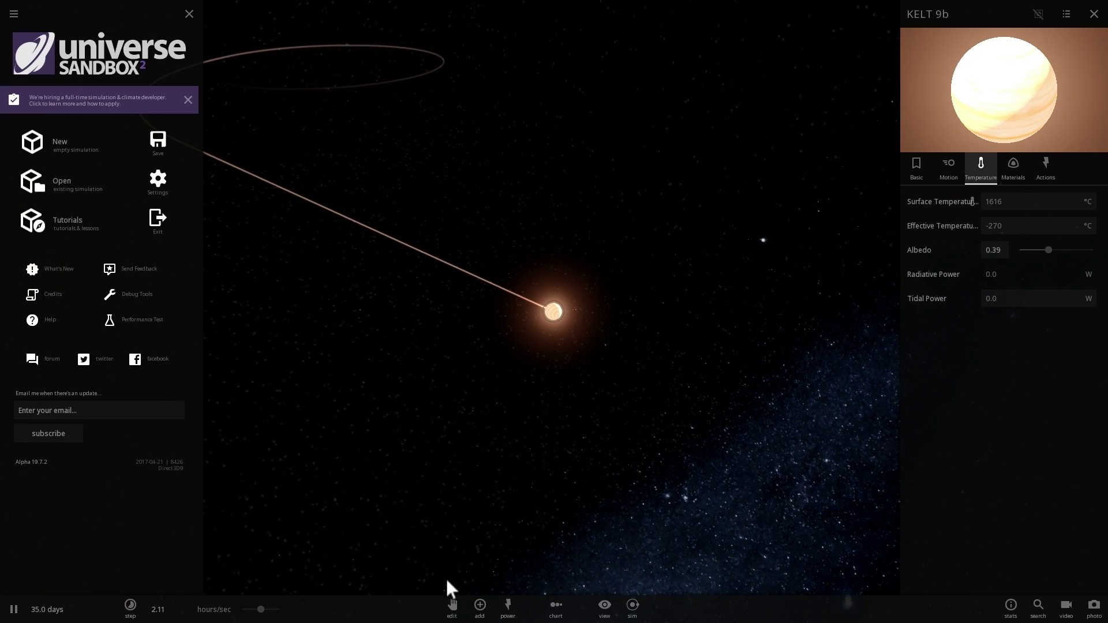
left_click(32, 145)
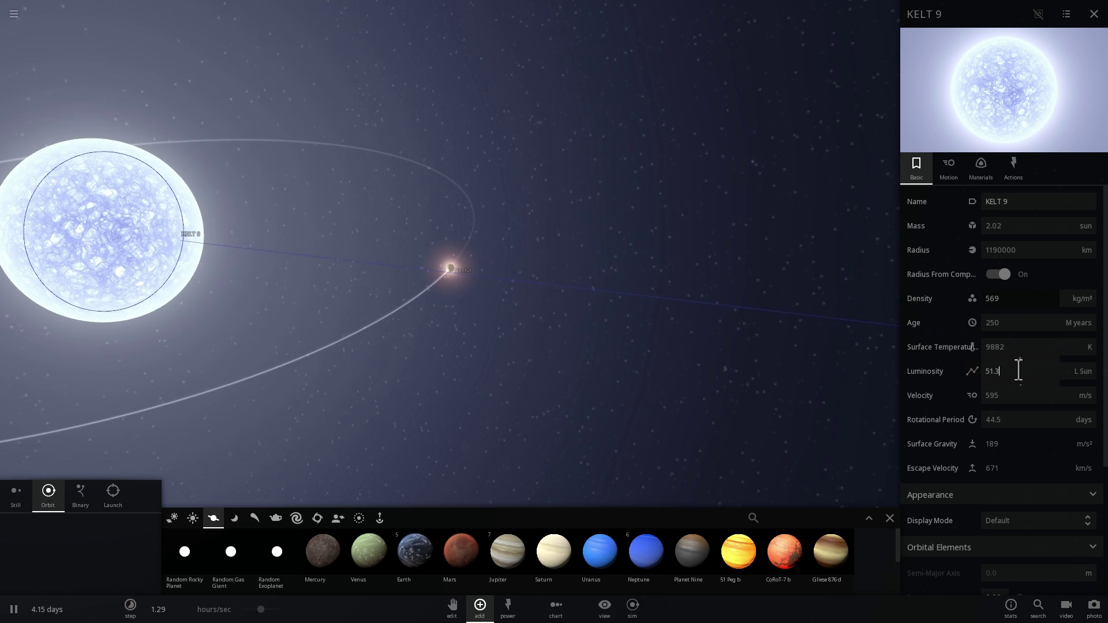
Step: Increase the luminosity of the 2.02 solar mass star KELT 9 to 63.2 L Sun
left_click(1017, 368)
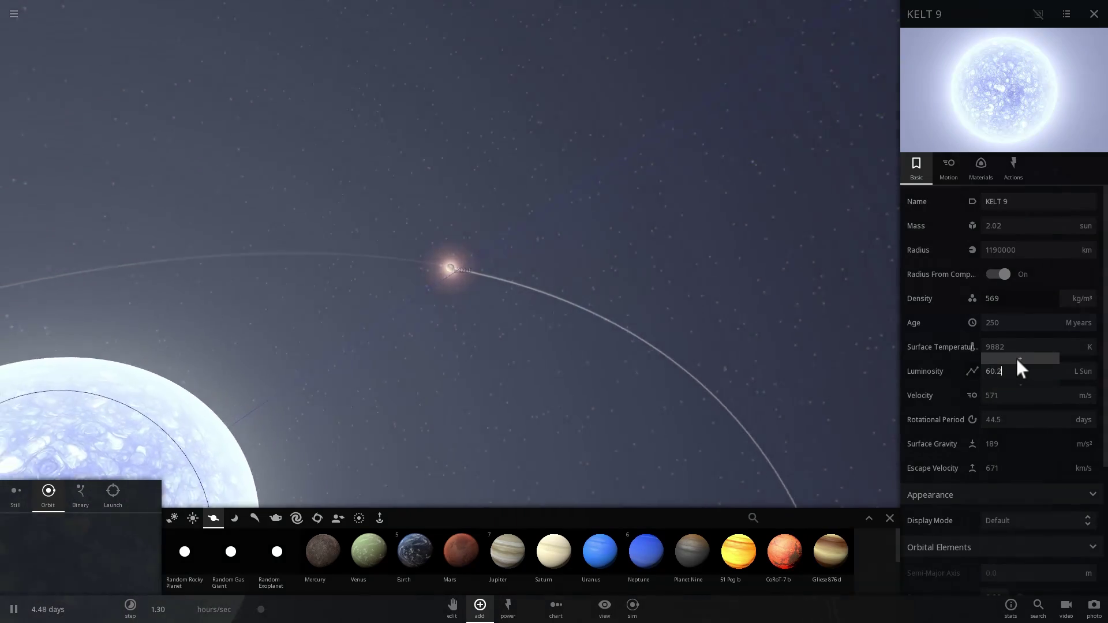
left_click(1016, 358)
left_click(1016, 359)
left_click(1017, 359)
left_click(1020, 359)
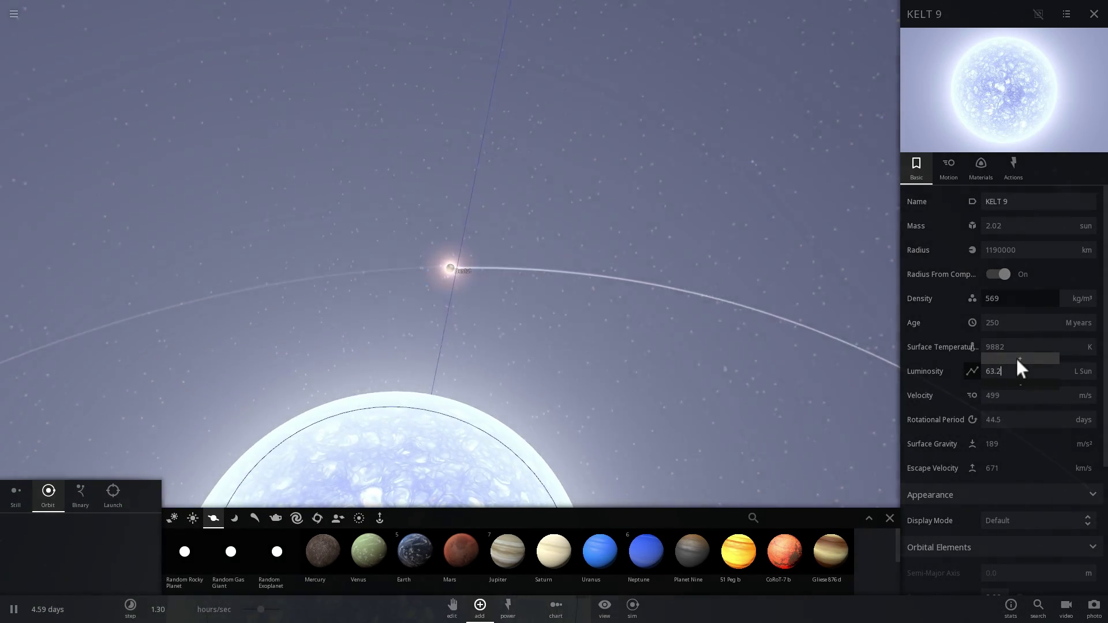
Step: Raise KELT 9's luminosity to 86.9 L Sun and its surface temperature to 10181 K
left_click(1020, 359)
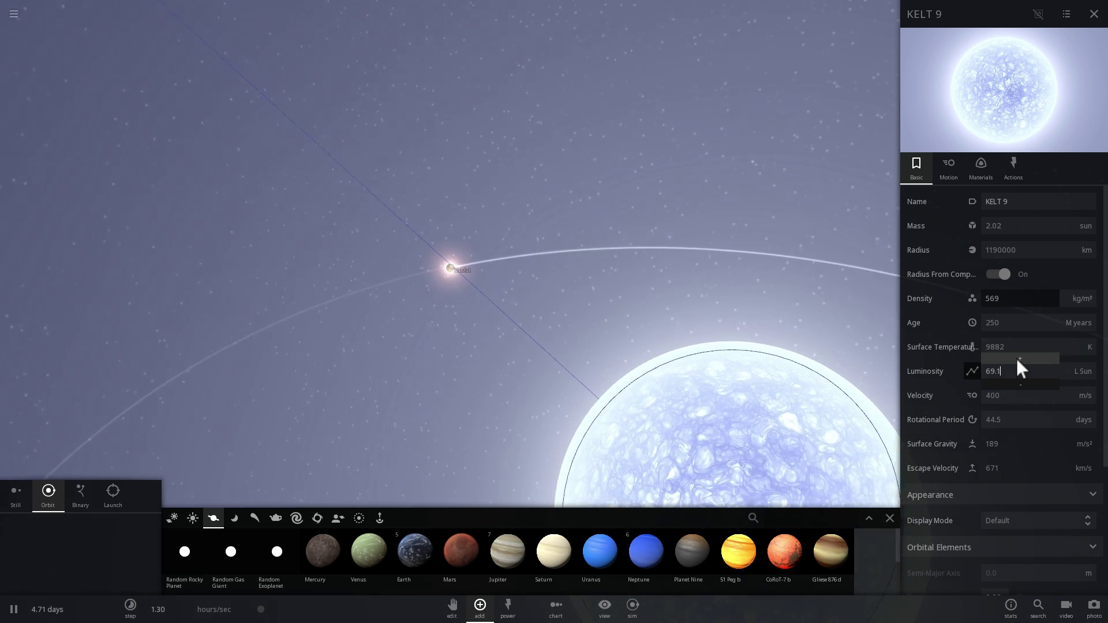
left_click(449, 261)
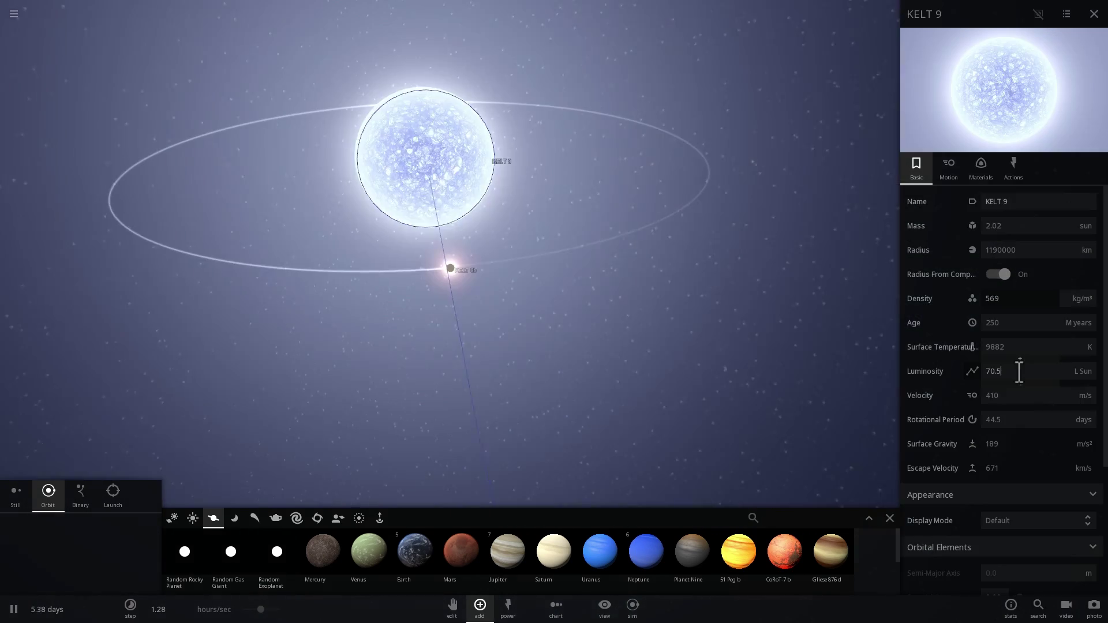
left_click(1019, 371)
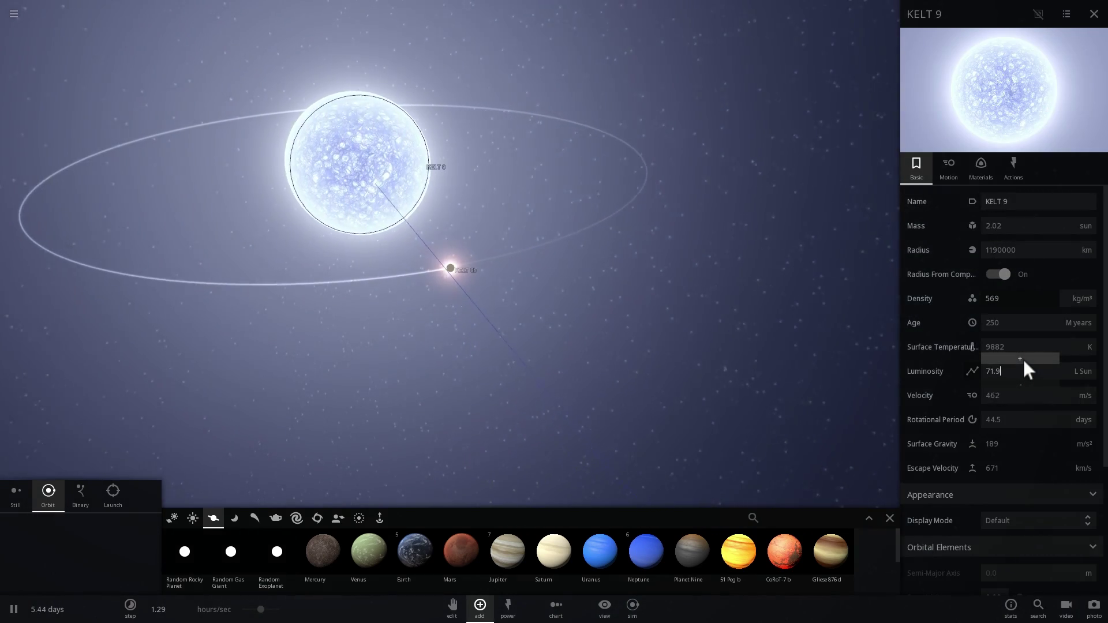
left_click(1023, 359)
left_click(1024, 359)
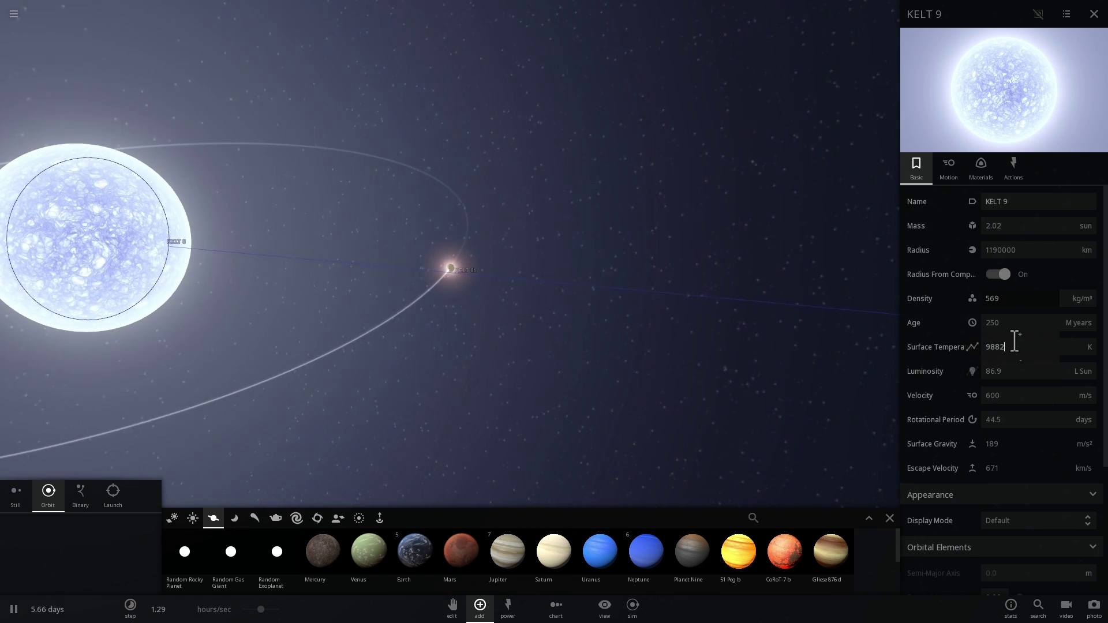
left_click(1020, 337)
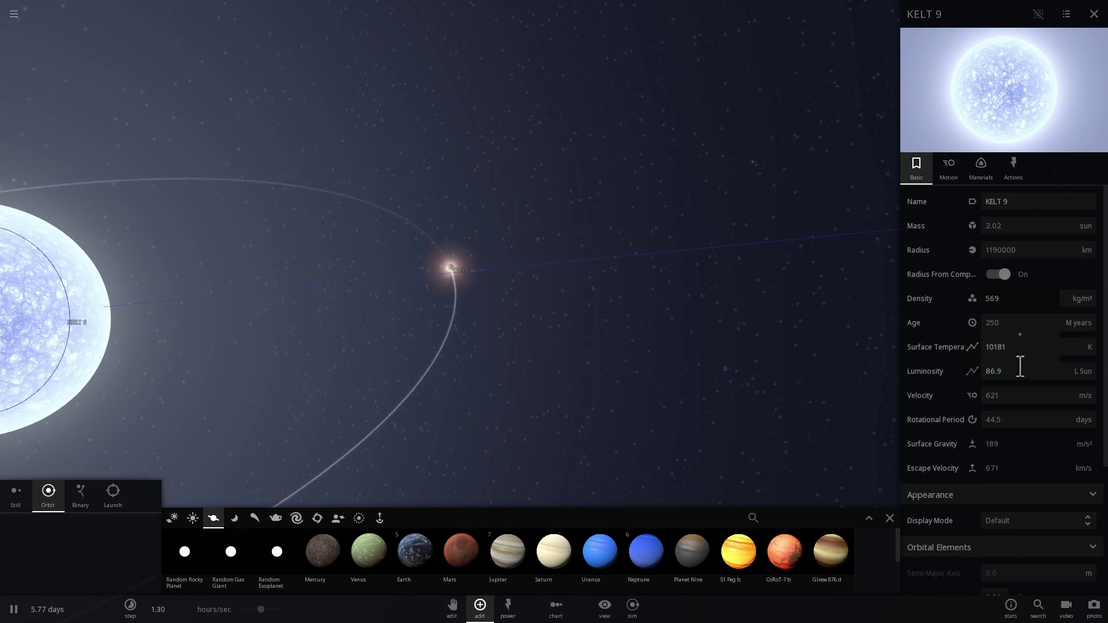
Step: Check KELT 9b's temperature, and increase KELT 9's luminosity to 102 L Sun
left_click(451, 268)
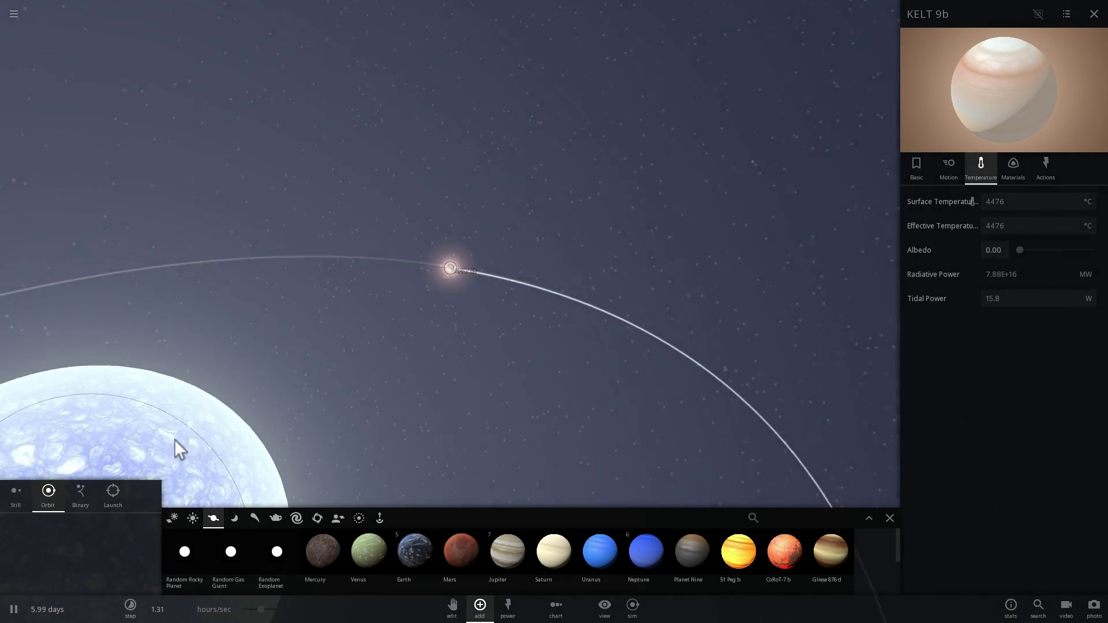
left_click(174, 440)
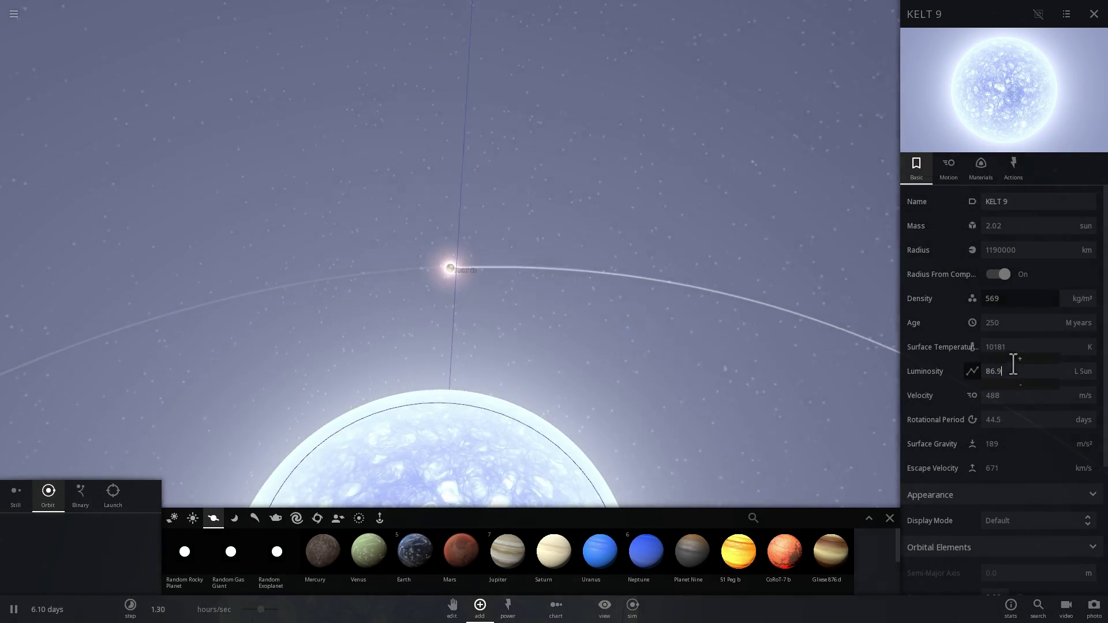
left_click(1014, 359)
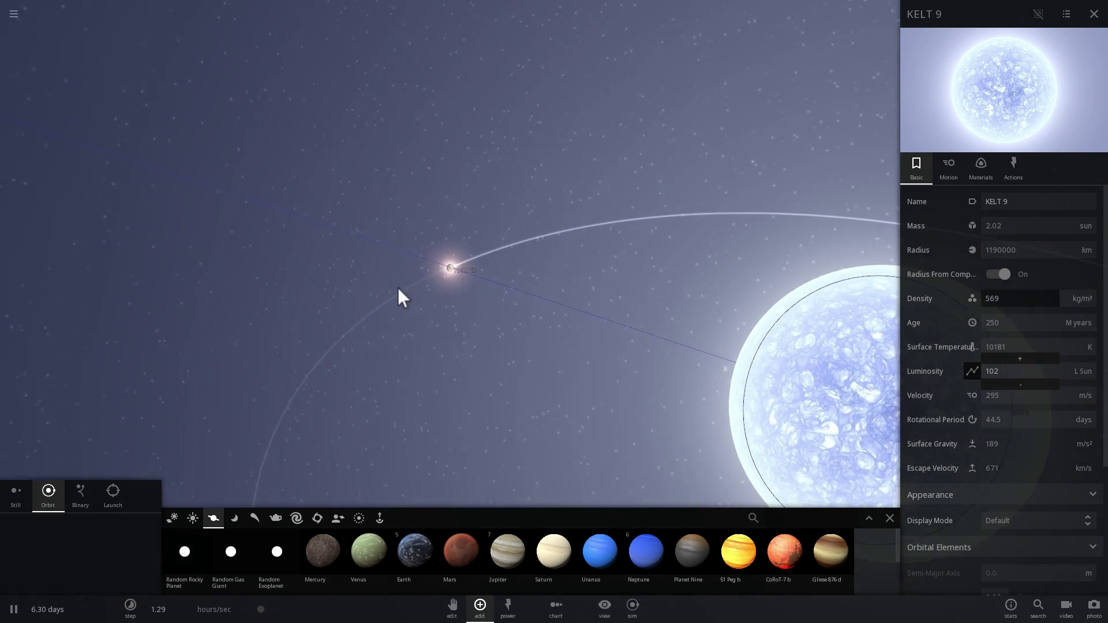
Step: Examine KELT 9b's temperature properties and its banded day and night sides up close against the star
left_click(443, 270)
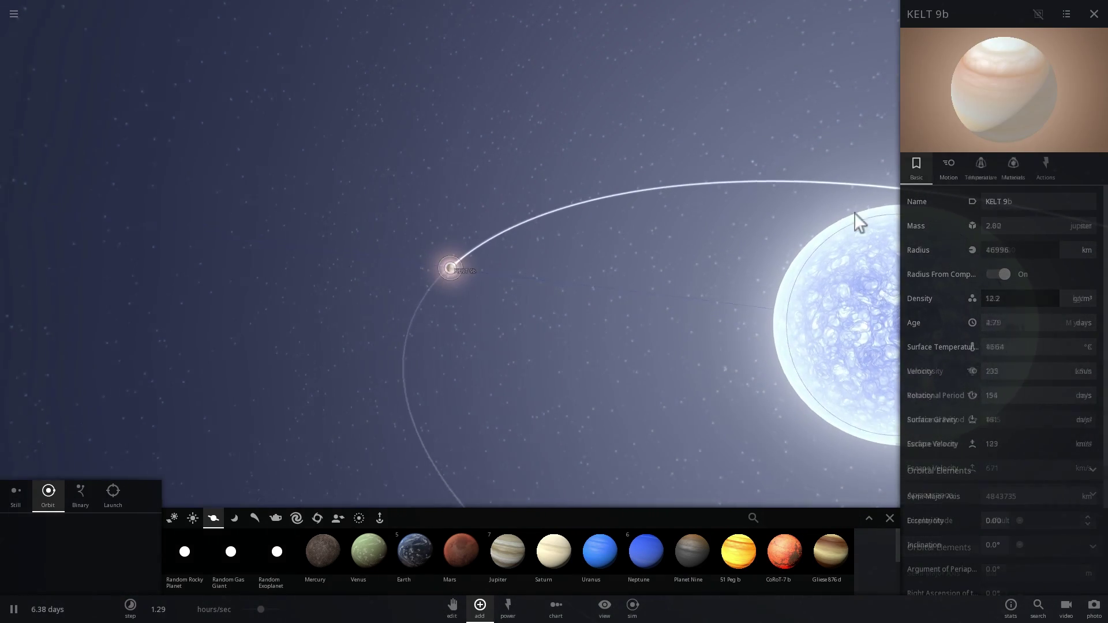
left_click(989, 172)
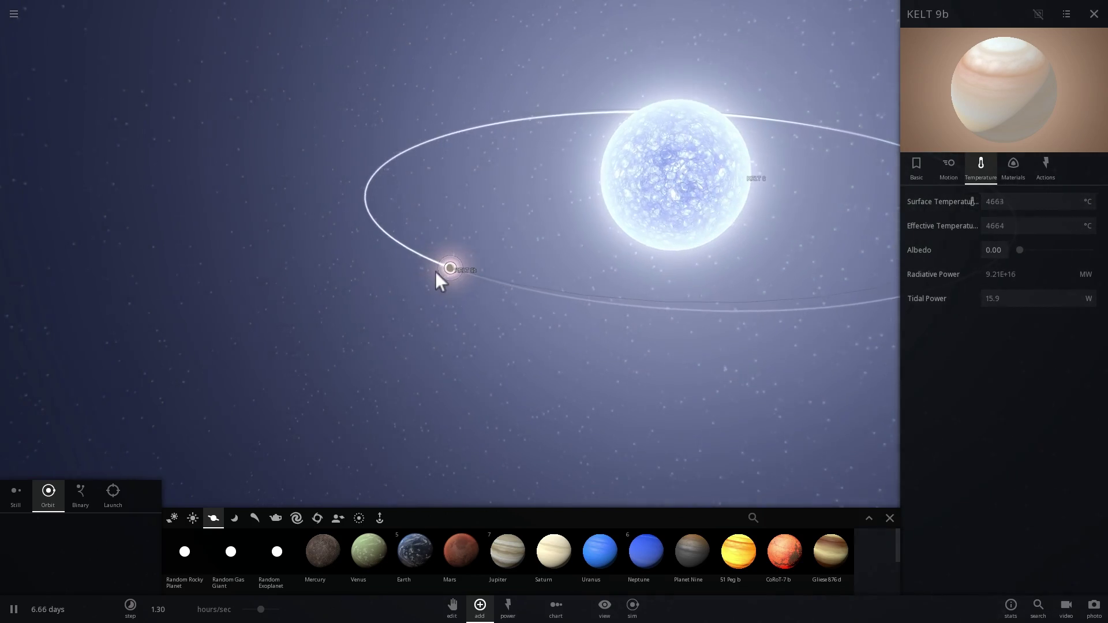
scroll(459, 283, "up", 5)
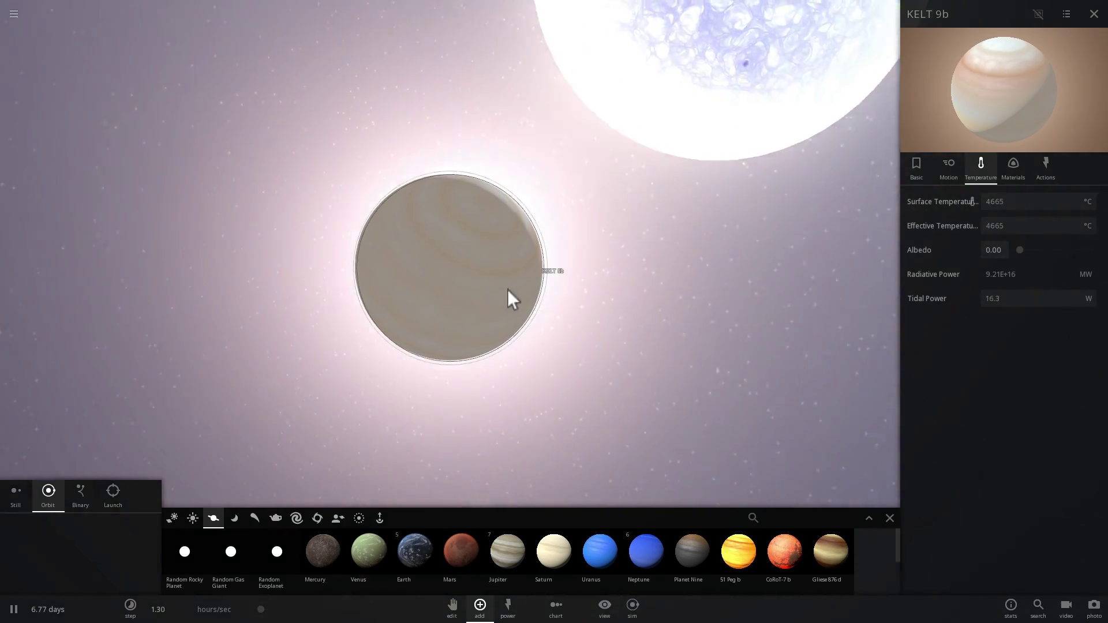
right_click_drag(507, 289, 595, 286)
scroll(508, 301, "up", 3)
right_click_drag(498, 299, 553, 296)
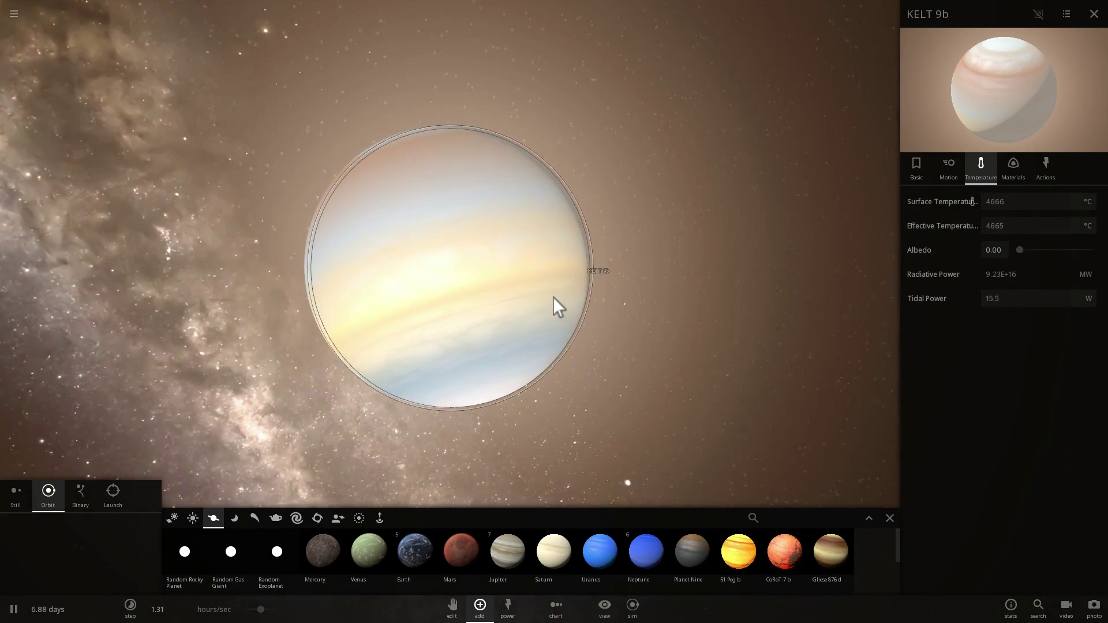
scroll(553, 297, "up", 3)
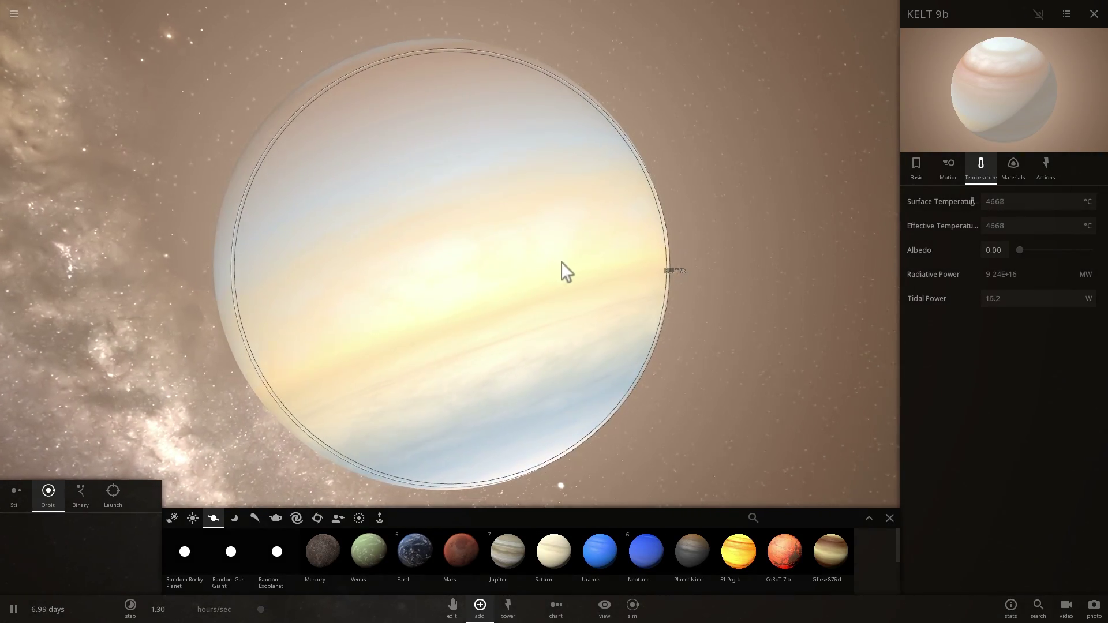
scroll(829, 179, "down", 5)
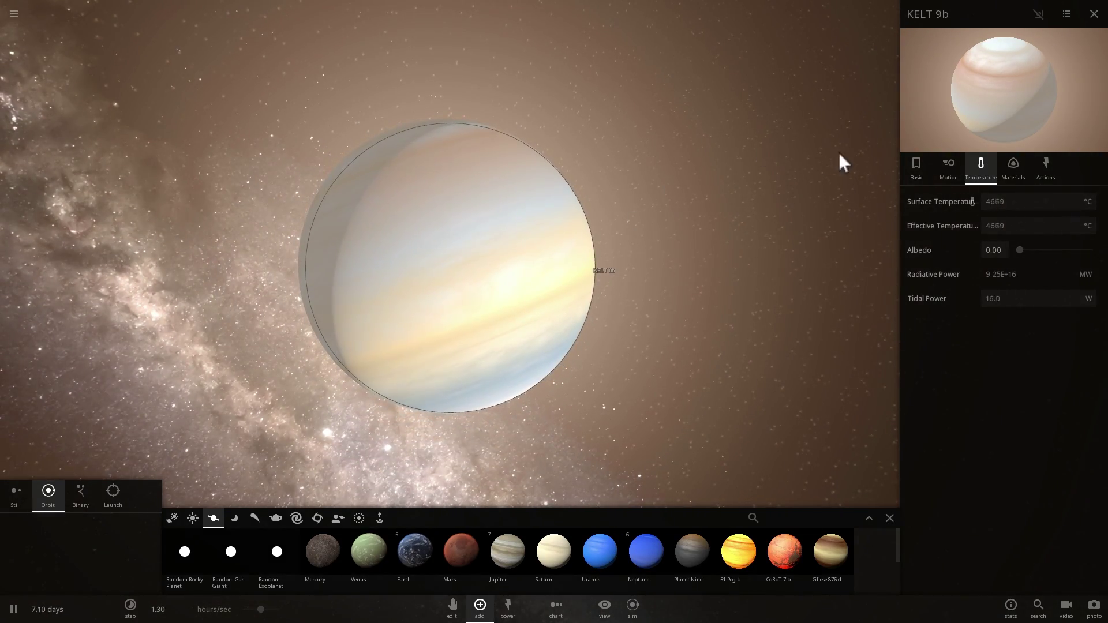
scroll(594, 217, "up", 3)
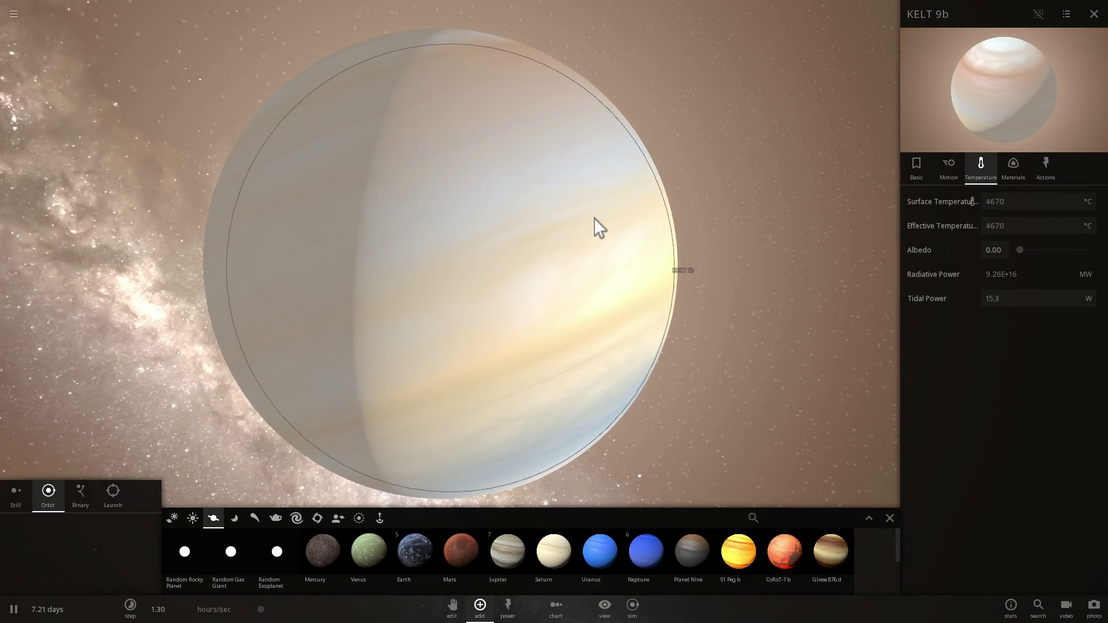
left_click_drag(520, 227, 515, 172)
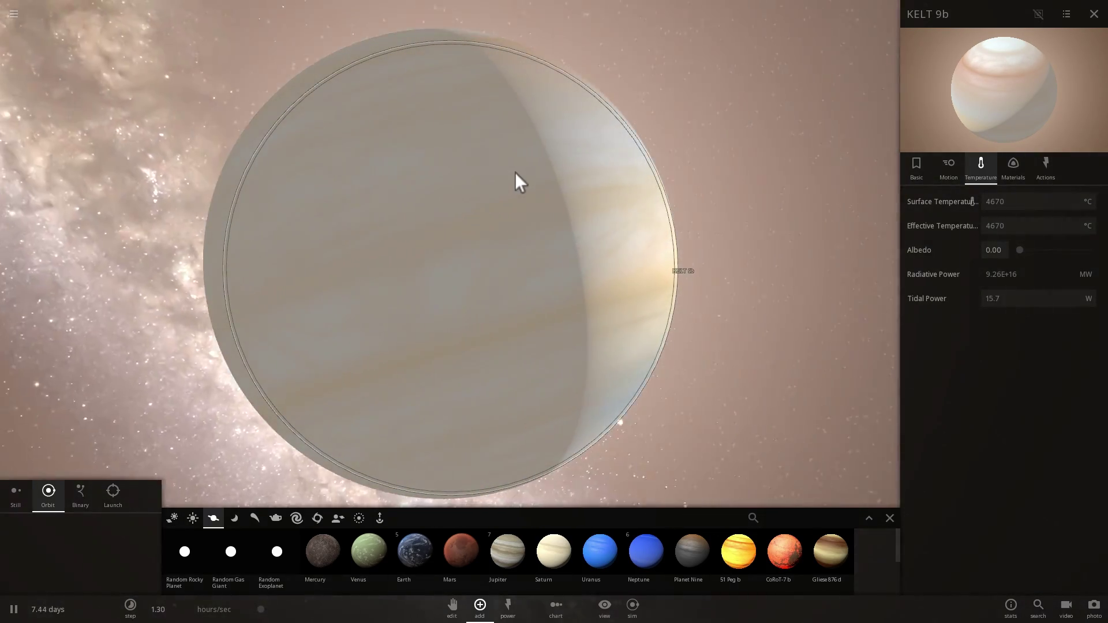
scroll(513, 179, "down", 3)
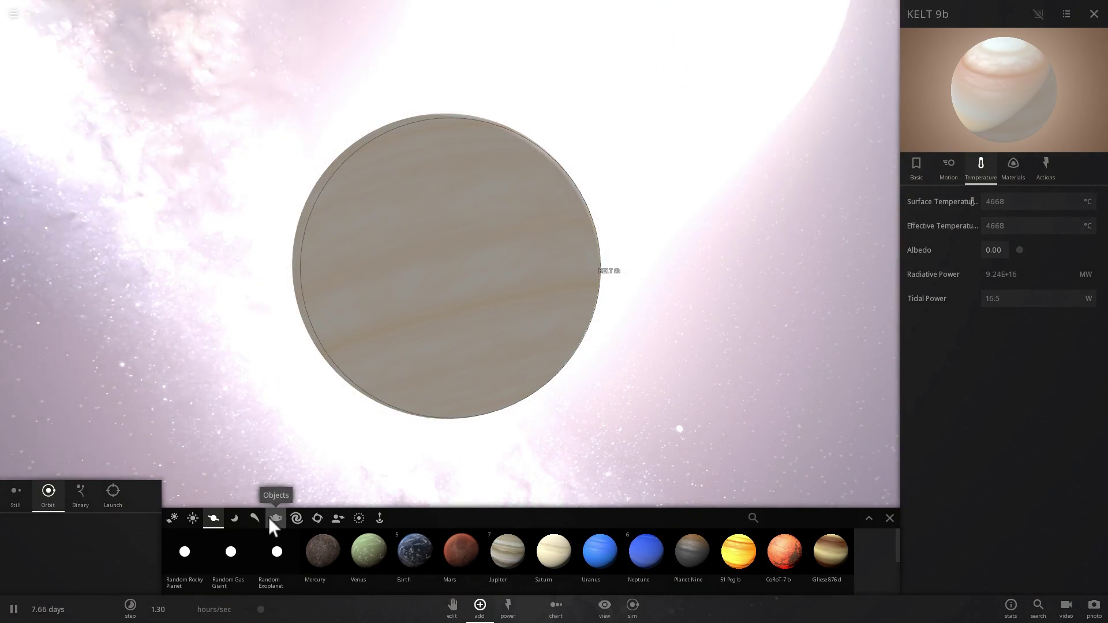
left_click_drag(284, 382, 251, 386)
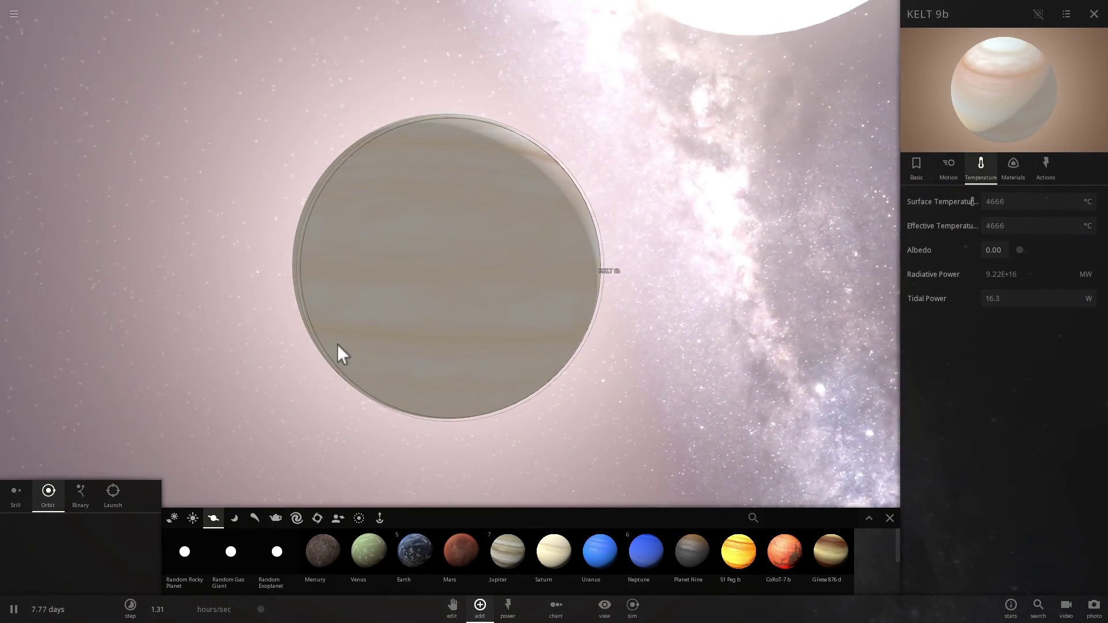
left_click_drag(337, 344, 398, 287)
scroll(306, 269, "down", 5)
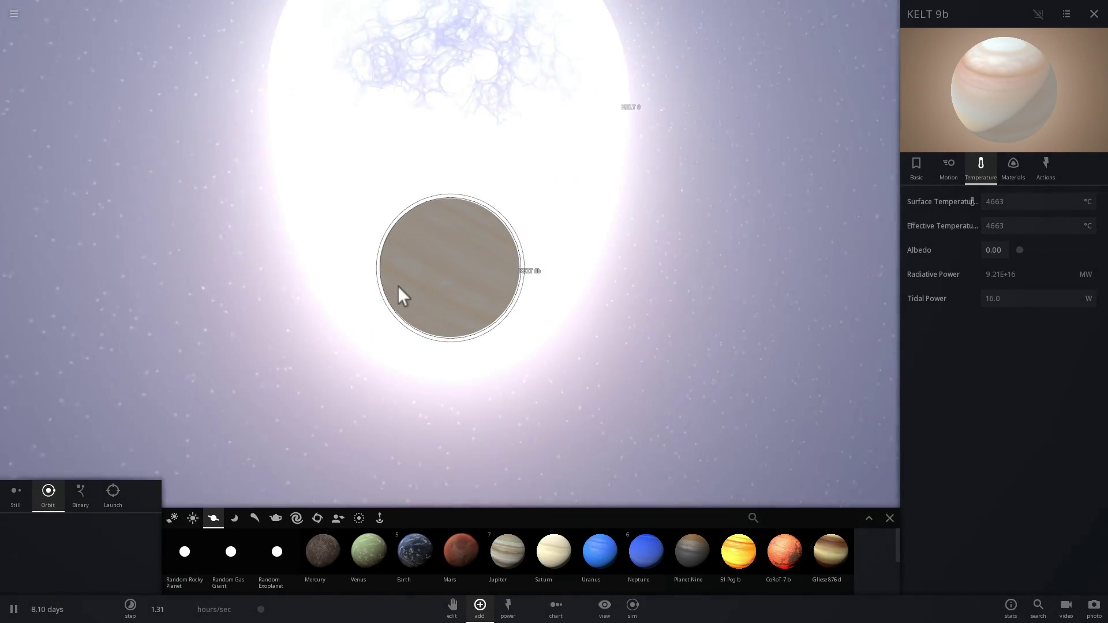
scroll(403, 296, "up", 5)
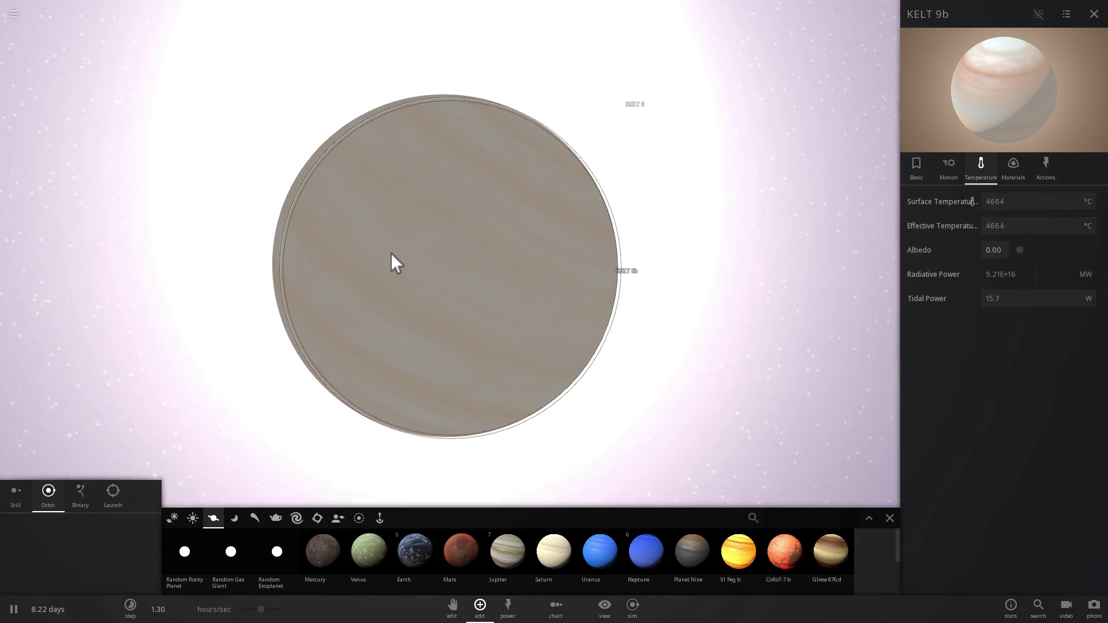
scroll(390, 252, "down", 1)
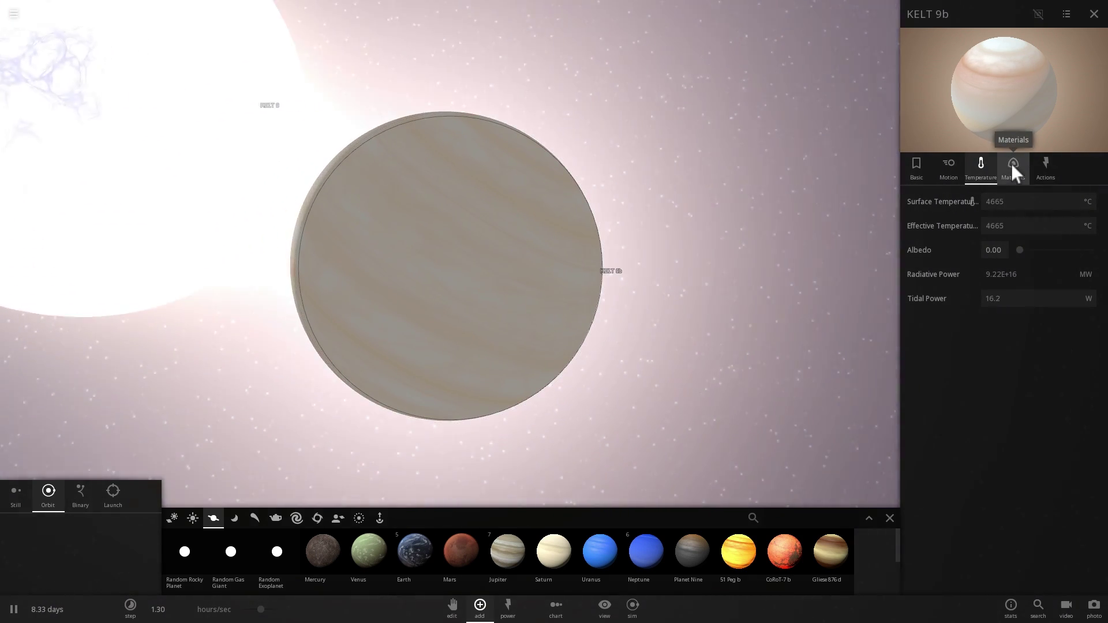
Step: In KELT 9b's composition, raise iron to 13.6%, water to about 8.29% and hydrogen to 38.8%
left_click(1012, 164)
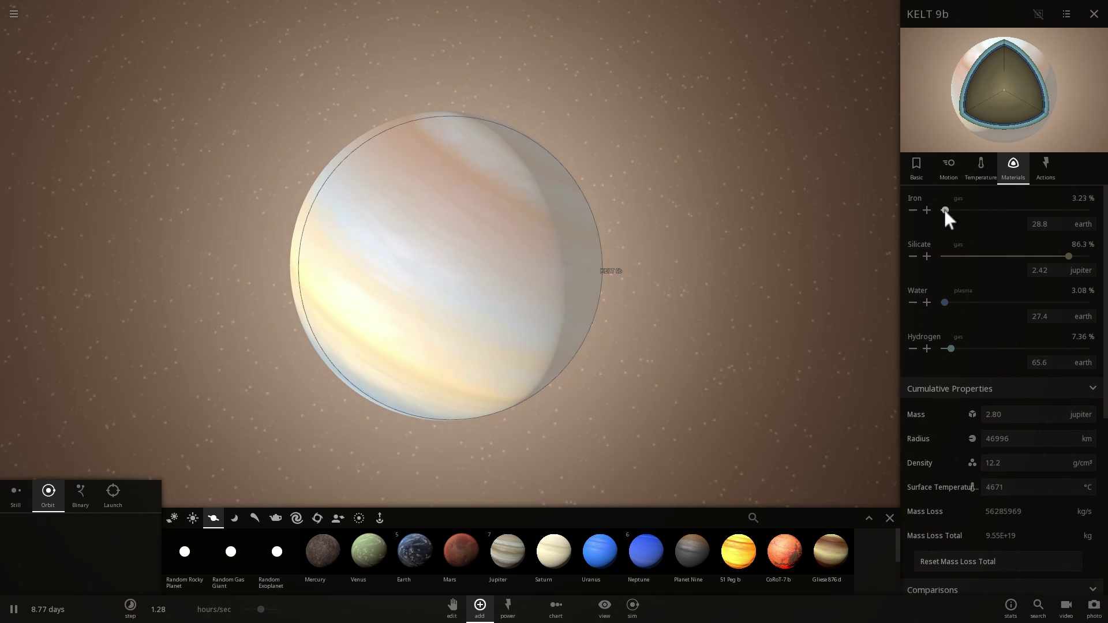
left_click_drag(947, 210, 962, 206)
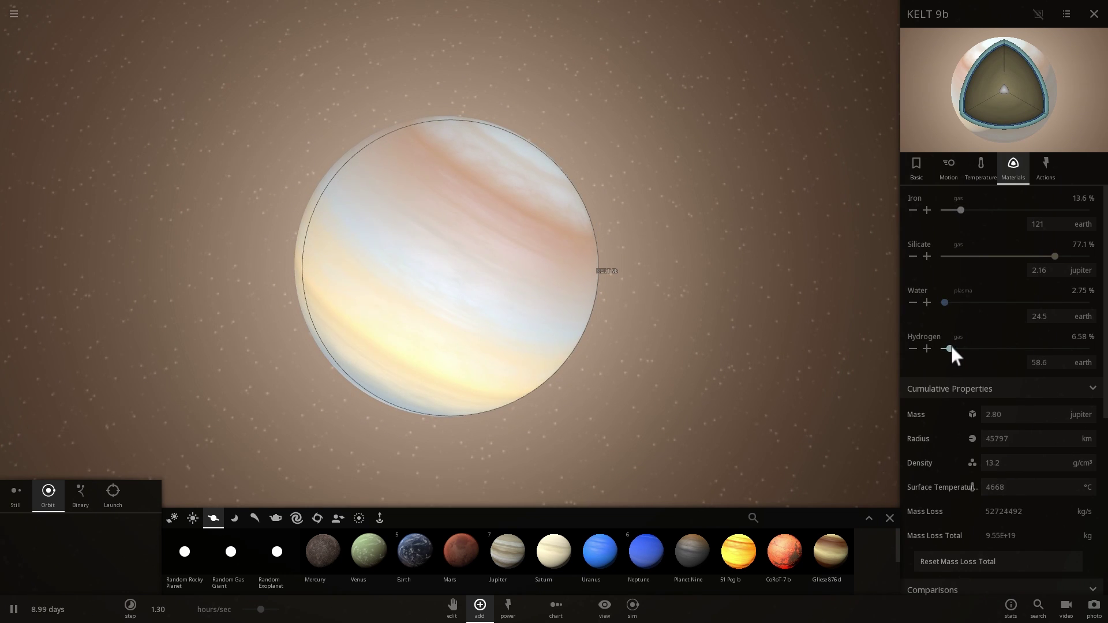
left_click_drag(951, 346, 972, 344)
left_click_drag(944, 303, 956, 302)
left_click_drag(969, 347, 998, 347)
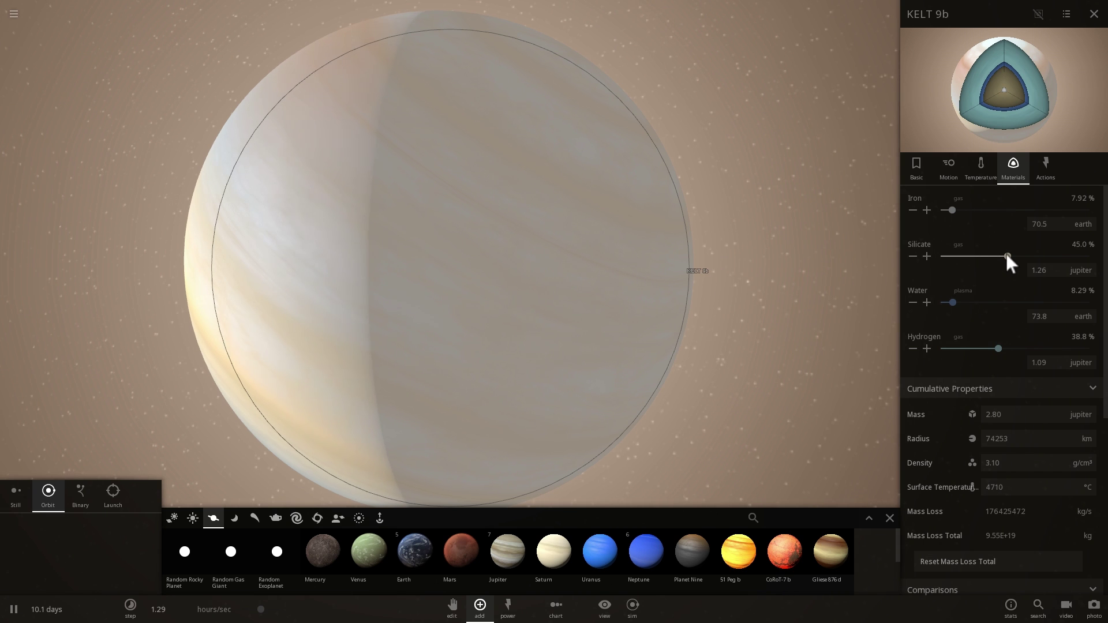
Step: Remove all silicate and iron from KELT 9b's composition
left_click_drag(1007, 257, 944, 258)
scroll(772, 293, "down", 5)
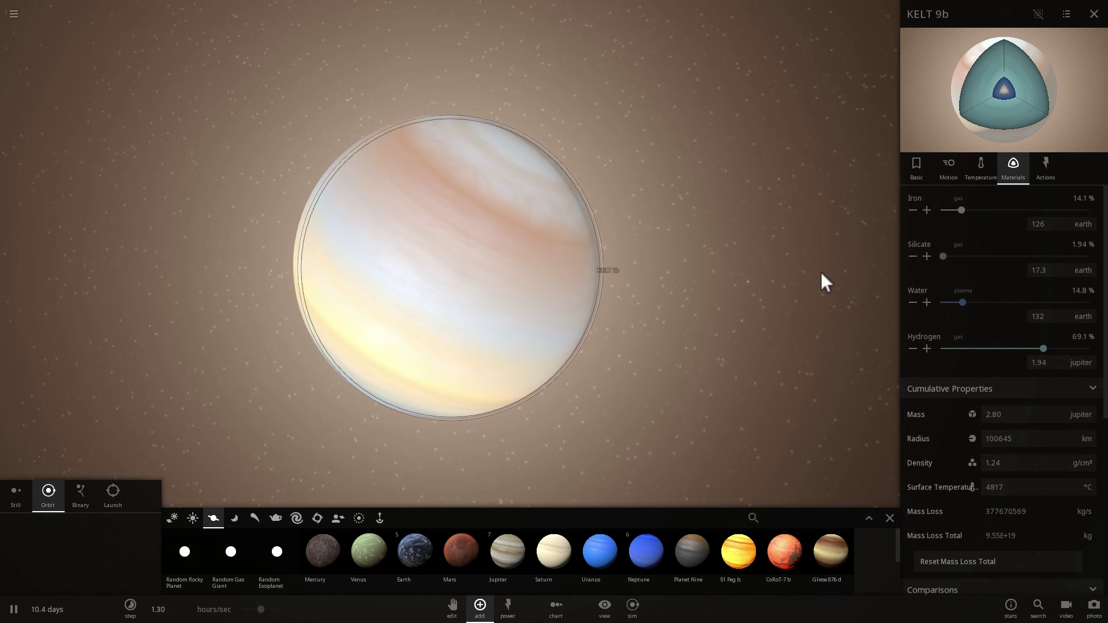
left_click_drag(961, 210, 939, 210)
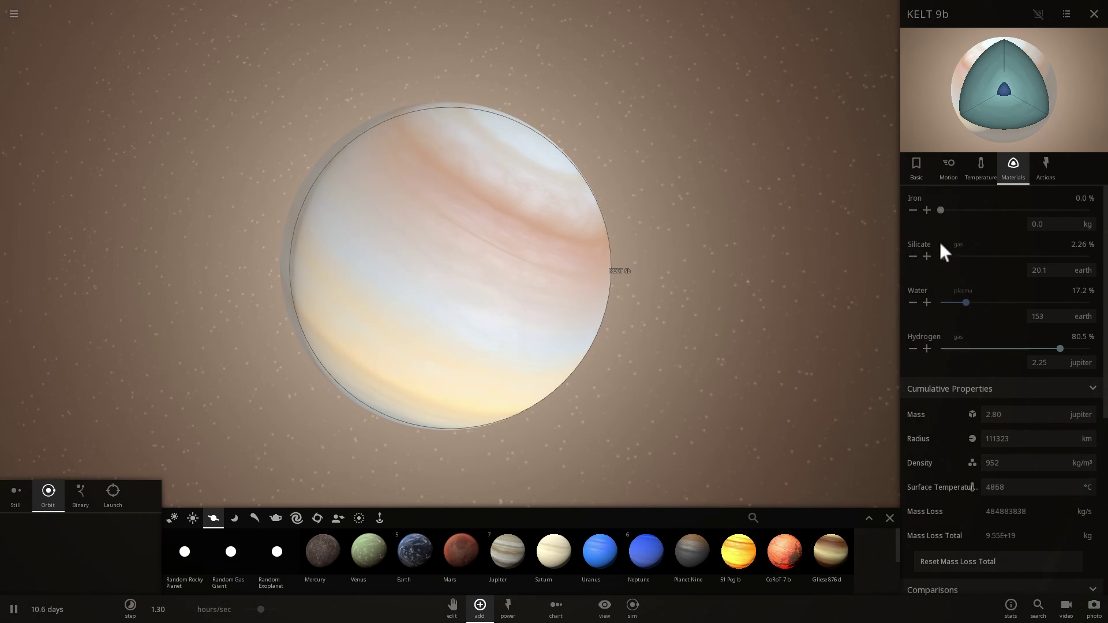
left_click_drag(947, 257, 939, 257)
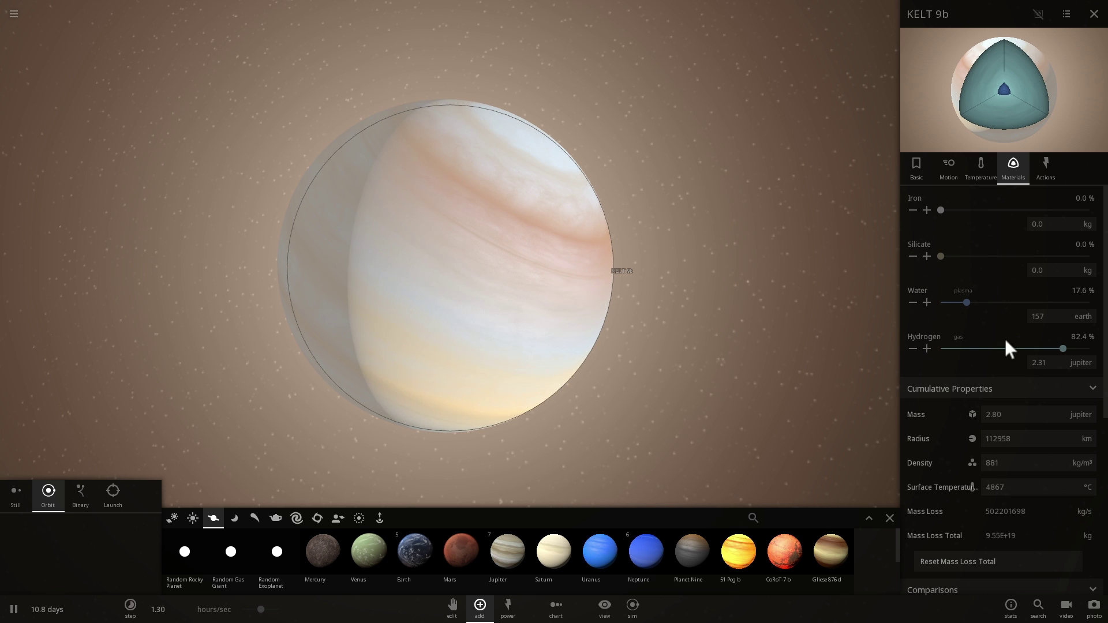
Step: Set KELT 9b's silicate share to 4.65% and its water share to 4.65%
left_click_drag(962, 302, 942, 300)
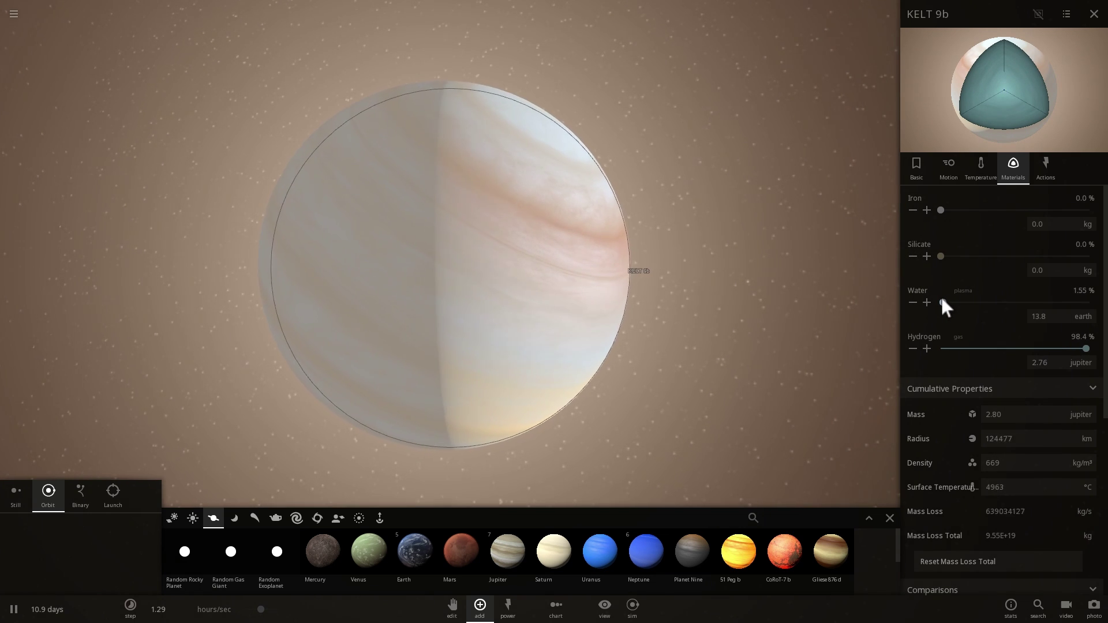
left_click(947, 255)
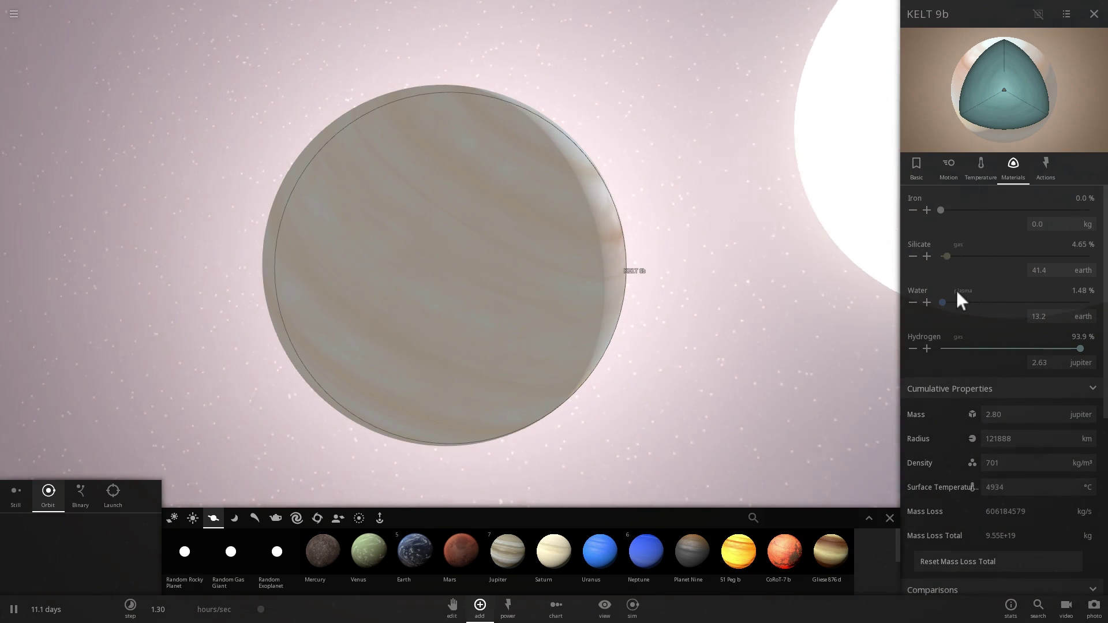
left_click(947, 302)
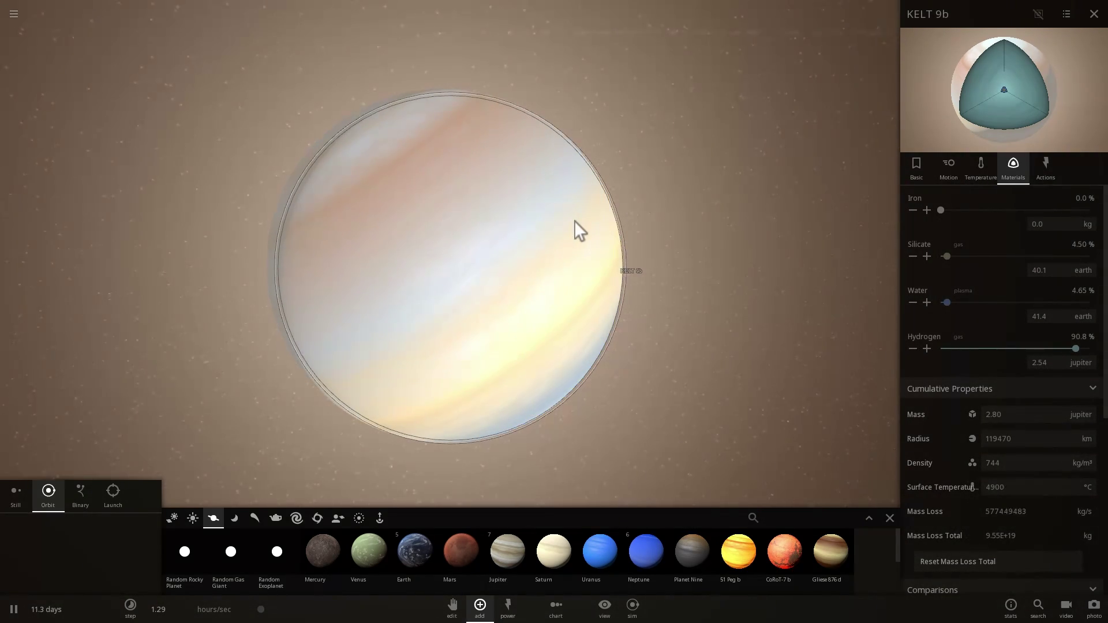
Step: Set KELT 9b's albedo to 0.06 and deselect the planet
left_click(990, 168)
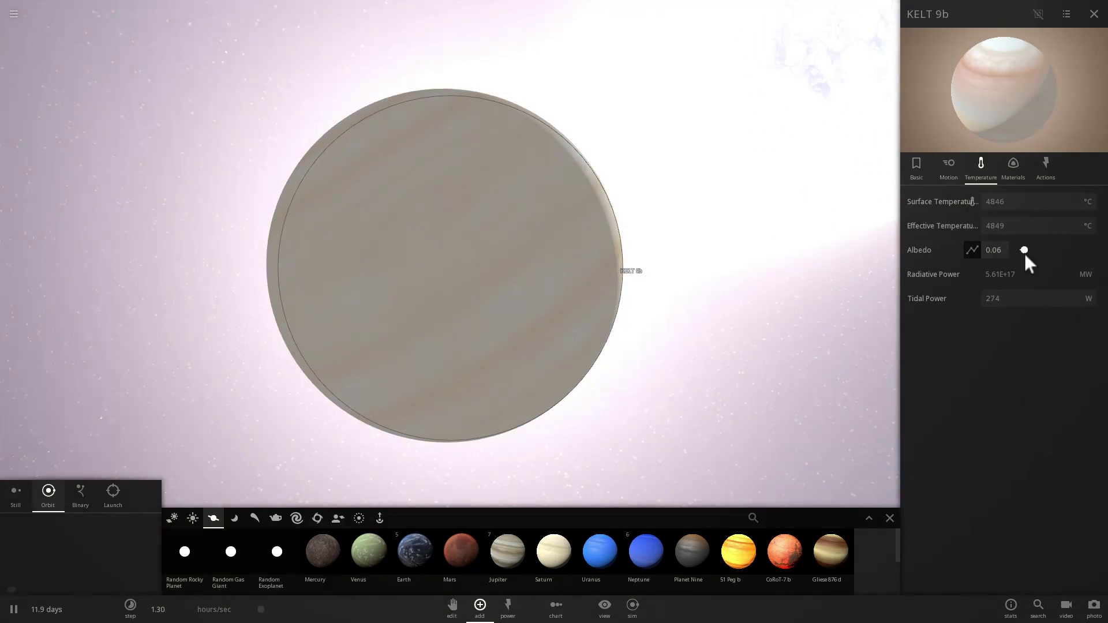
left_click(710, 242)
Step: Examine KELT 9b's orbit around KELT 9 from afar and its lit surface close up
scroll(706, 242, "down", 10)
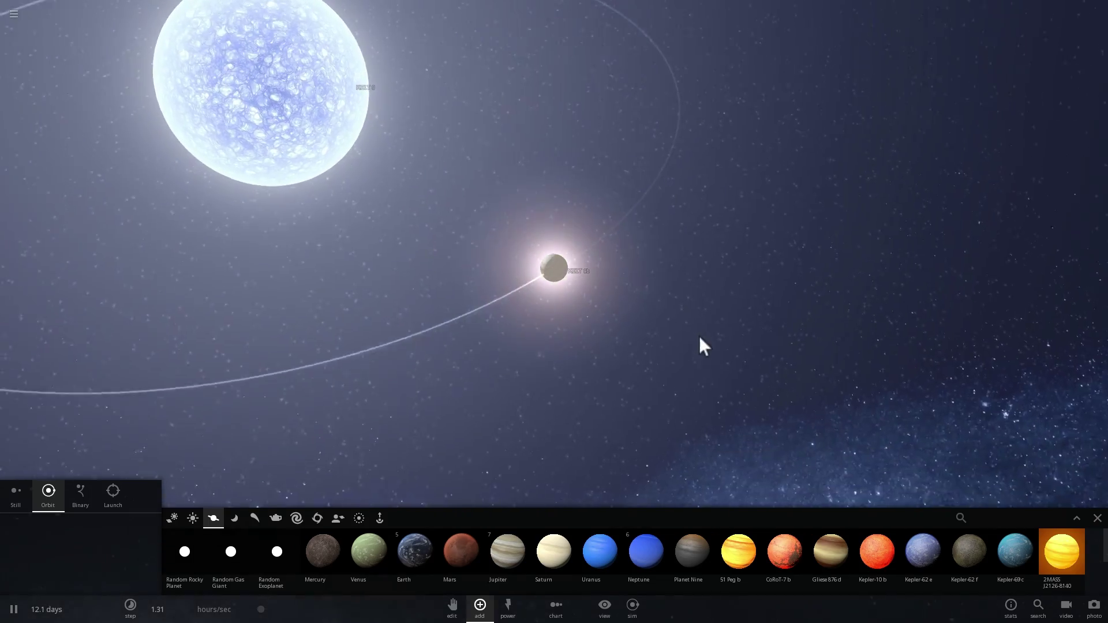
scroll(700, 338, "down", 5)
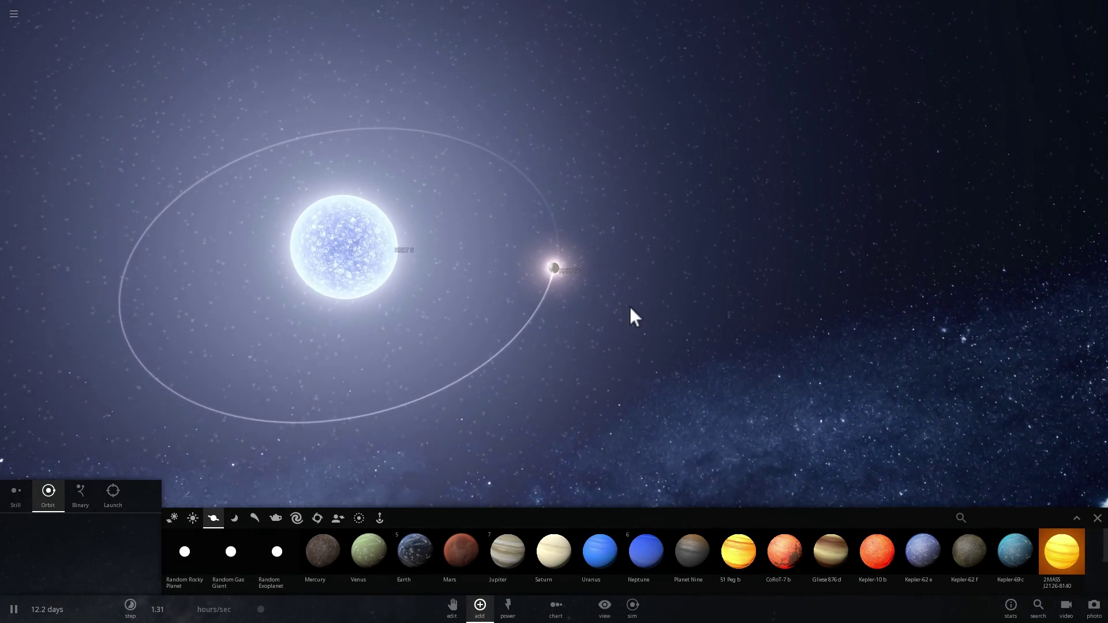
scroll(614, 308, "down", 5)
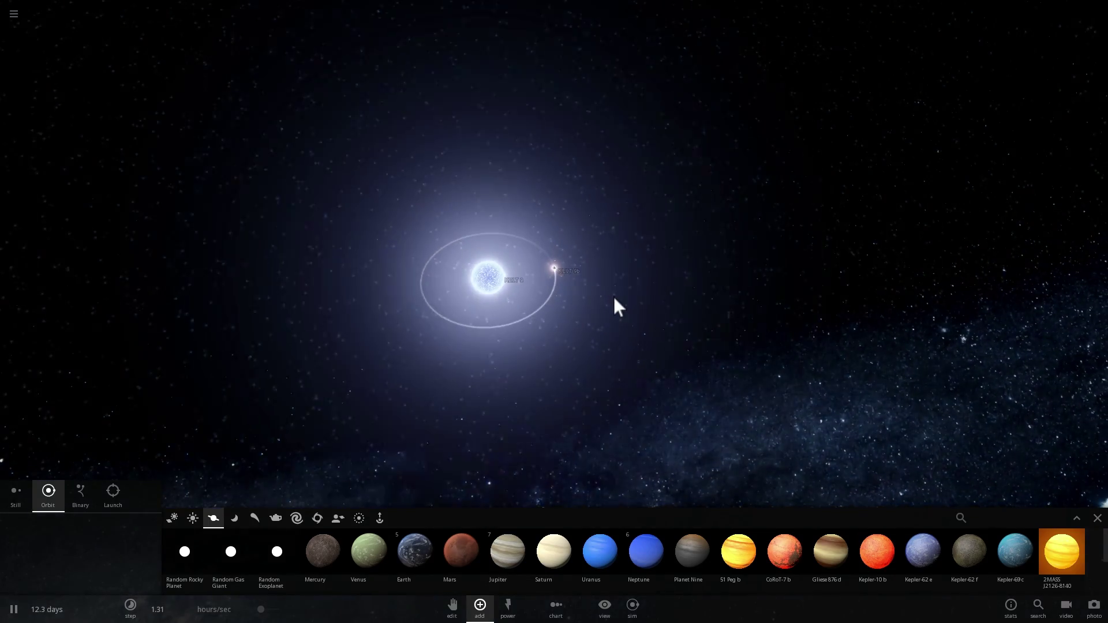
scroll(615, 297, "up", 8)
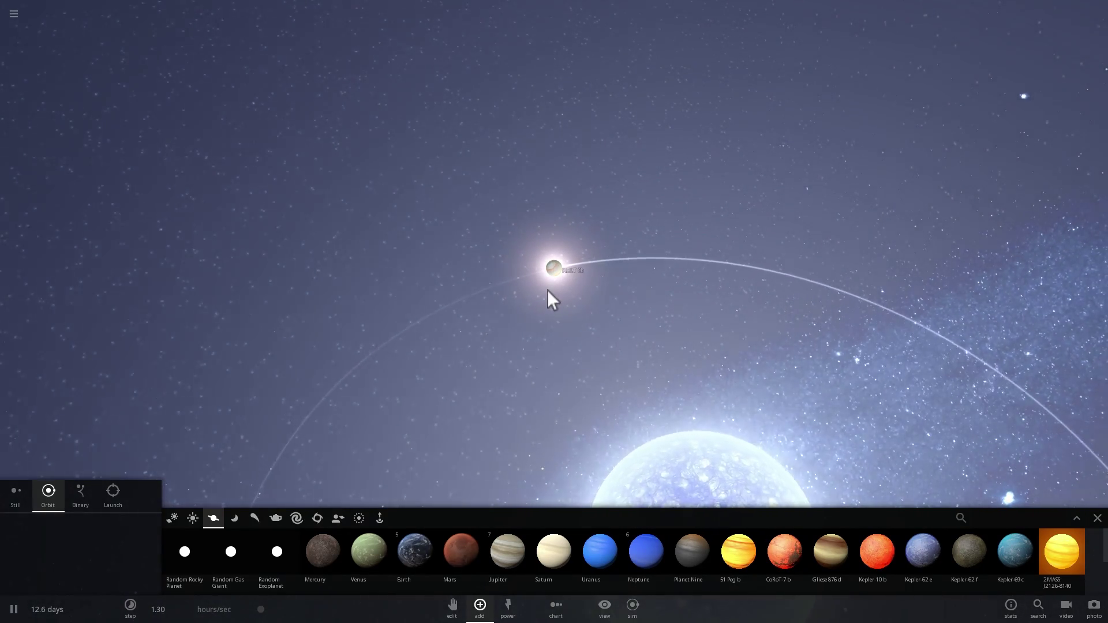
scroll(549, 294, "up", 10)
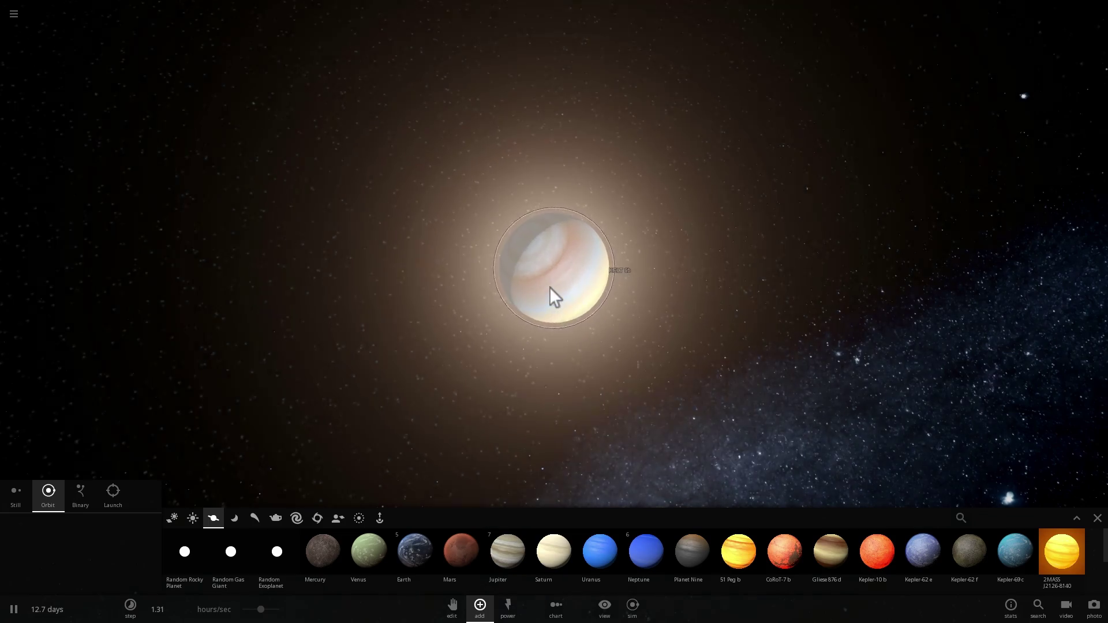
scroll(549, 286, "up", 3)
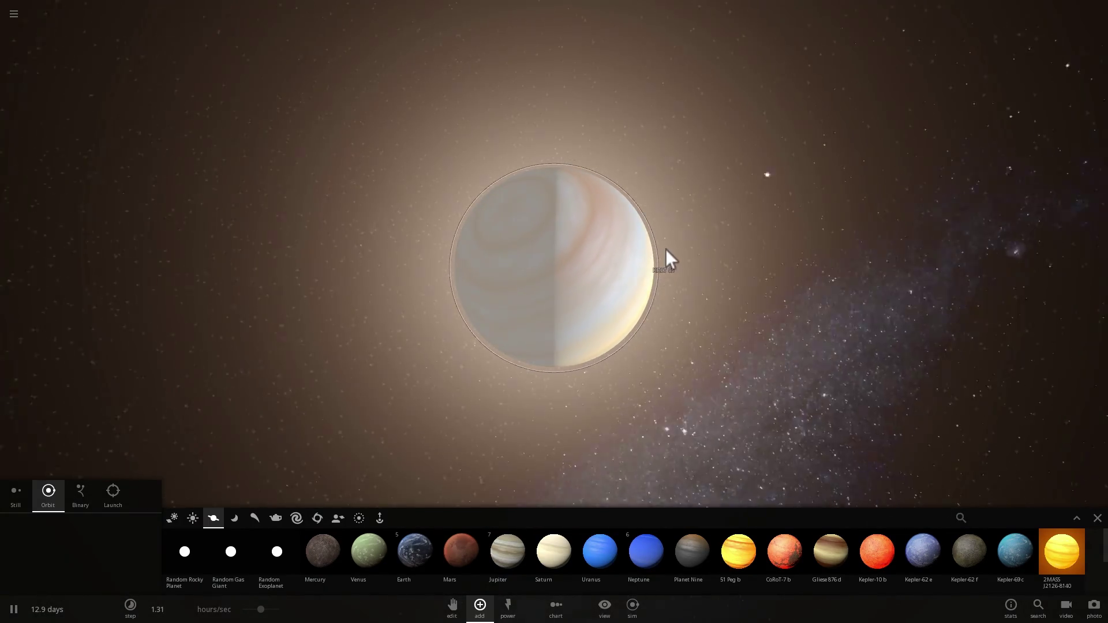
Step: Examine KELT 9b's day and night sides close up and its position relative to the star as it orbits
key("space")
key("space")
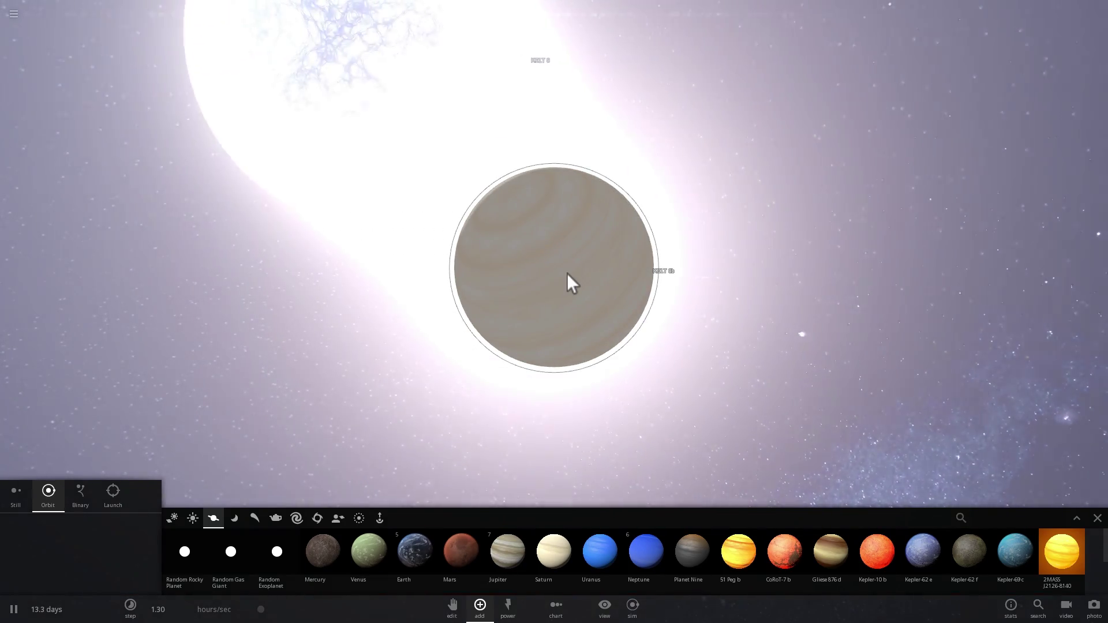
mouse_move(567, 272)
scroll(635, 258, "up", 5)
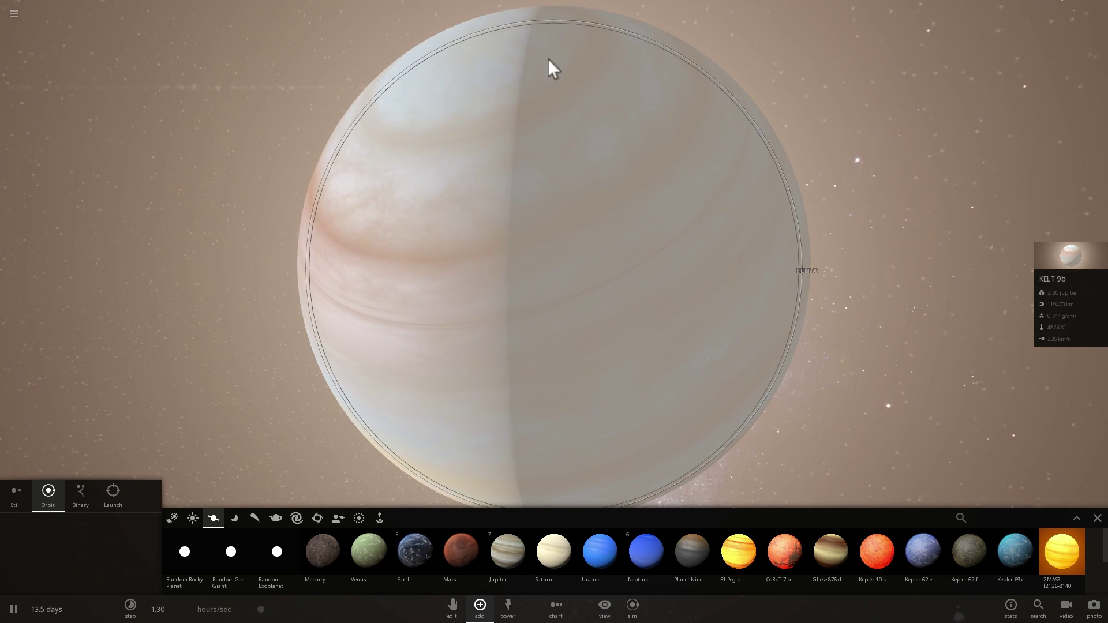
right_click_drag(548, 58, 786, 266)
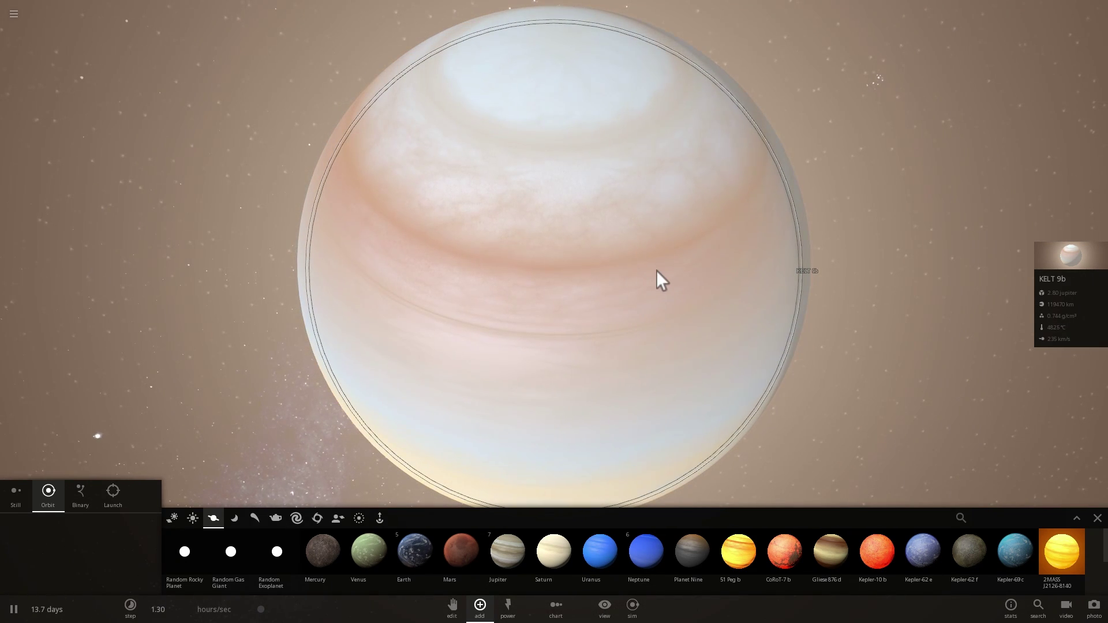
right_click_drag(474, 255, 541, 253)
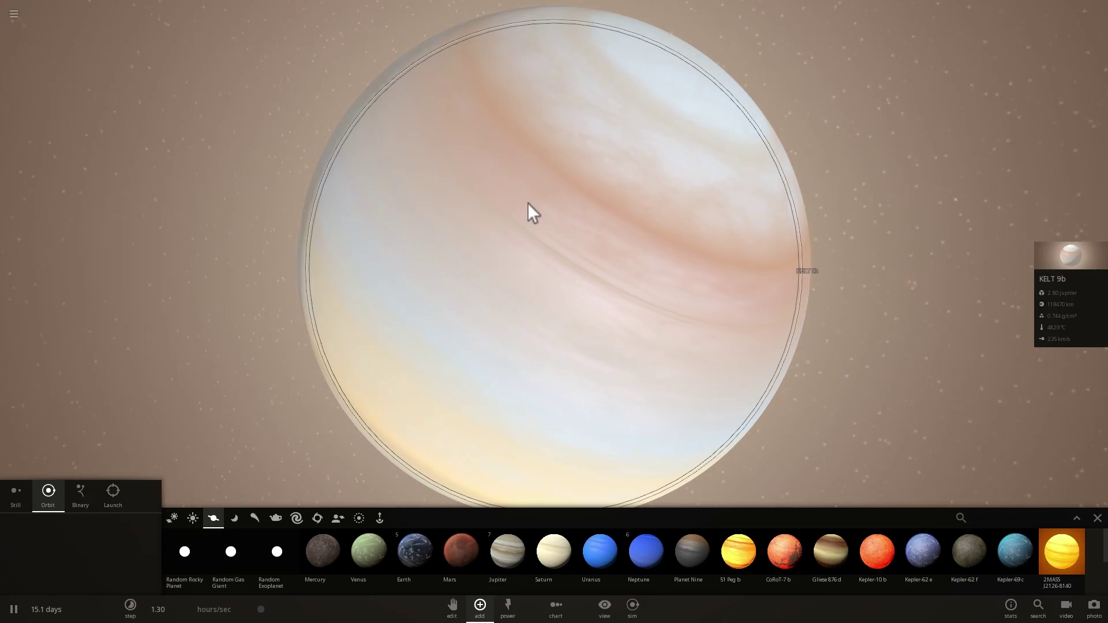
scroll(493, 212, "down", 3)
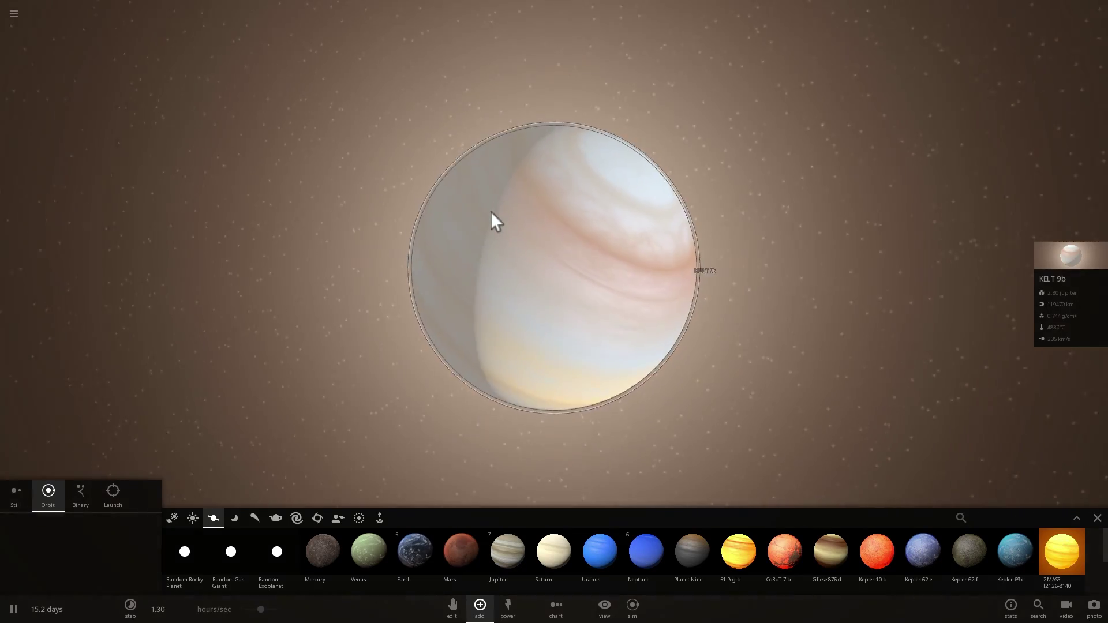
scroll(491, 212, "down", 1)
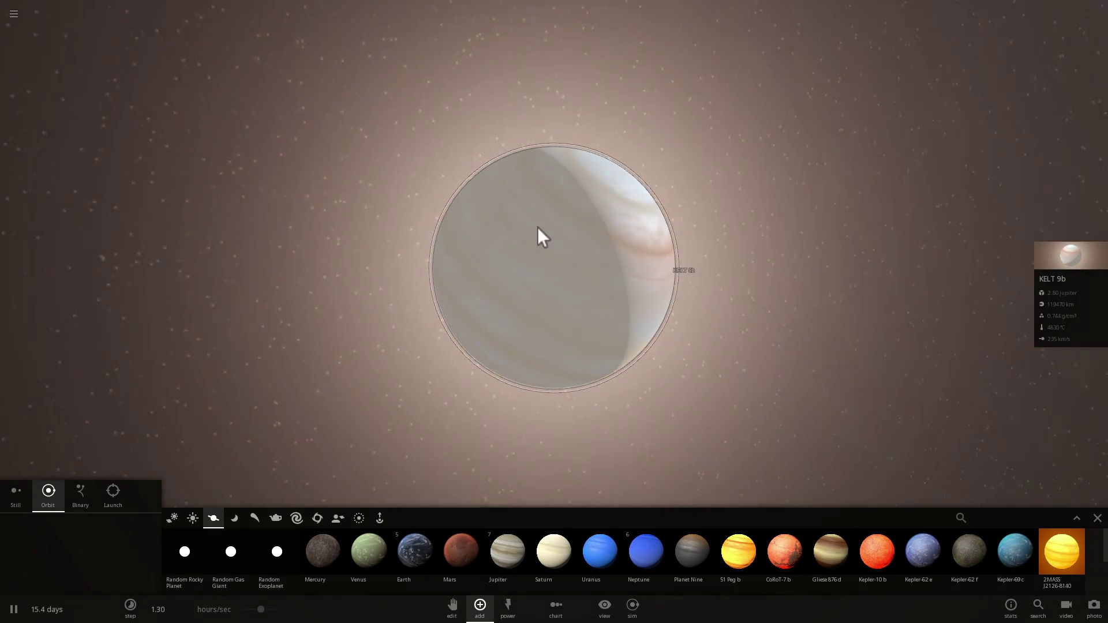
scroll(600, 242, "down", 2)
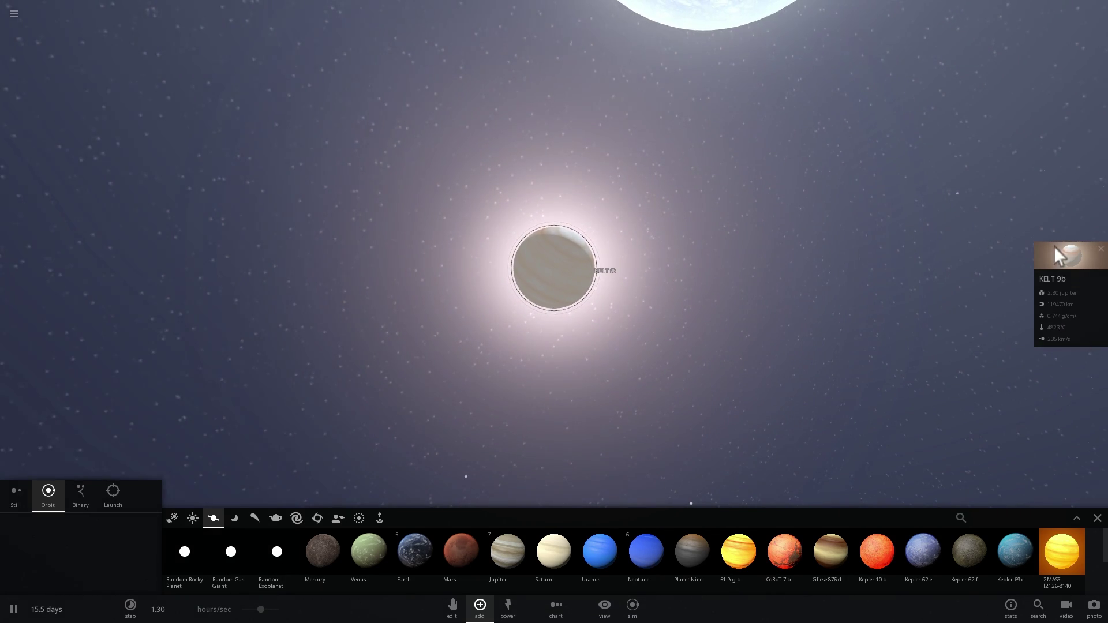
Step: Raise KELT 9b's iron share to 30.6% and afterwards its silicate share to 65.1%
left_click(1071, 254)
left_click(1014, 170)
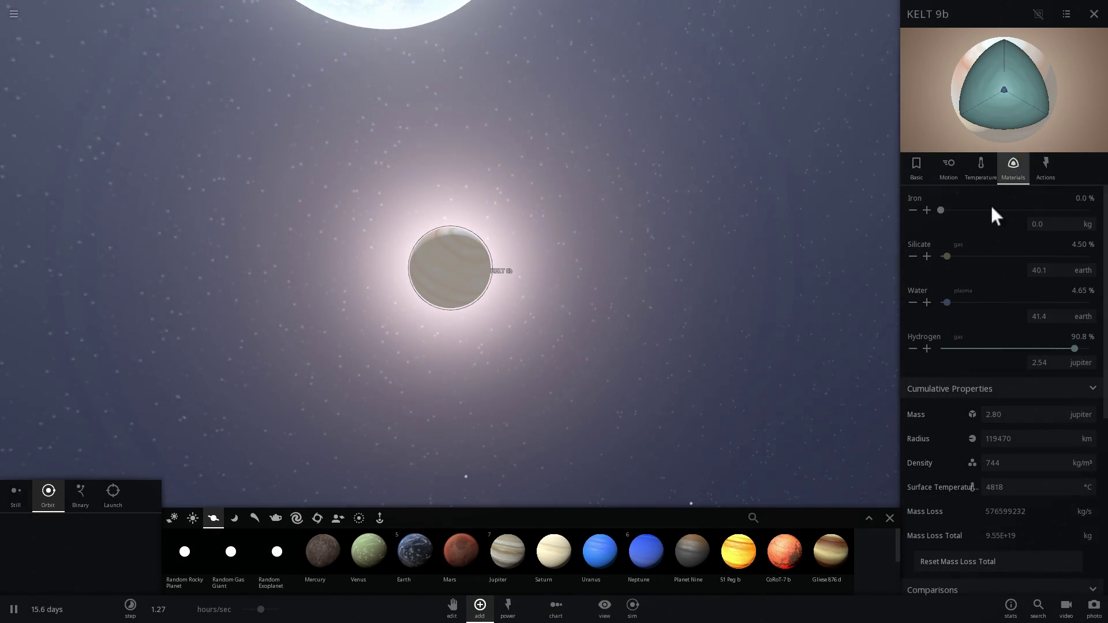
left_click_drag(947, 256, 1022, 256)
left_click(948, 210)
left_click_drag(947, 210, 986, 211)
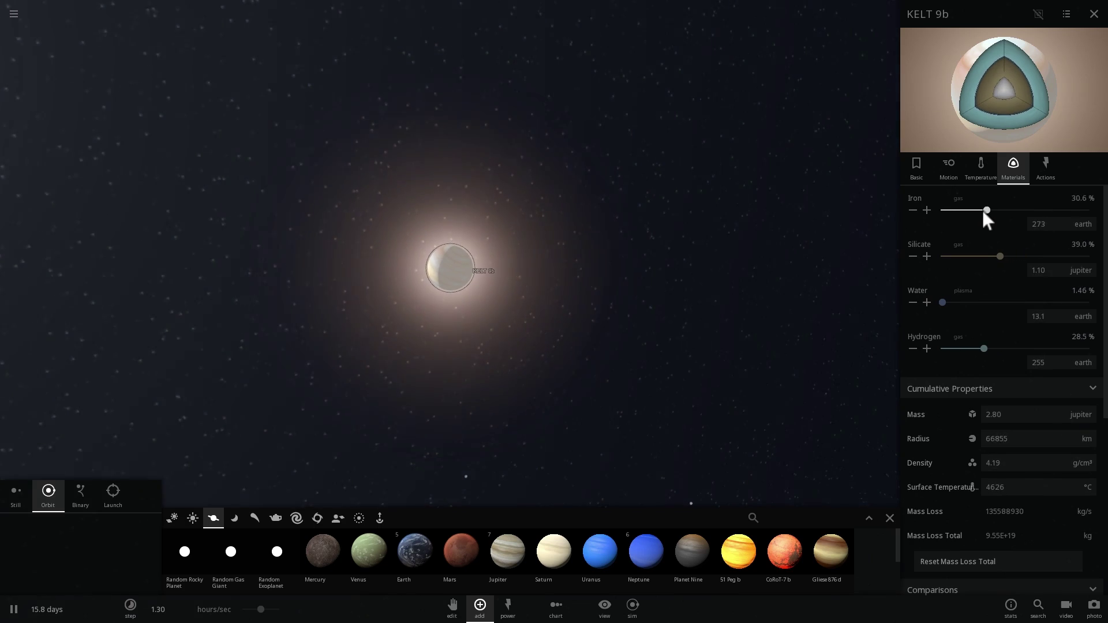
left_click_drag(993, 256, 1039, 257)
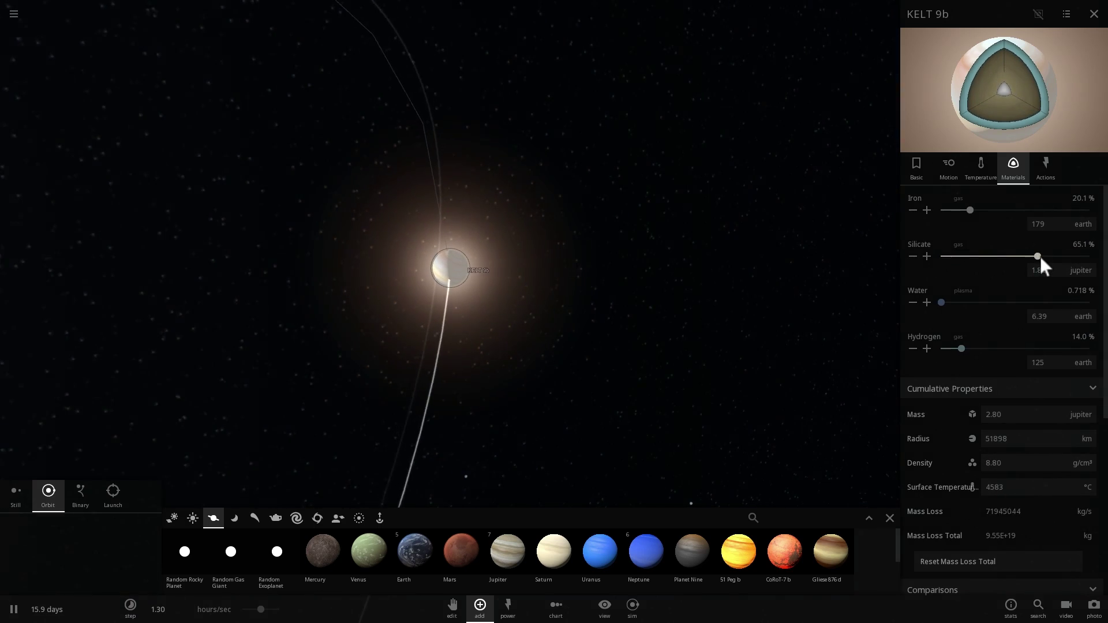
Step: Examine the denser KELT 9b close up and along its orbit, checking its temperature and basic properties
scroll(501, 303, "up", 8)
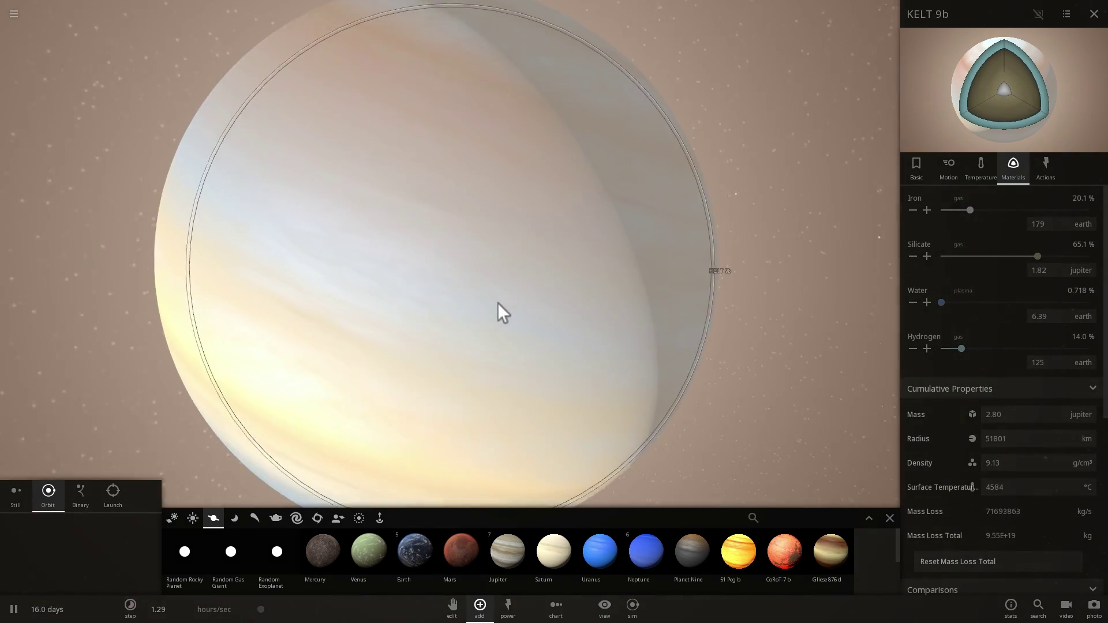
scroll(499, 302, "down", 2)
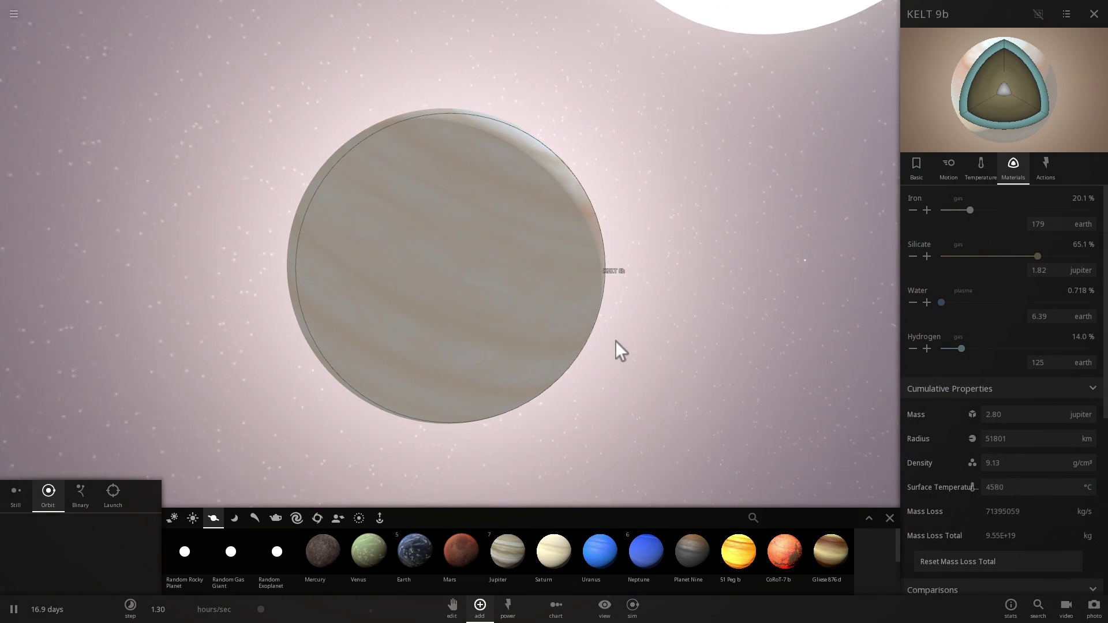
left_click(983, 168)
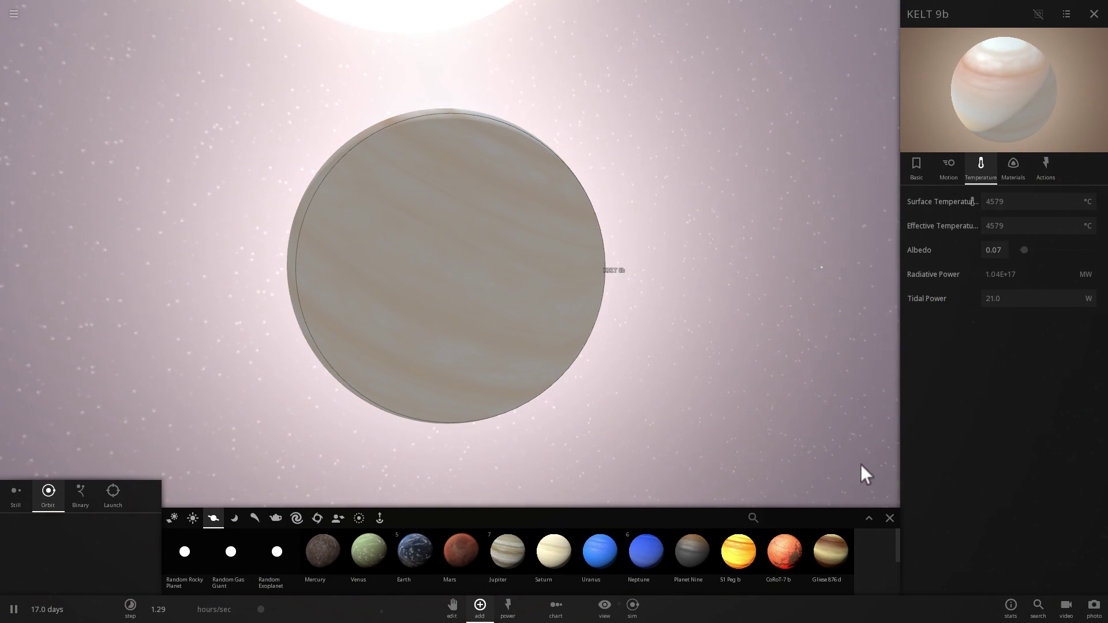
left_click(889, 518)
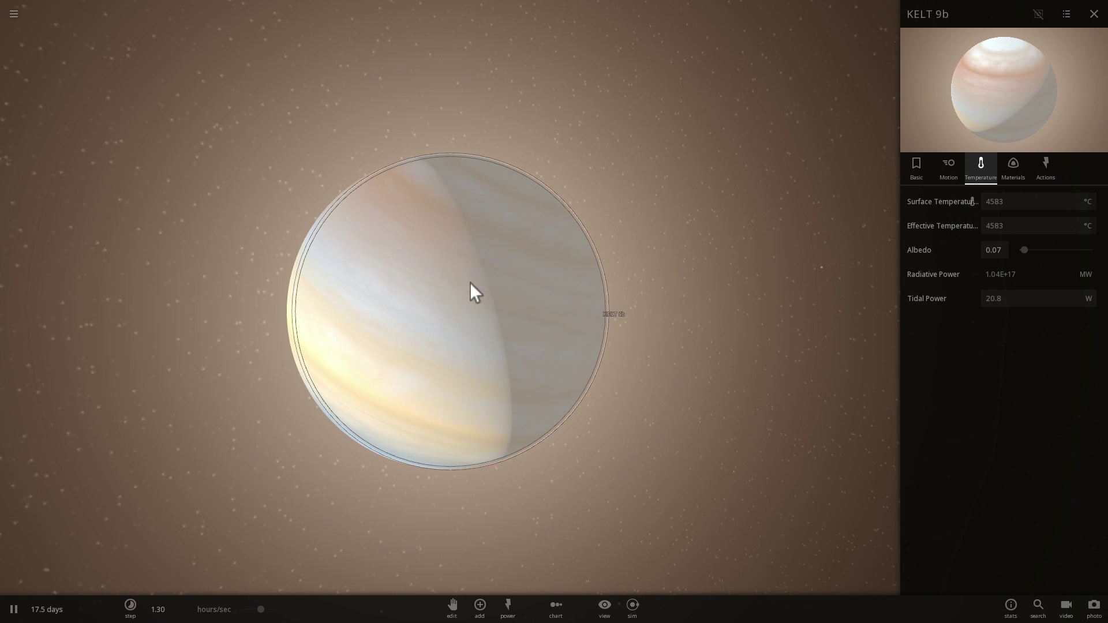
left_click(915, 168)
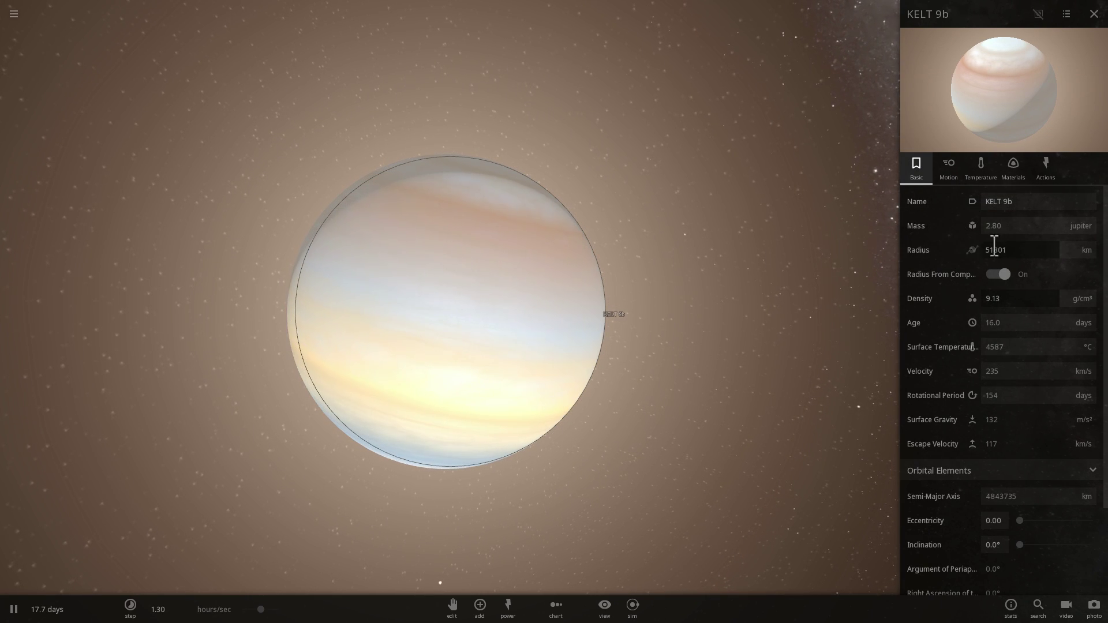
key("Return")
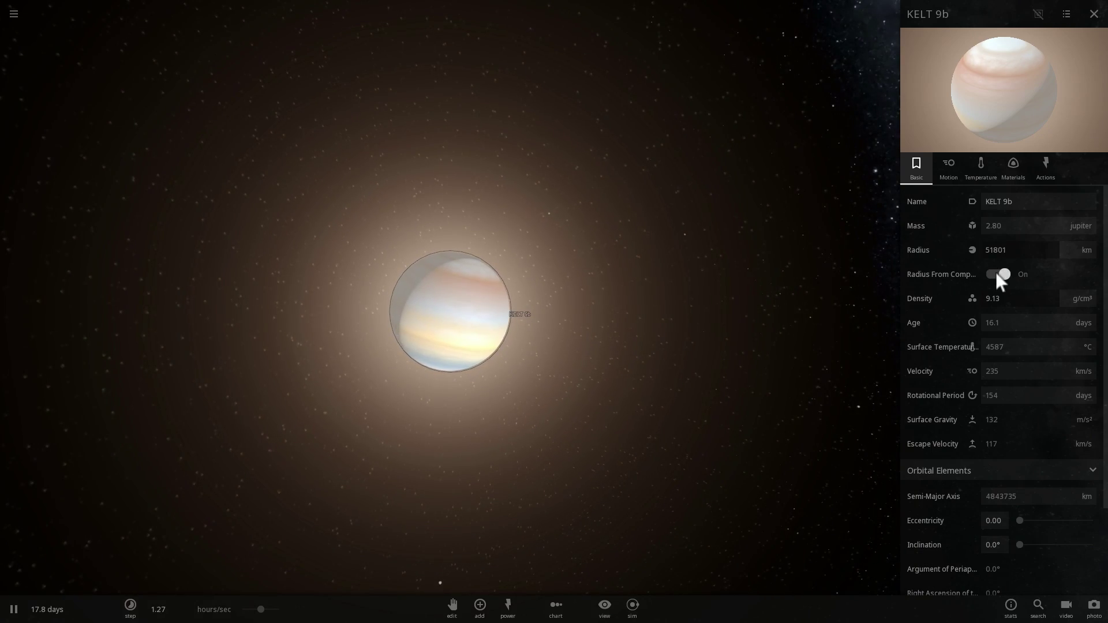
left_click(446, 316)
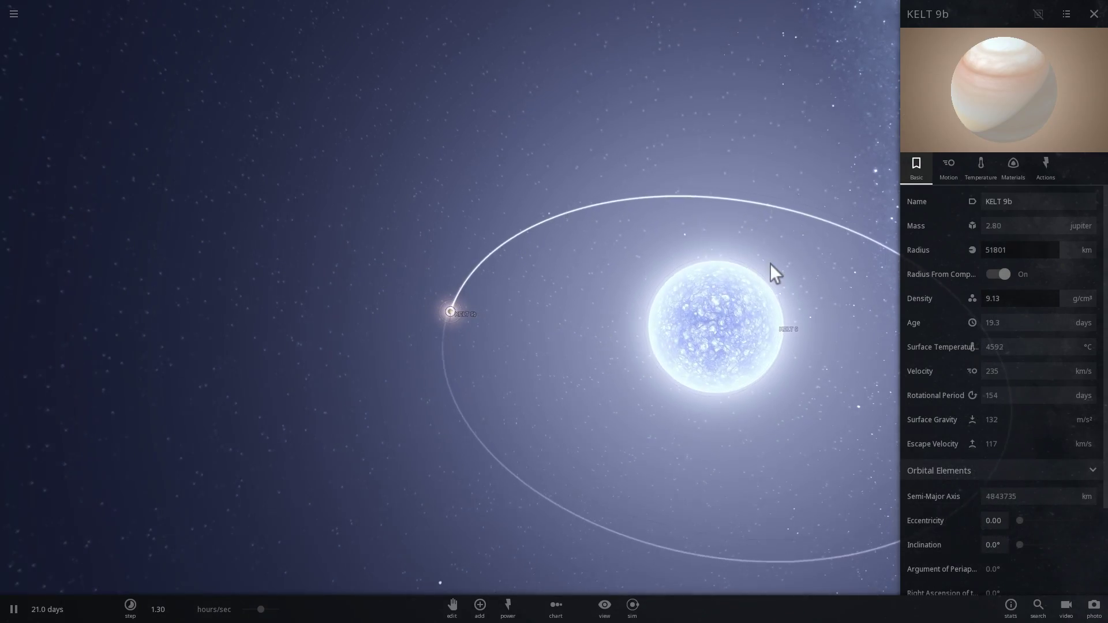
scroll(738, 274, "up", 2)
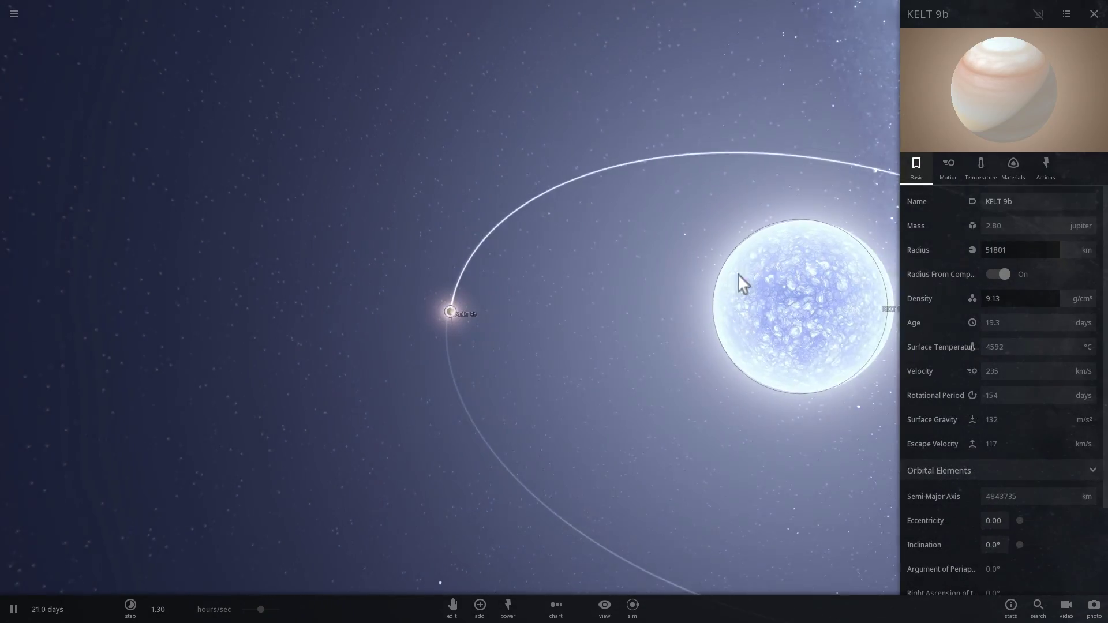
right_click_drag(639, 297, 642, 274)
scroll(580, 292, "up", 4)
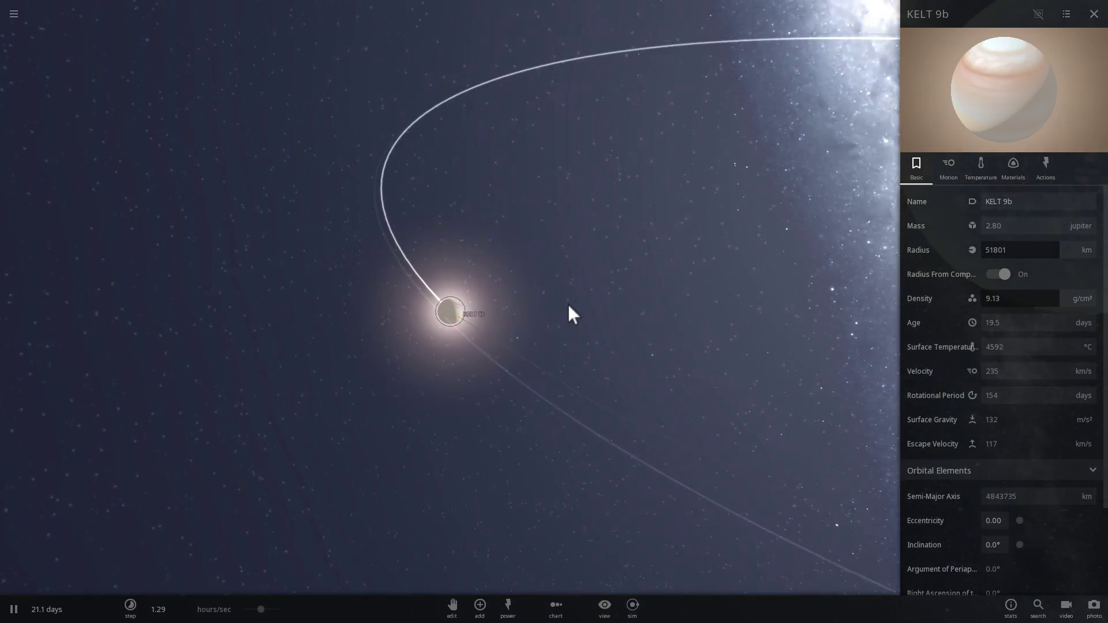
scroll(568, 304, "up", 4)
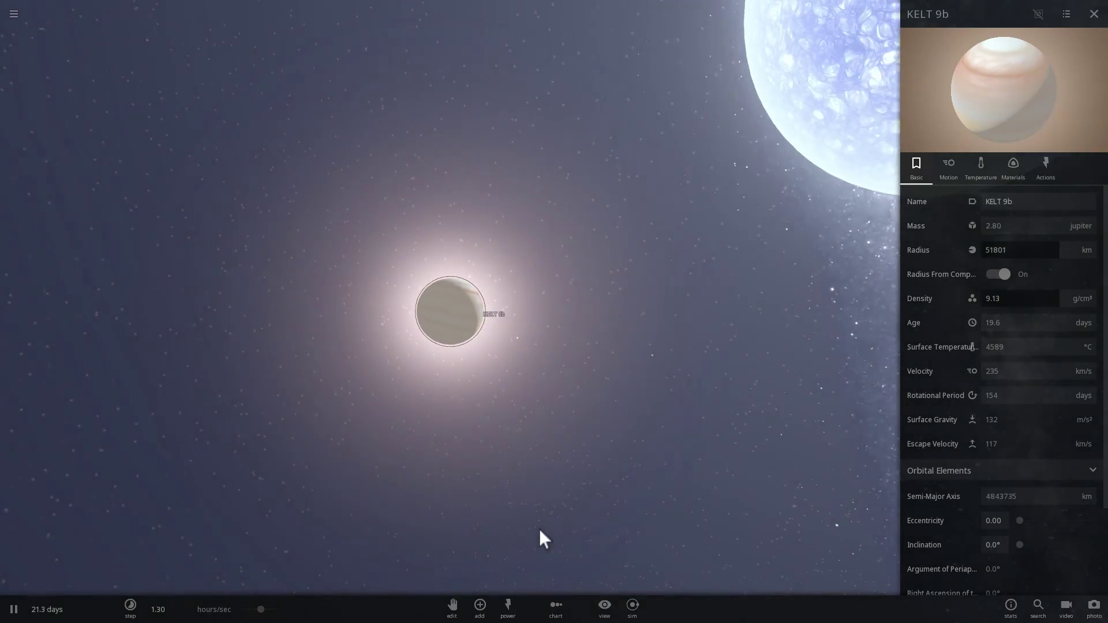
Step: Pause the simulation and place Earth in orbit around KELT 9 at about 4.8 million km, along KELT 9b's path
left_click(480, 606)
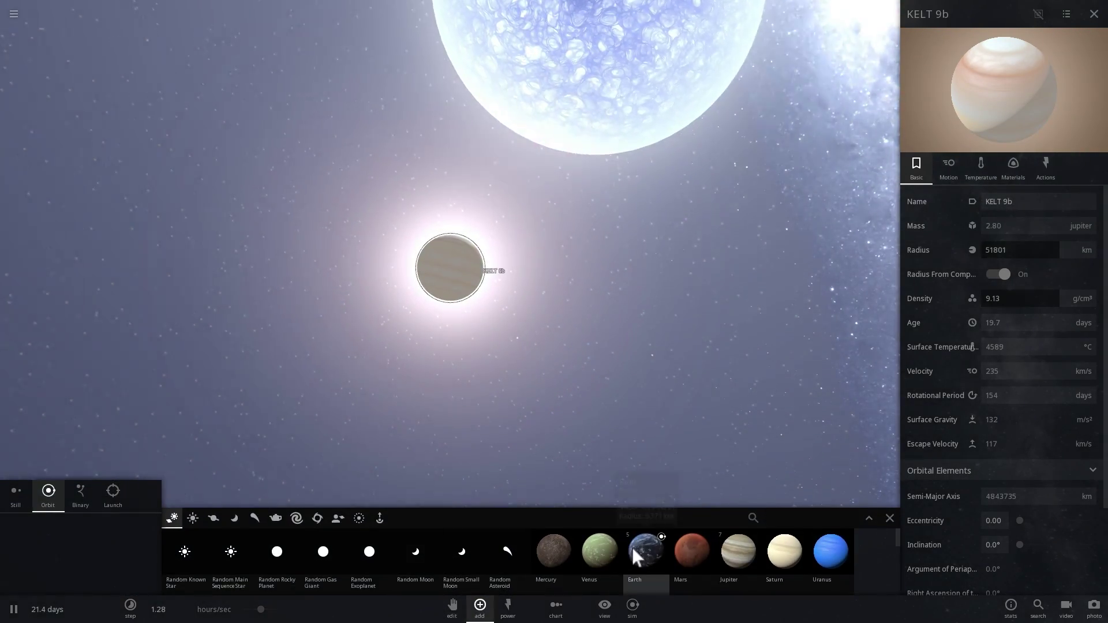
left_click(632, 553)
scroll(399, 369, "down", 4)
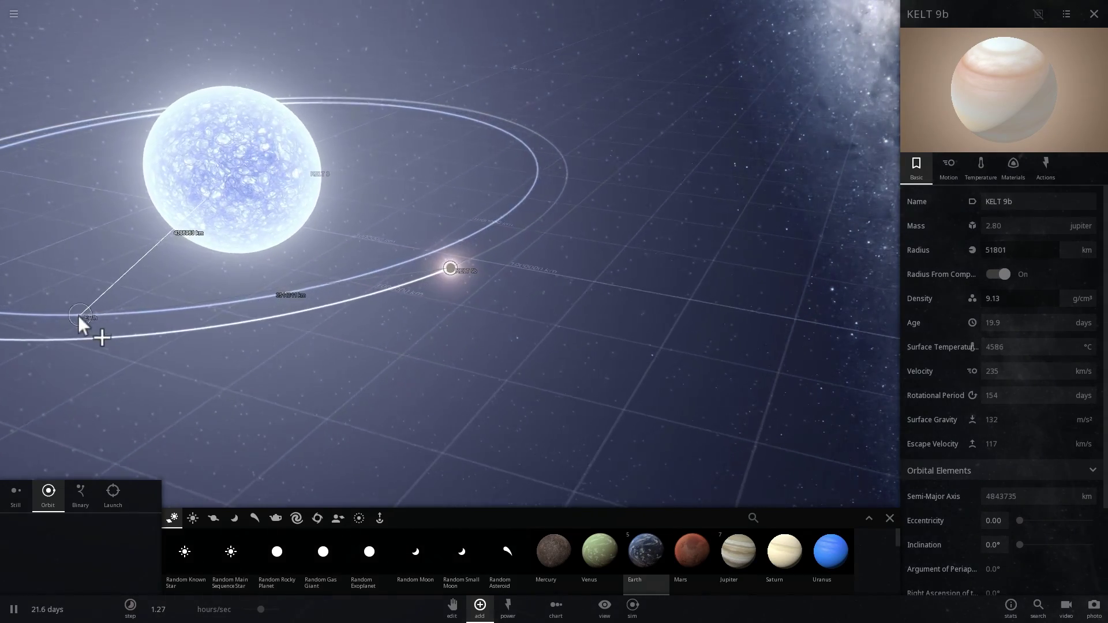
key("space")
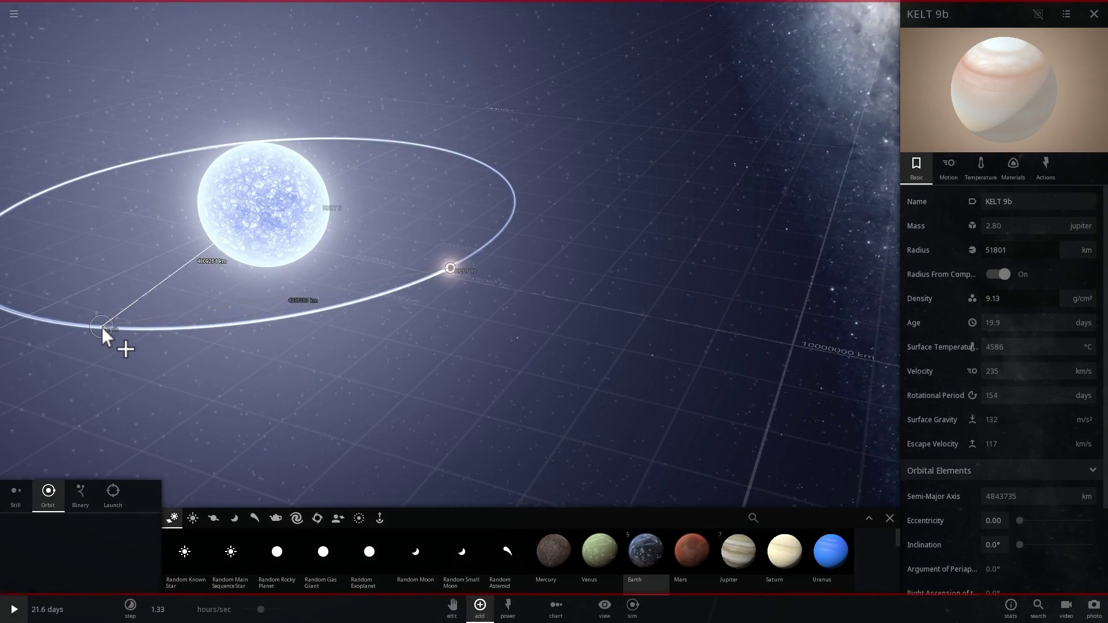
left_click(102, 327)
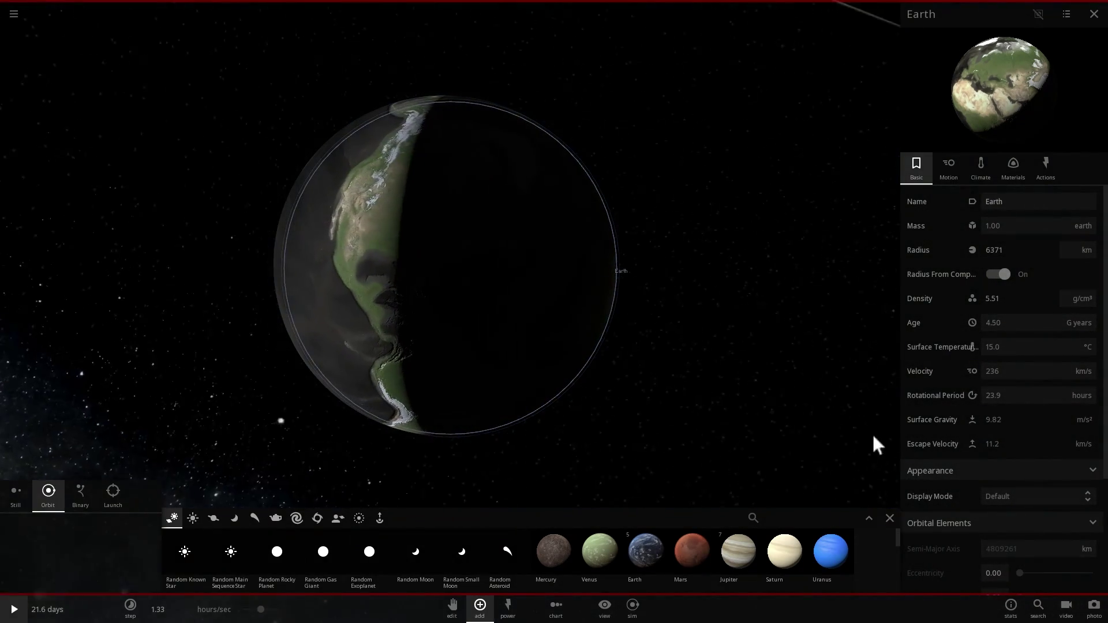
Step: Slow the simulation to about 39 minutes per second, run it, and show Earth's climate properties
left_click(890, 518)
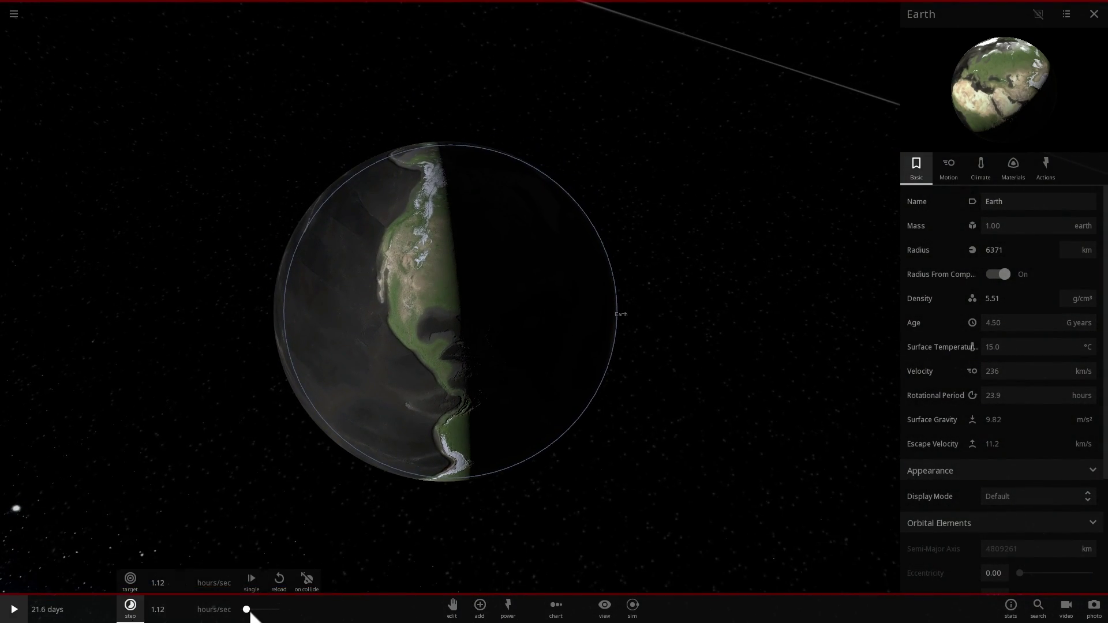
left_click(251, 611)
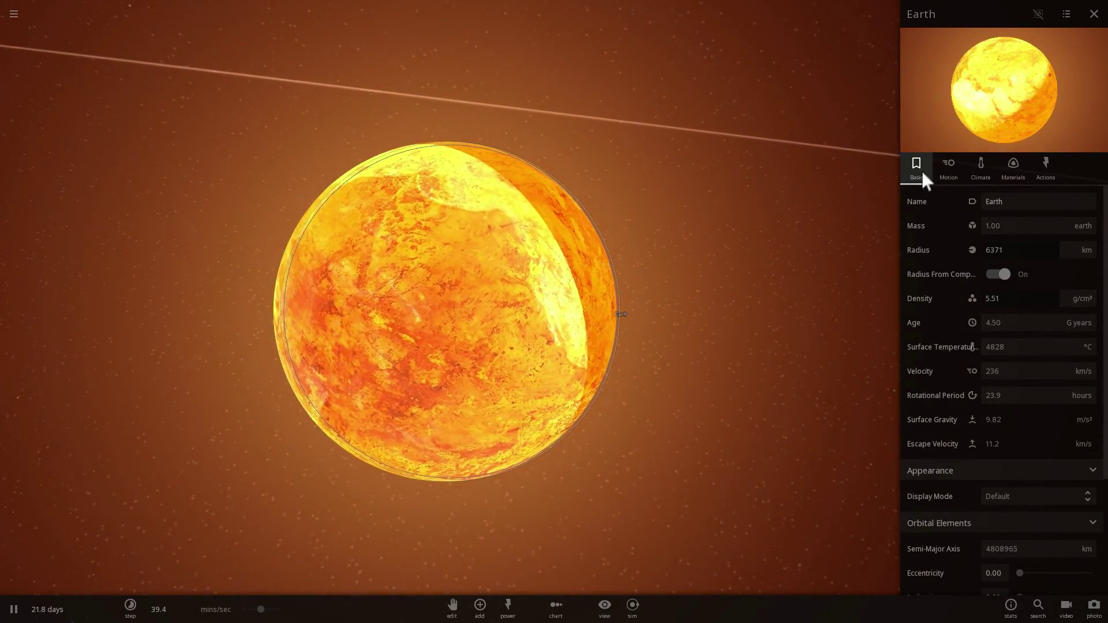
left_click(979, 168)
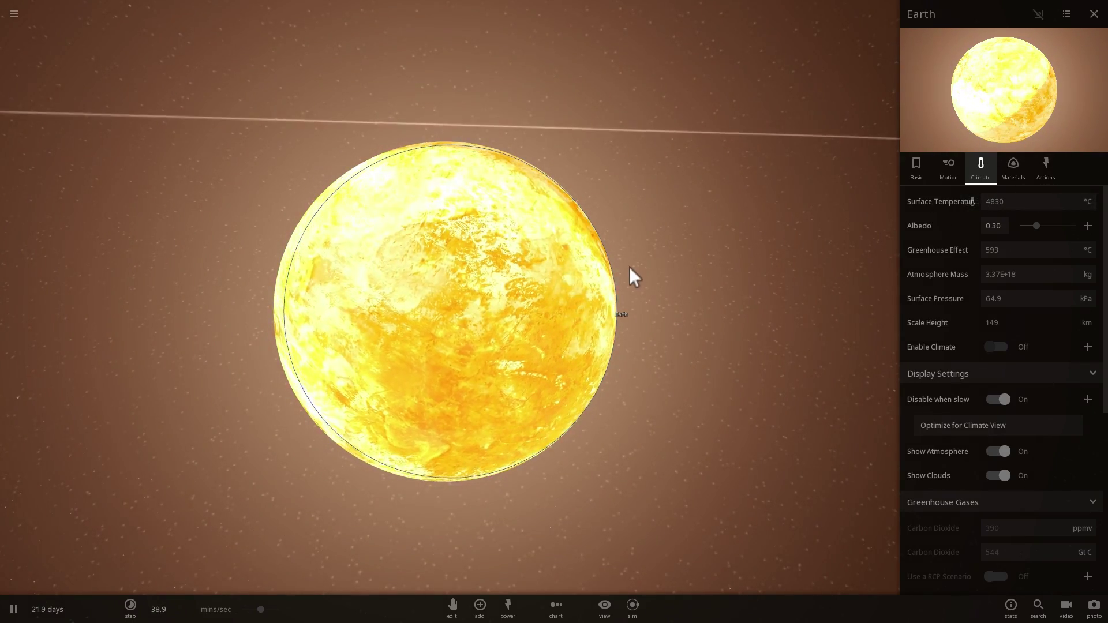
Step: Examine Earth's heated surface from several angles and compare its orbit with KELT 9b's around the star
left_click_drag(576, 266, 292, 261)
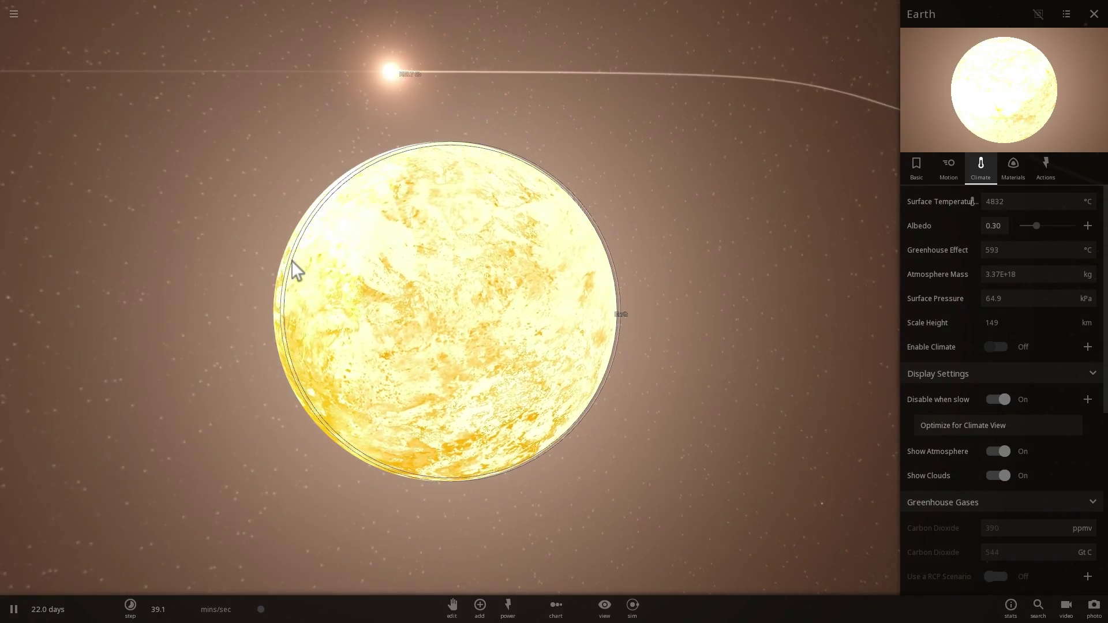
left_click_drag(487, 205, 404, 202)
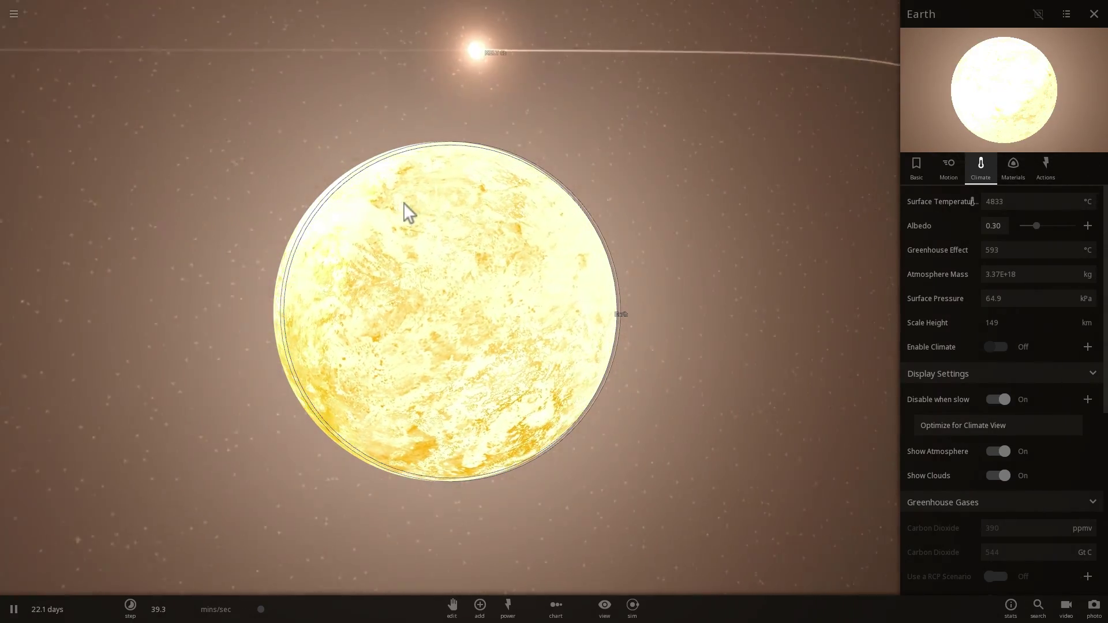
scroll(439, 223, "down", 3)
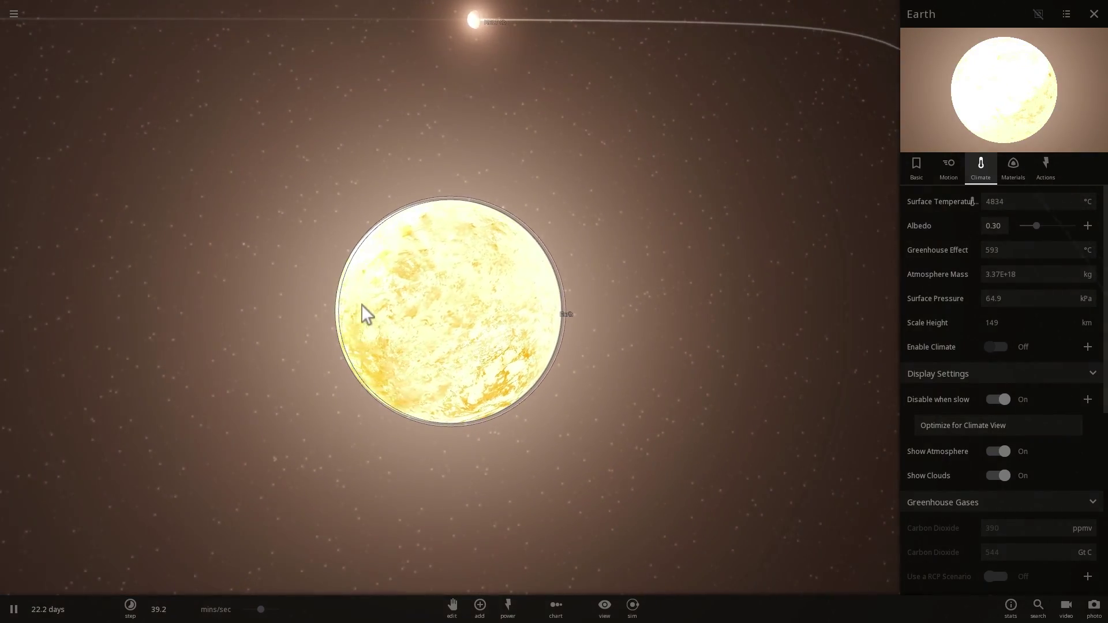
left_click_drag(436, 258, 364, 267)
scroll(363, 267, "down", 3)
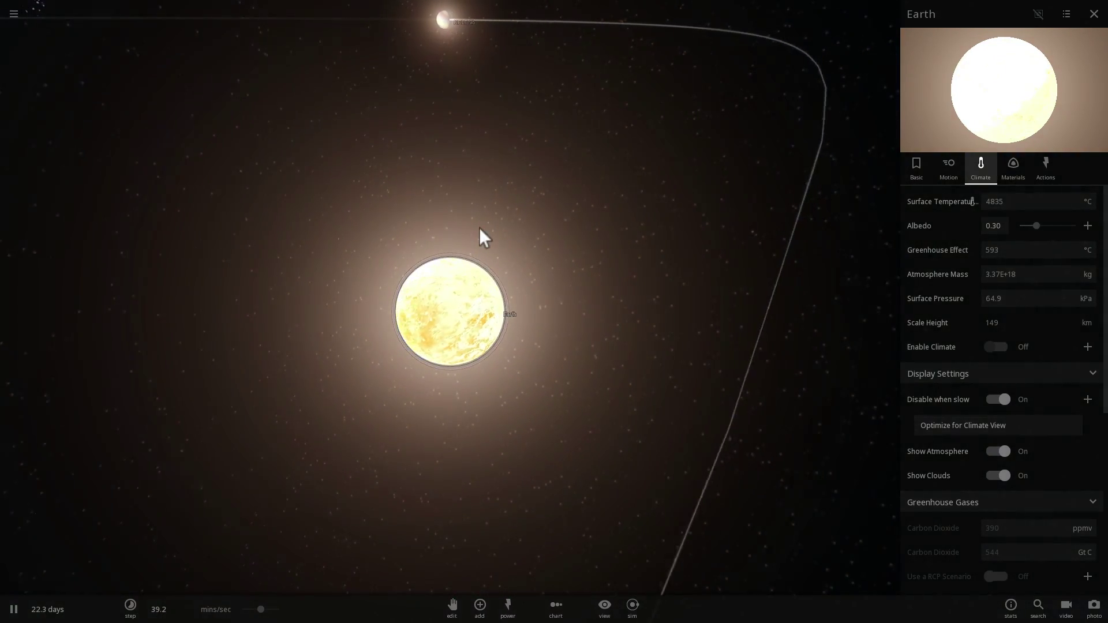
scroll(462, 303, "up", 3)
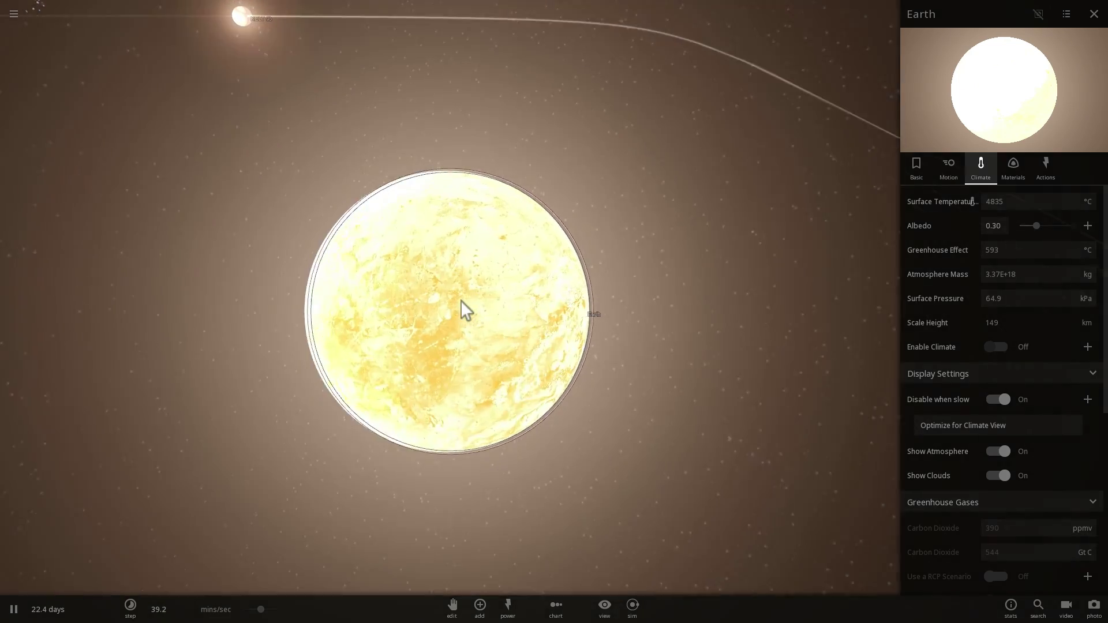
scroll(460, 300, "up", 1)
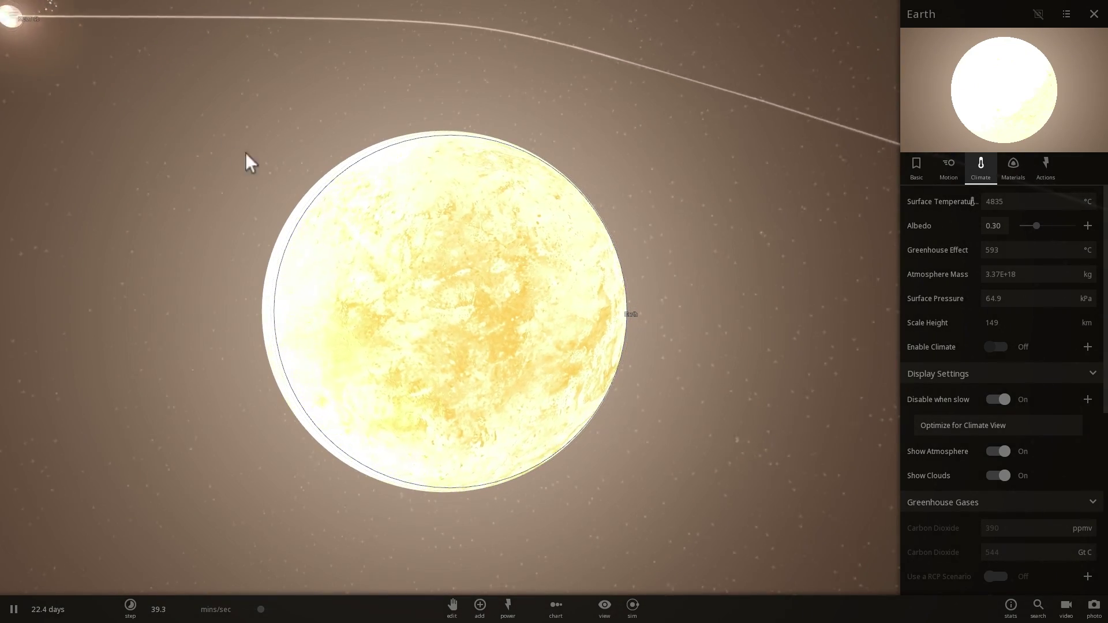
left_click_drag(244, 152, 191, 146)
left_click_drag(337, 136, 317, 133)
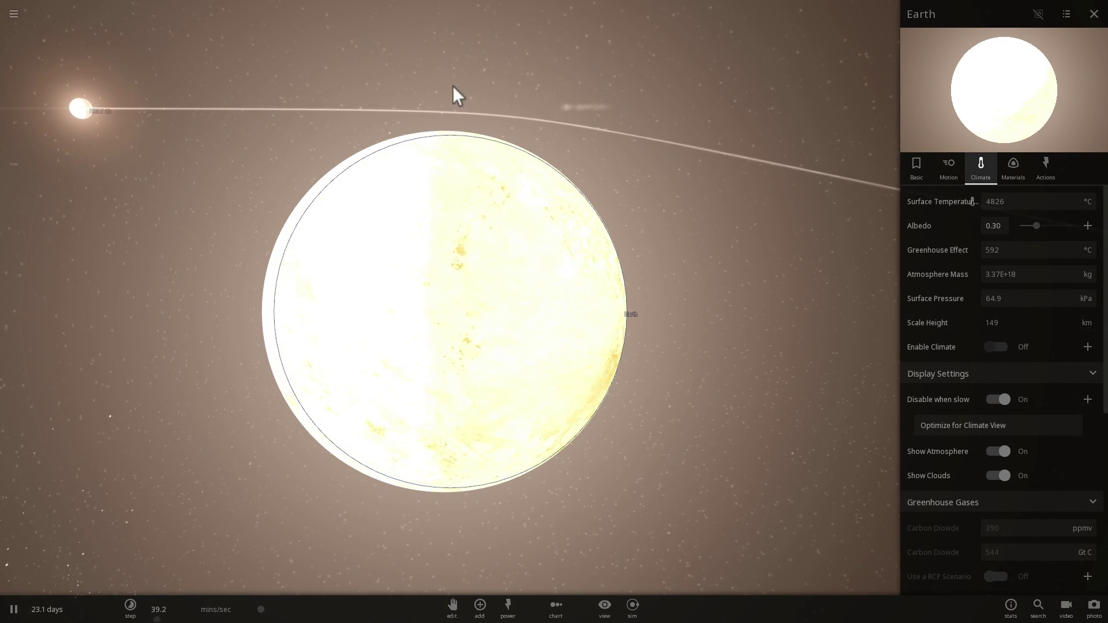
left_click_drag(453, 86, 300, 108)
scroll(300, 108, "down", 5)
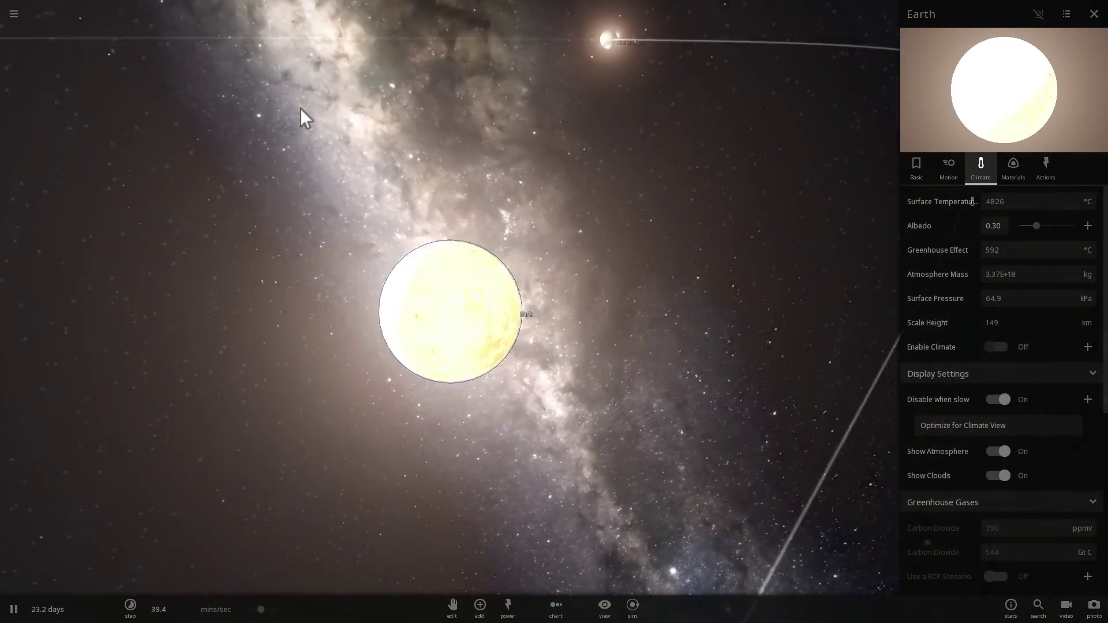
scroll(294, 109, "down", 12)
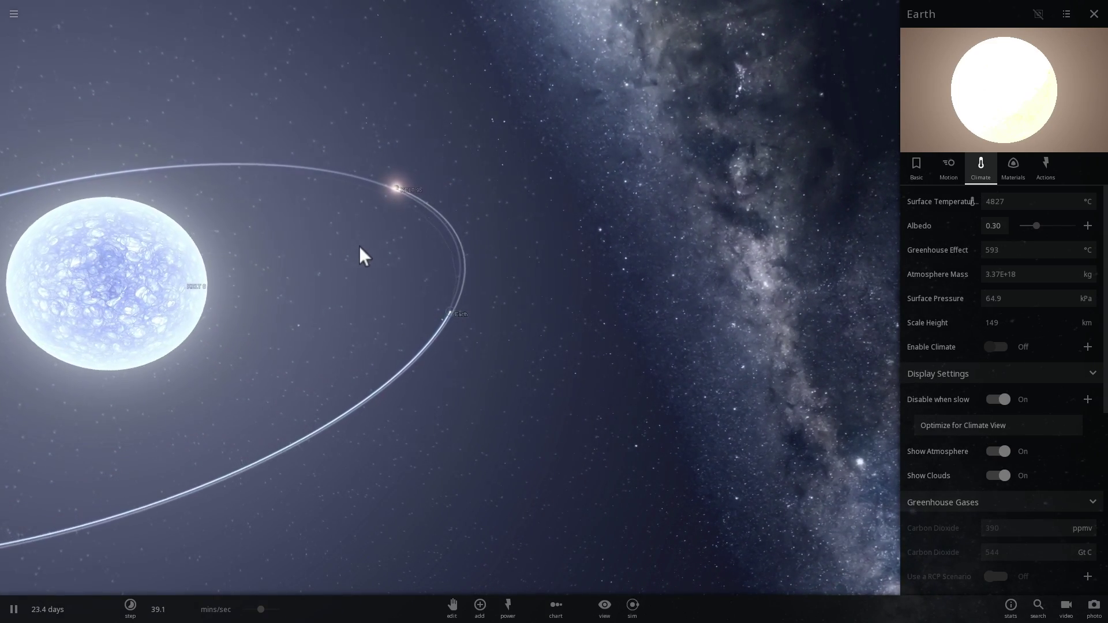
left_click_drag(354, 217, 258, 224)
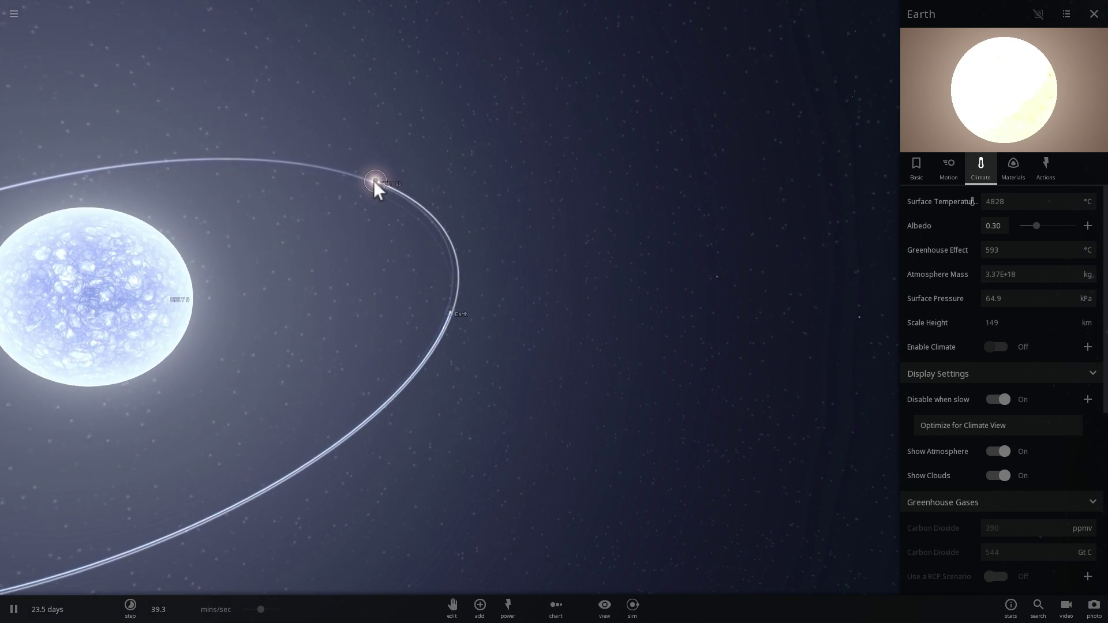
Step: Focus on KELT 9b and shrink its orbit to a semi-major axis of about 3.8 million km
double_click(373, 182)
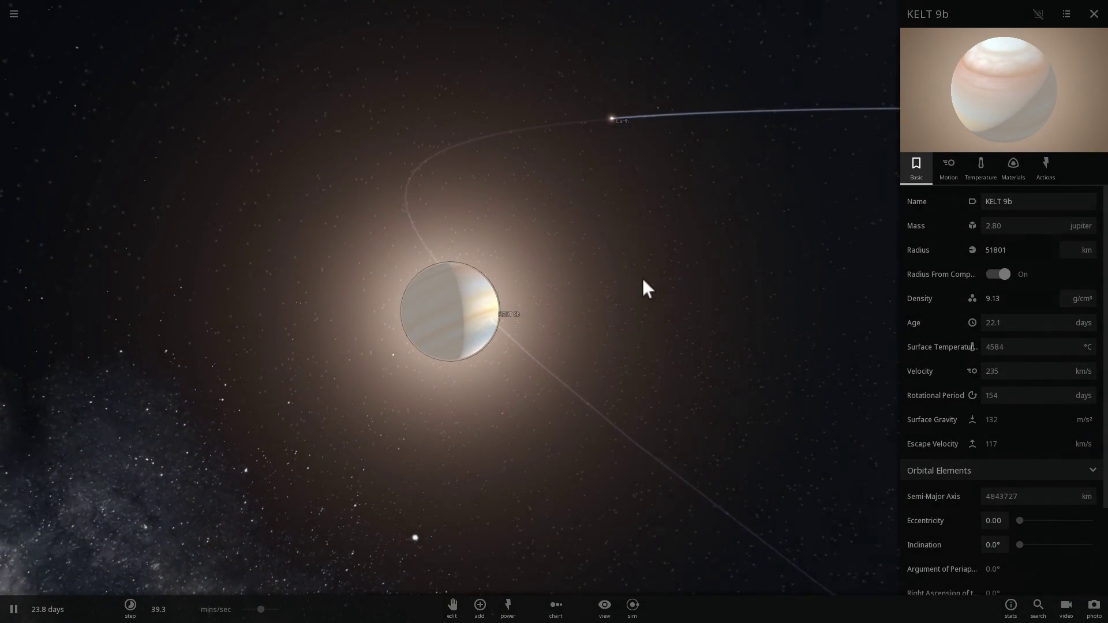
left_click_drag(522, 344, 463, 327)
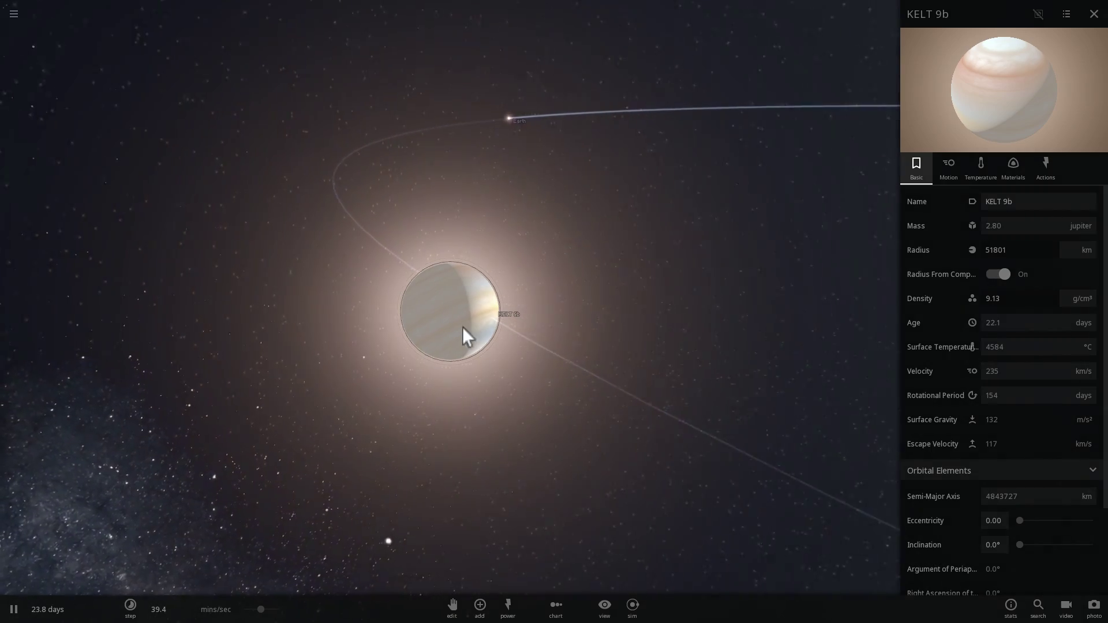
left_click(958, 162)
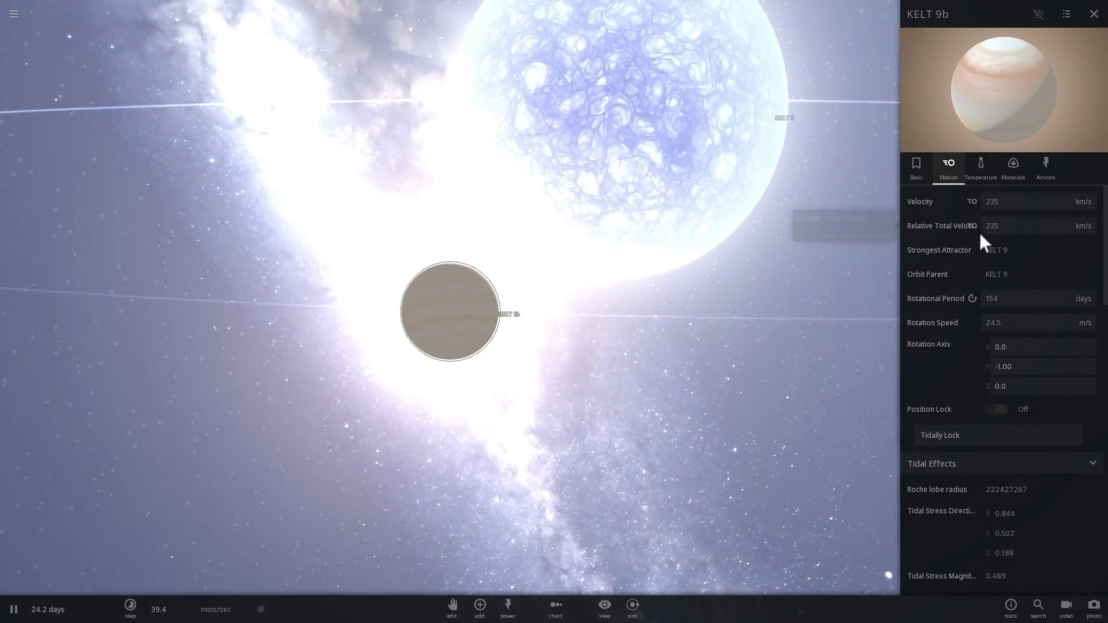
left_click(921, 177)
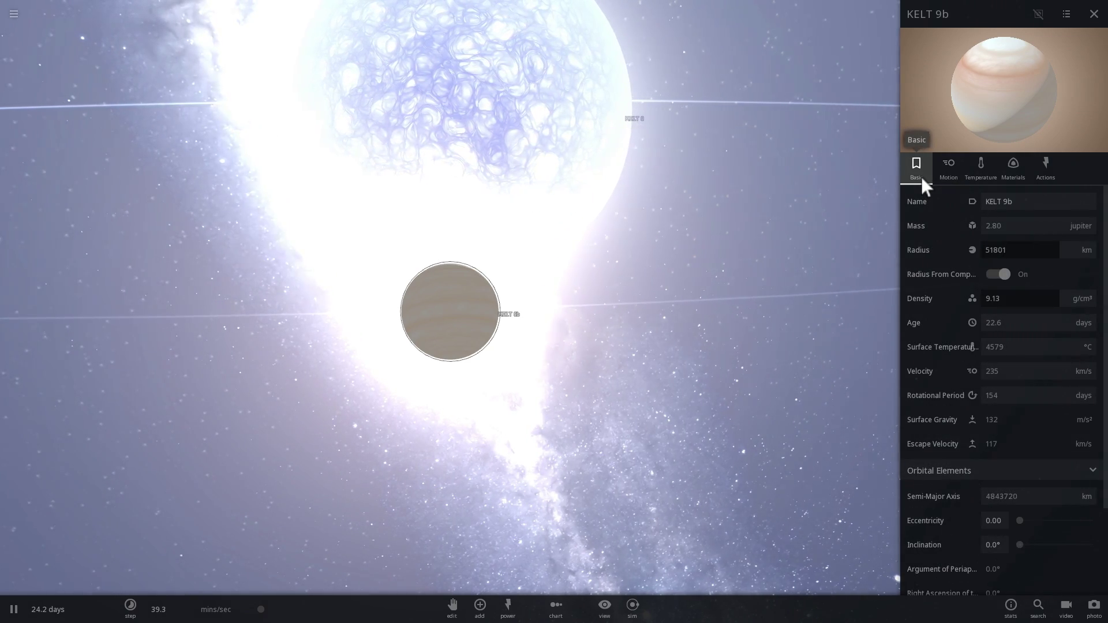
scroll(1017, 365, "down", 3)
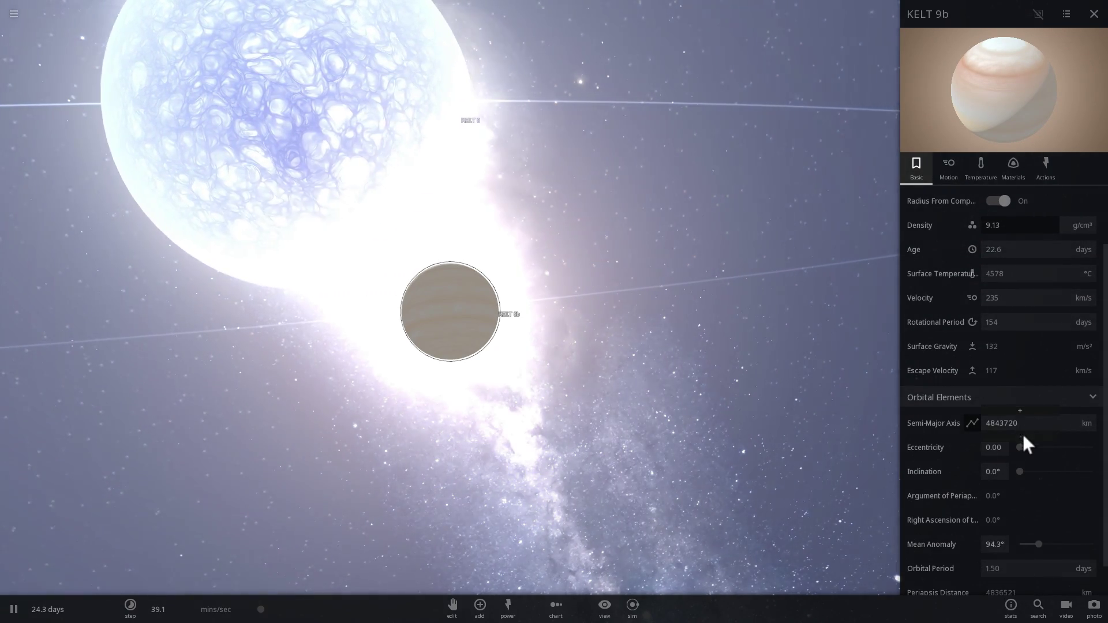
left_click(1022, 439)
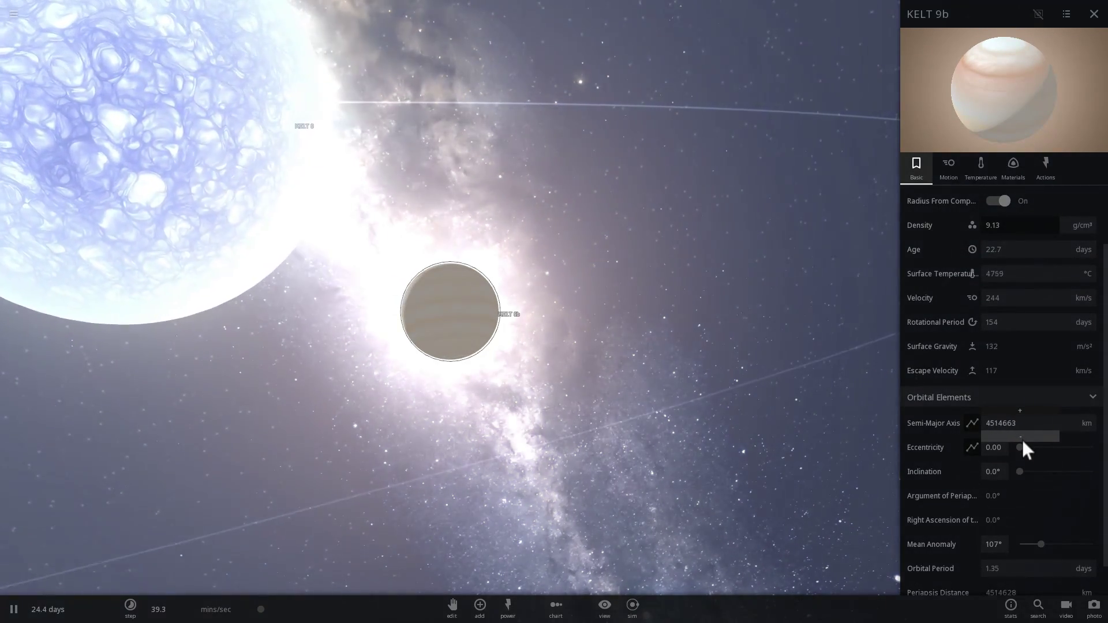
left_click(1022, 439)
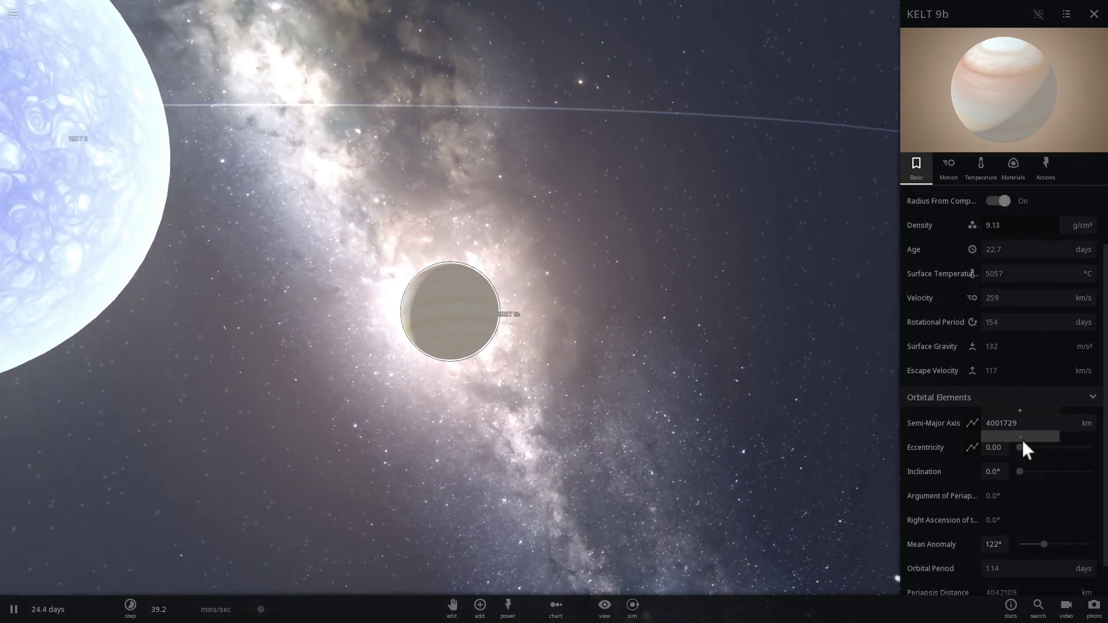
left_click(1021, 439)
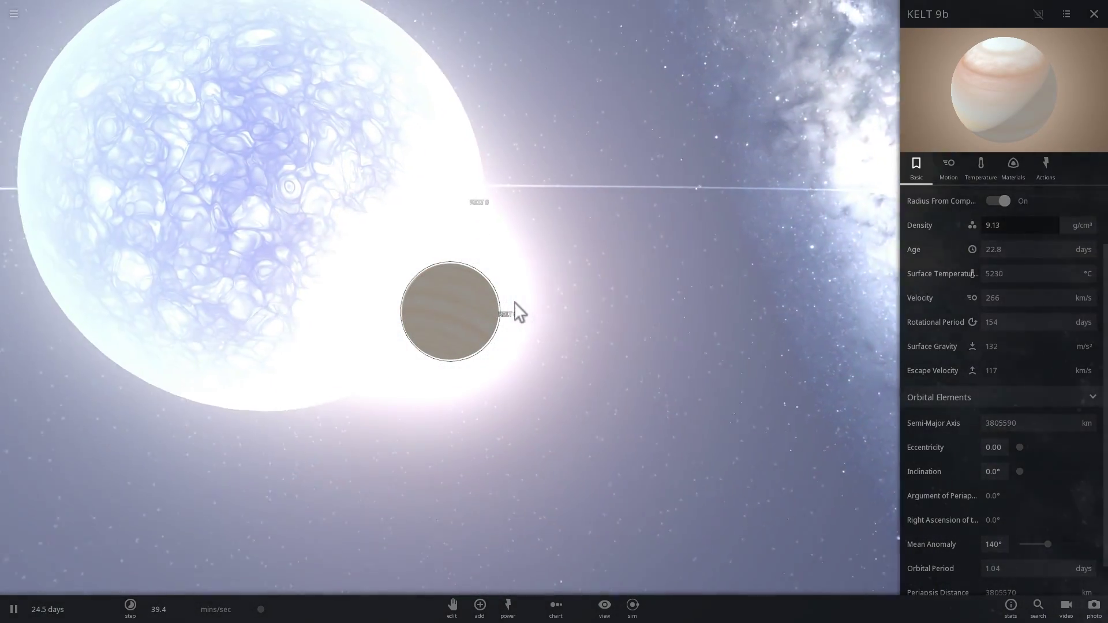
Step: Reduce KELT 9b's semi-major axis to about 3.3 million km and display its temperature properties
mouse_move(1020, 426)
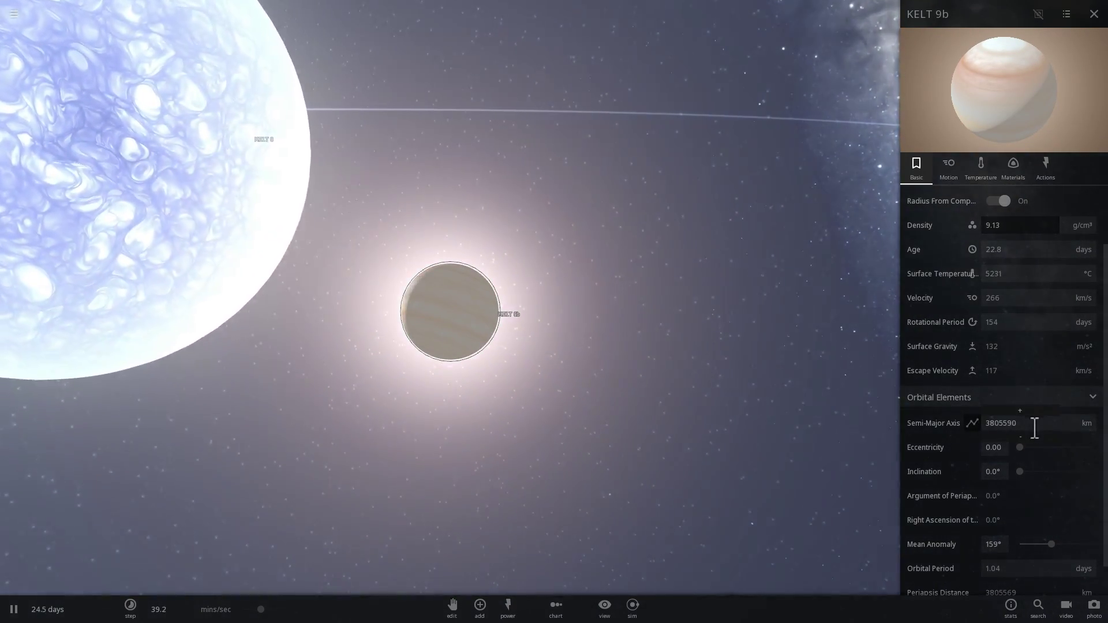
left_click(1039, 439)
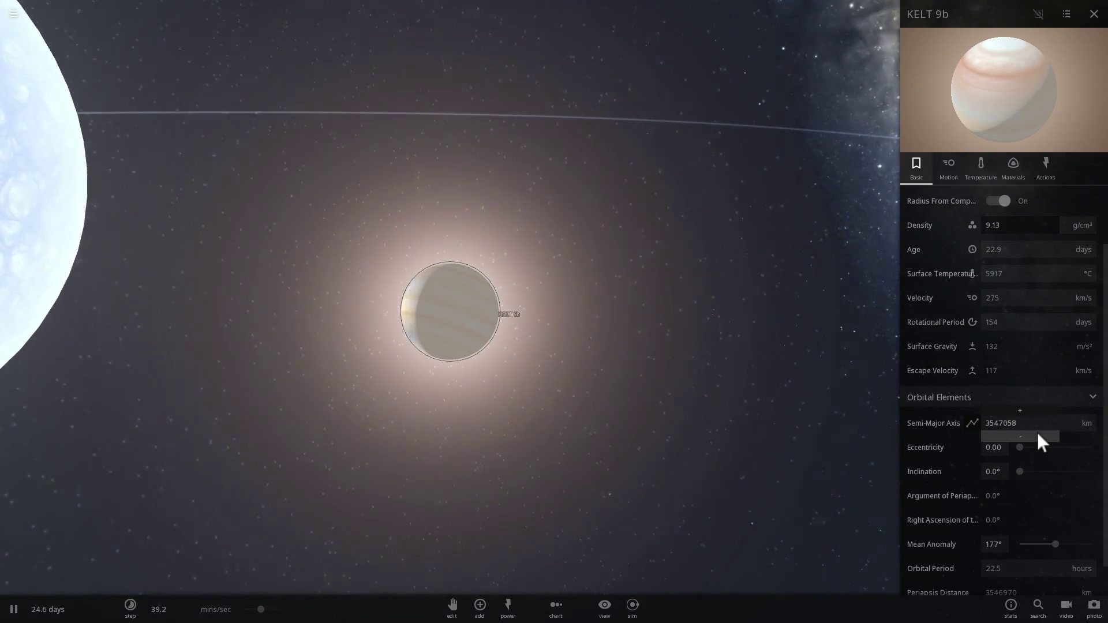
left_click(1038, 434)
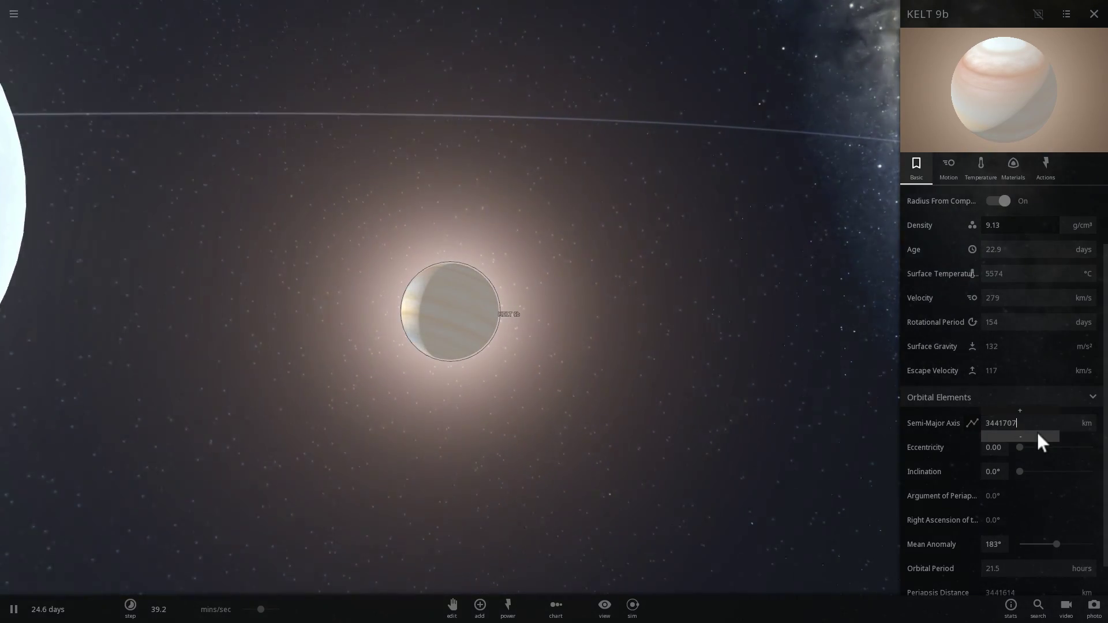
left_click(979, 168)
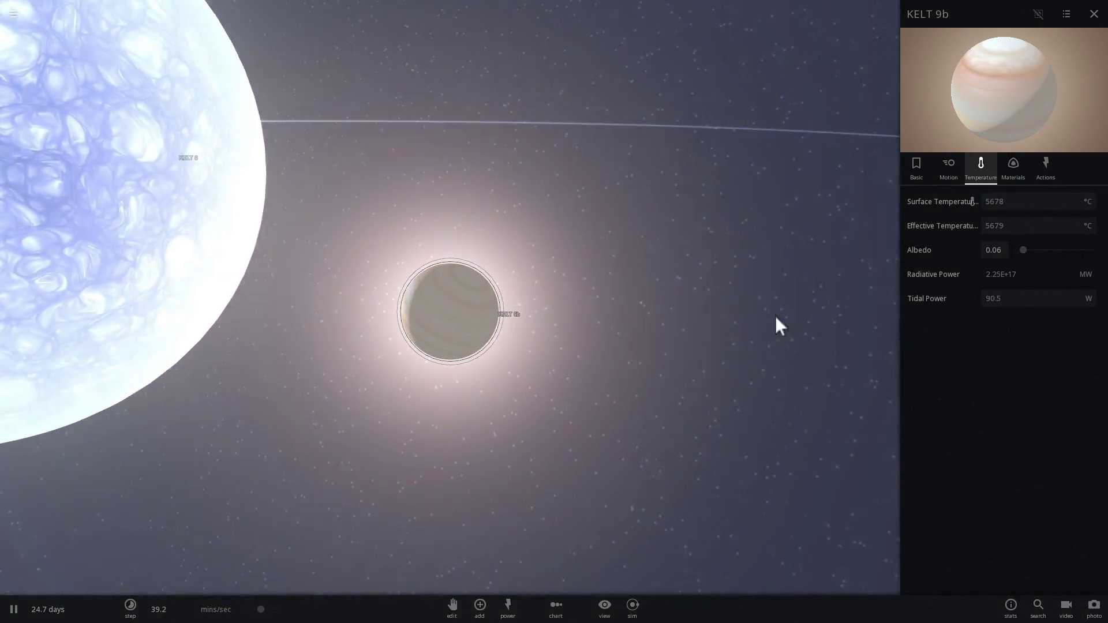
Step: Bring KELT 9b's semi-major axis down to about 2.87 million km and view its orbit around the star
left_click(942, 169)
scroll(1025, 375, "down", 5)
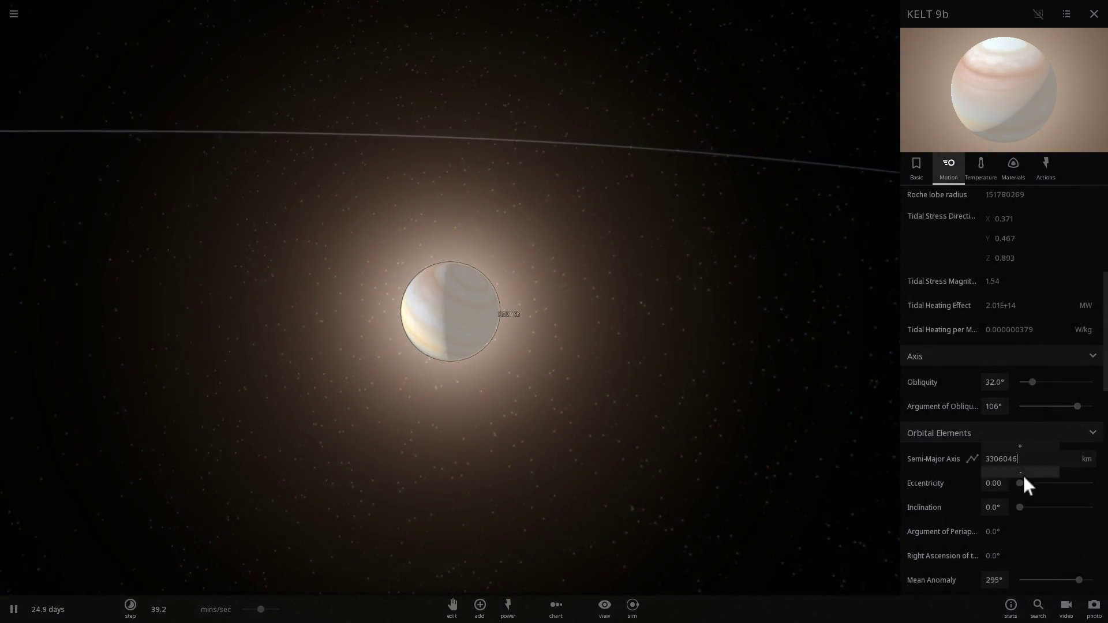
left_click(1024, 476)
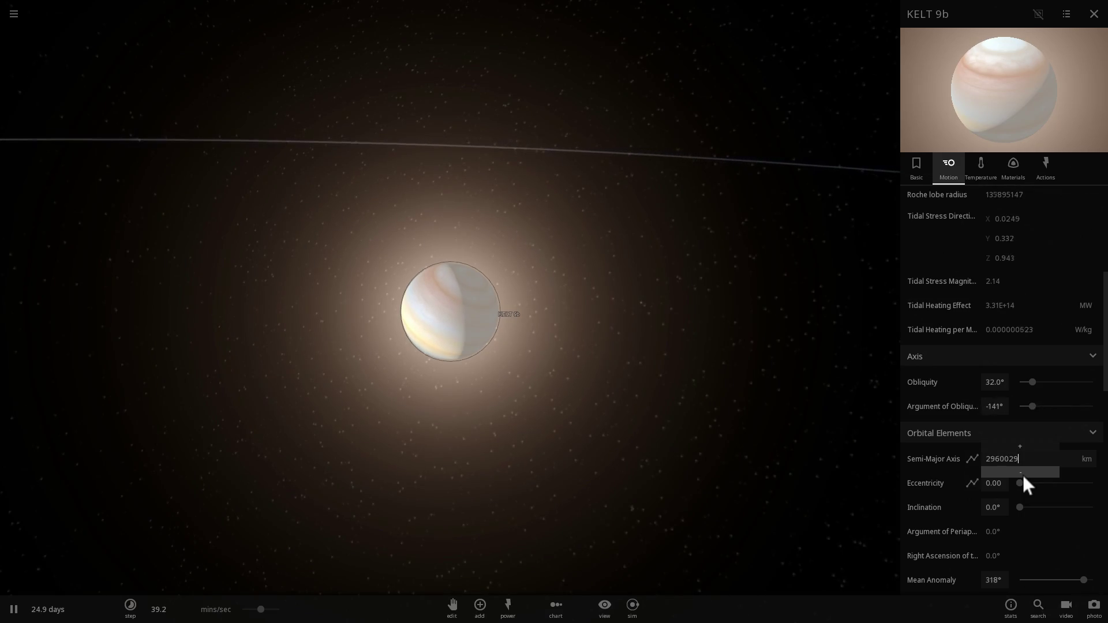
left_click(1023, 476)
scroll(809, 323, "down", 4)
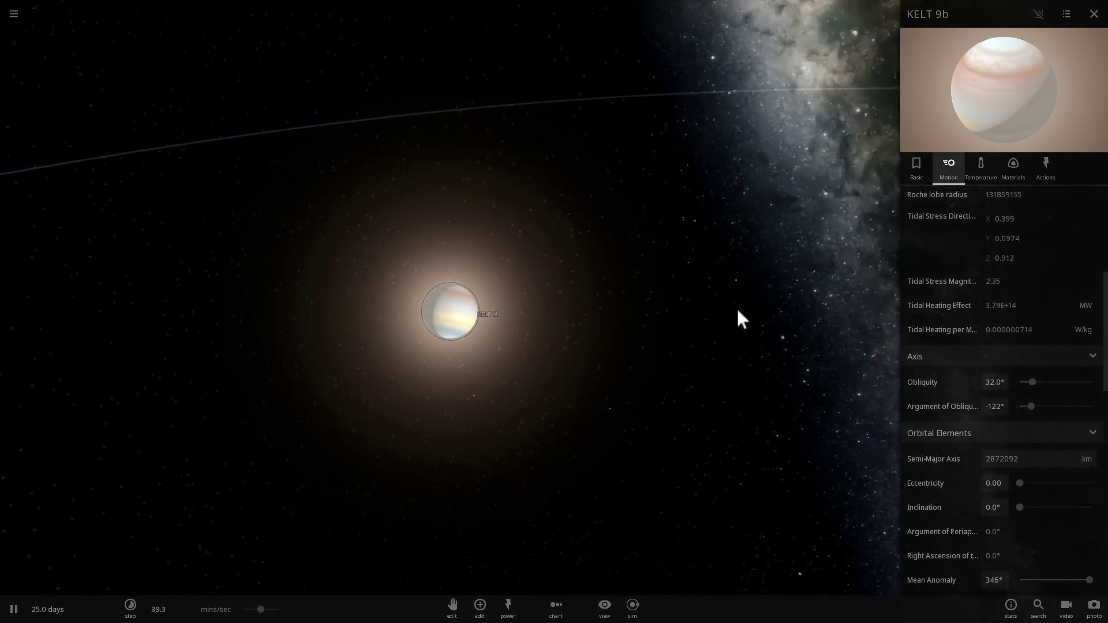
right_click_drag(737, 307, 662, 259)
scroll(750, 206, "down", 2)
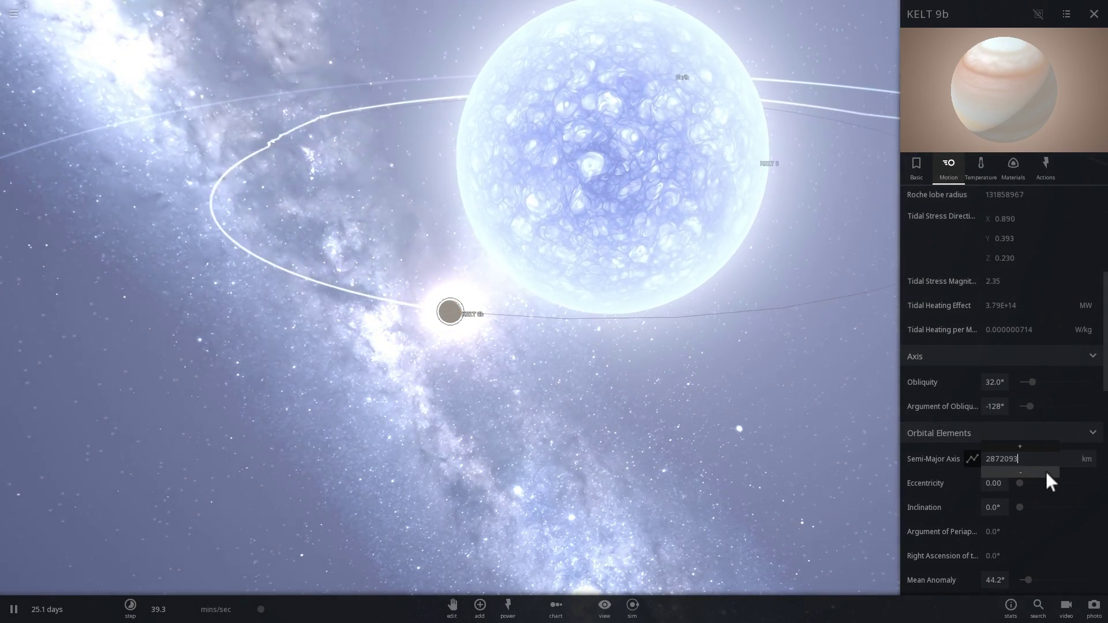
Step: Tighten KELT 9b's orbit around KELT 9 to a semi-major axis of about 1.86 million km
left_click(1043, 472)
left_click(1041, 471)
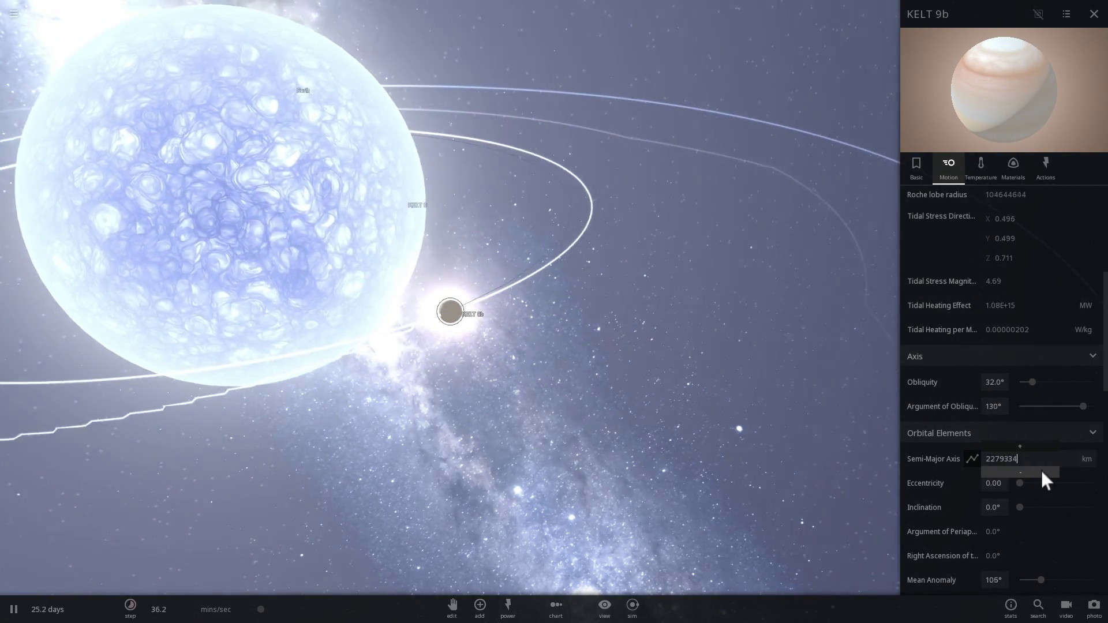
left_click(1041, 471)
left_click(1041, 471)
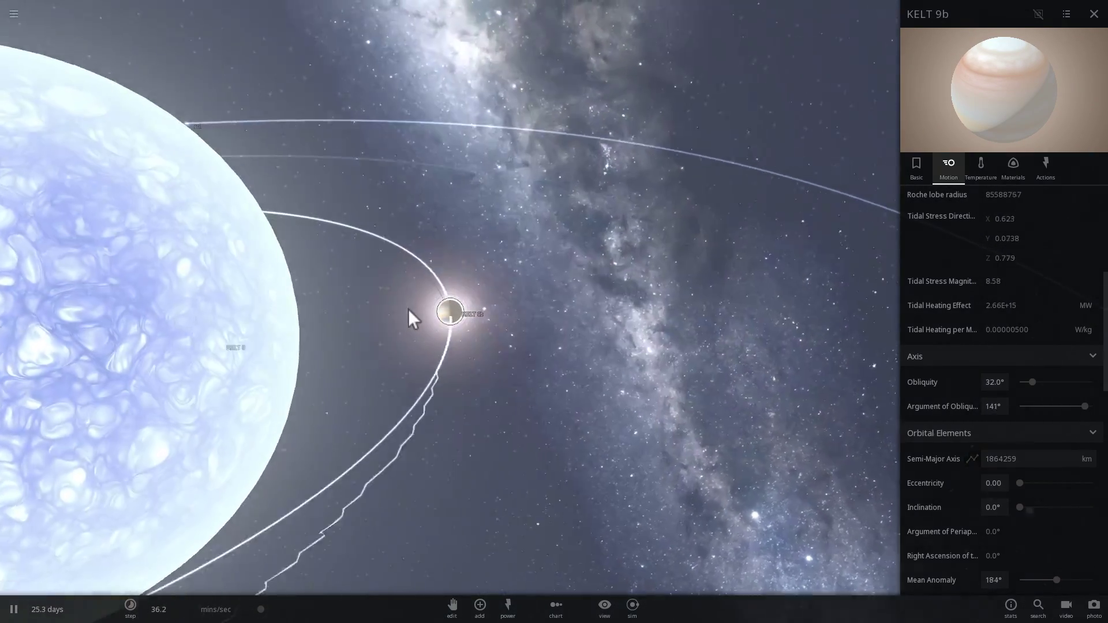
left_click_drag(409, 310, 396, 372)
scroll(396, 371, "up", 2)
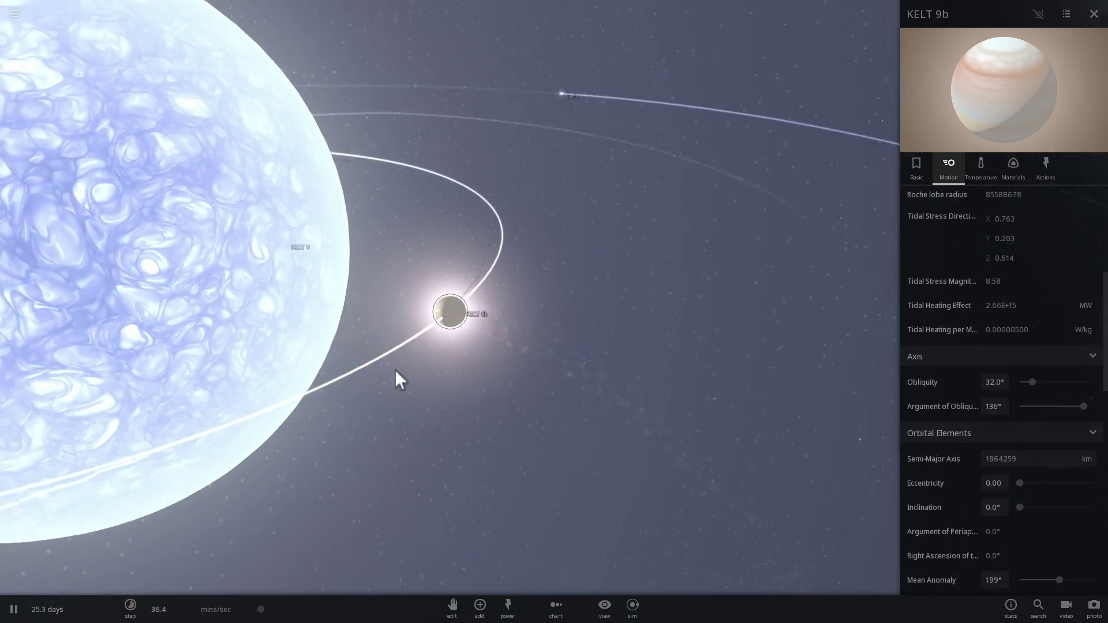
Step: Slow the simulation to about 6 minutes per second, reduce KELT 9b's semi-major axis to about 1.3 million km, and show its temperature
left_click_drag(247, 610, 250, 610)
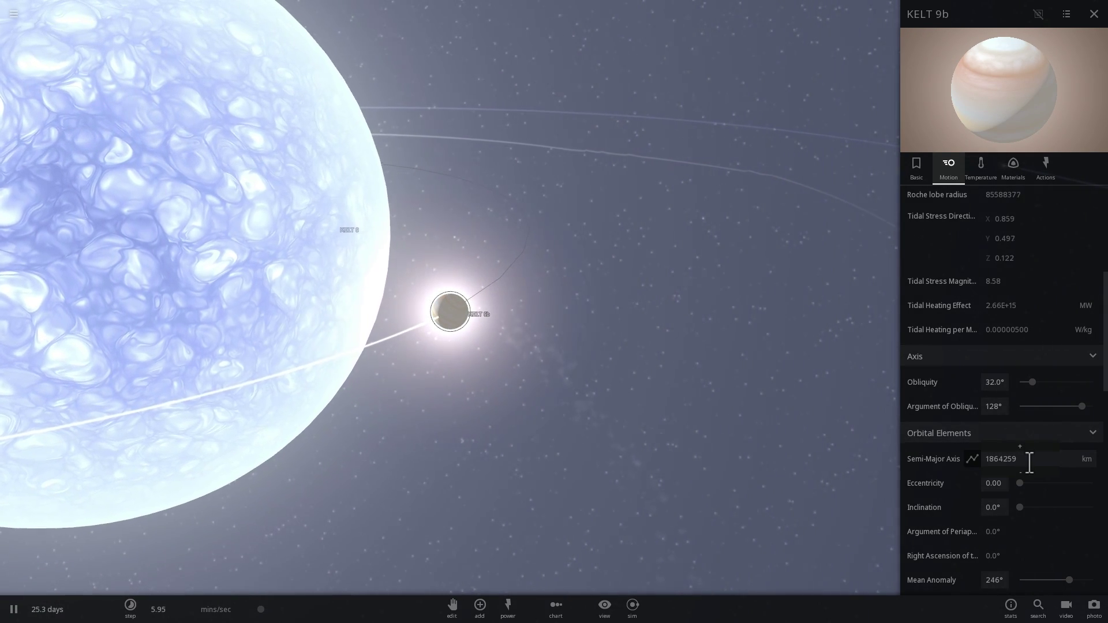
left_click(1017, 475)
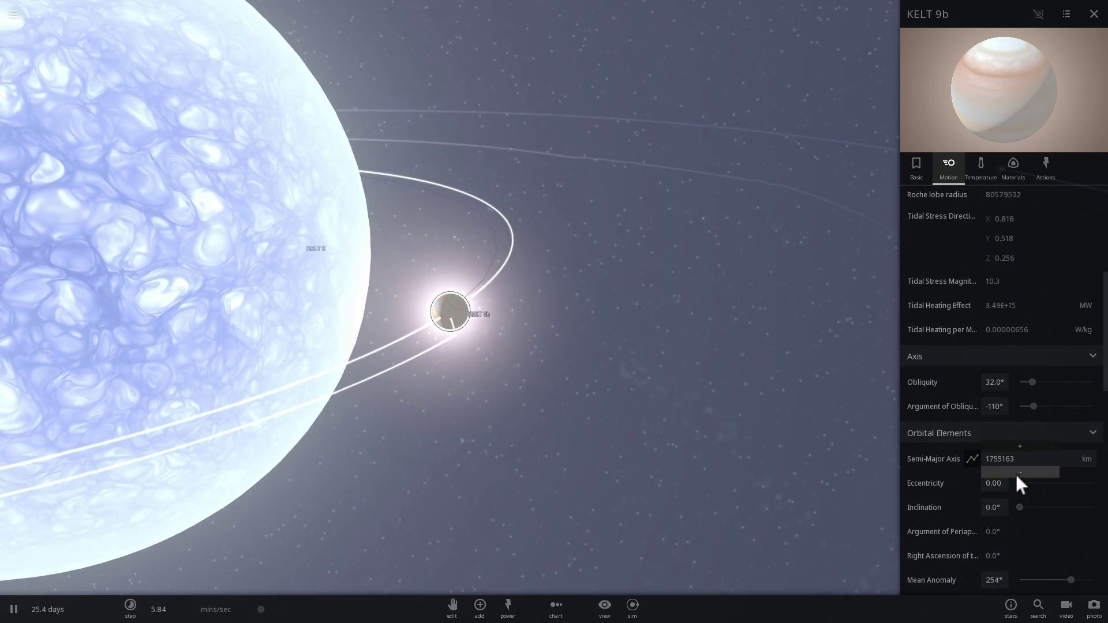
left_click(1016, 475)
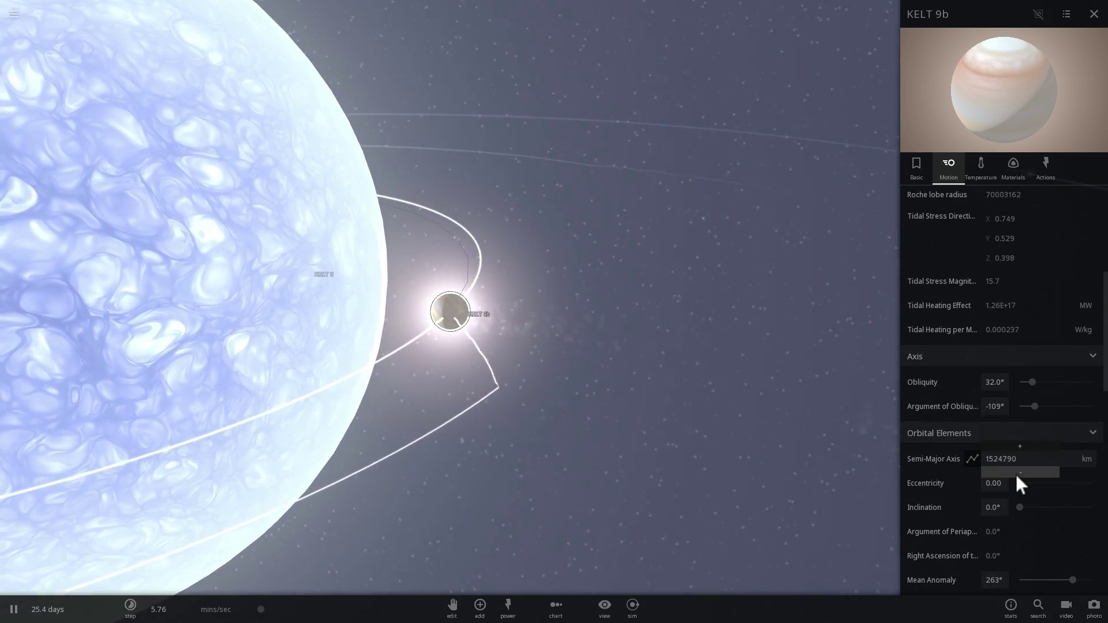
left_click_drag(1016, 475, 1016, 474)
scroll(762, 425, "up", 3)
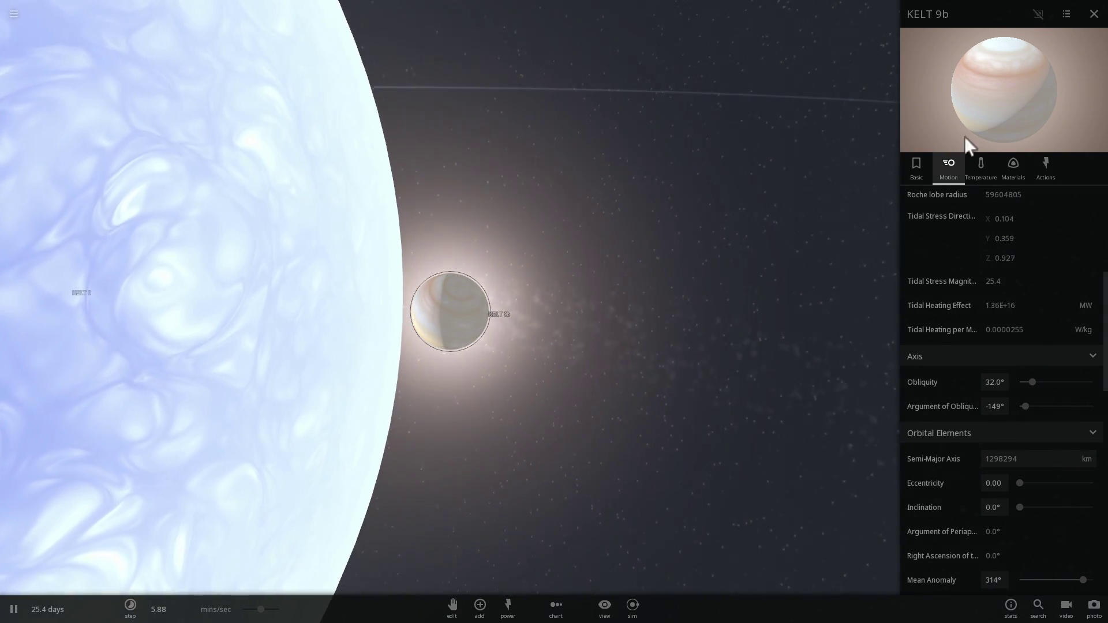
left_click(993, 171)
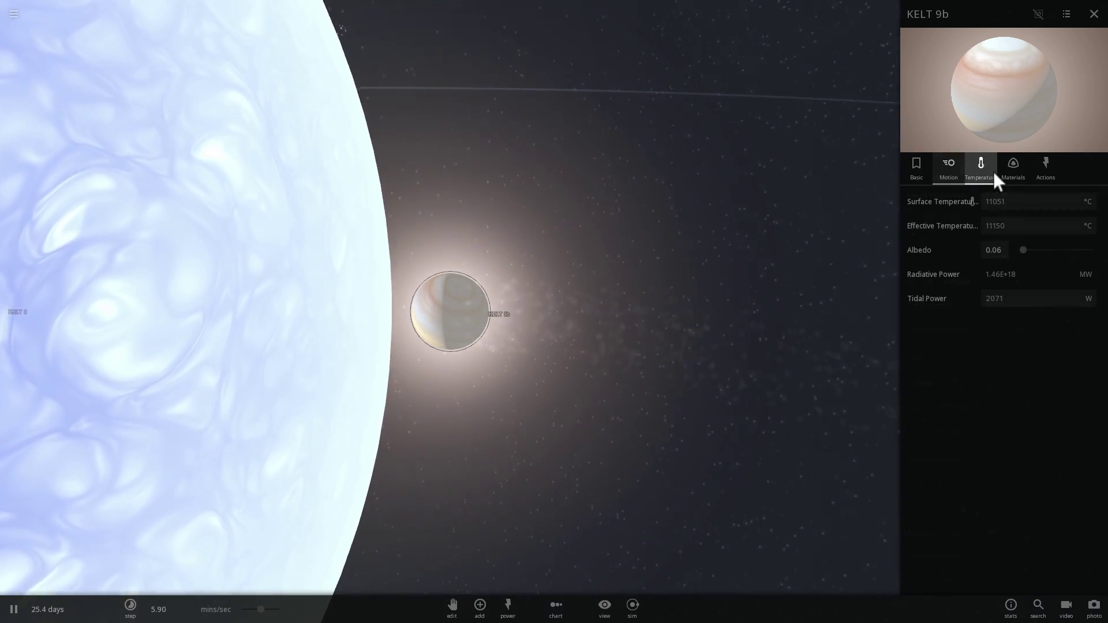
Step: Lower KELT 9b's semi-major axis to about 1.1 million km, moving the planet into KELT 9's surface
left_click(953, 171)
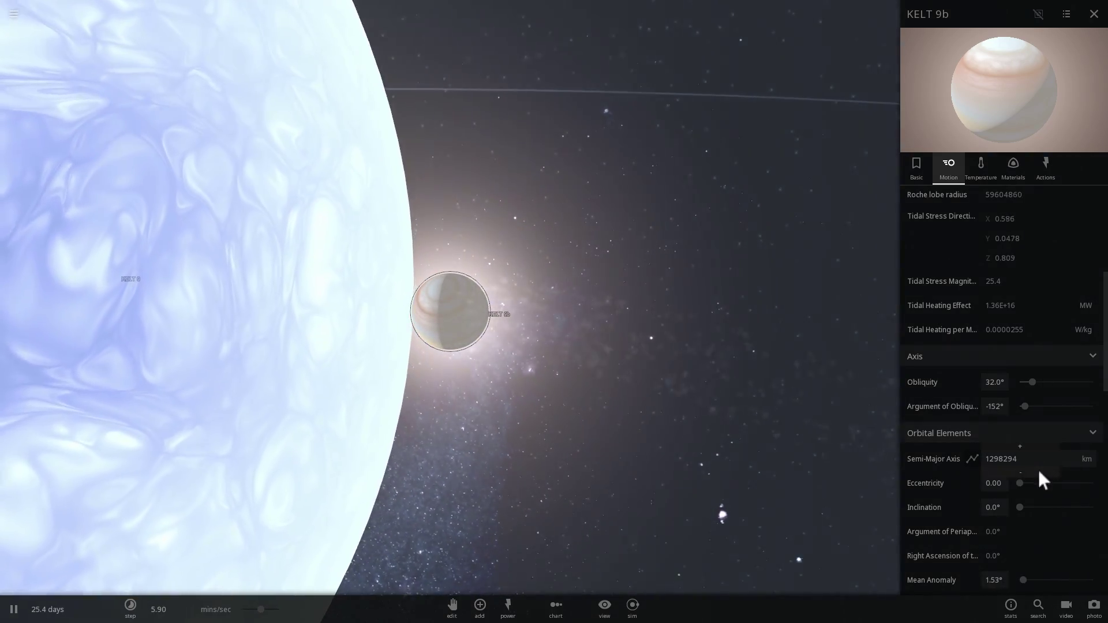
left_click(1040, 473)
left_click(1040, 472)
left_click(1041, 473)
left_click(1041, 472)
left_click(1041, 472)
left_click(1040, 472)
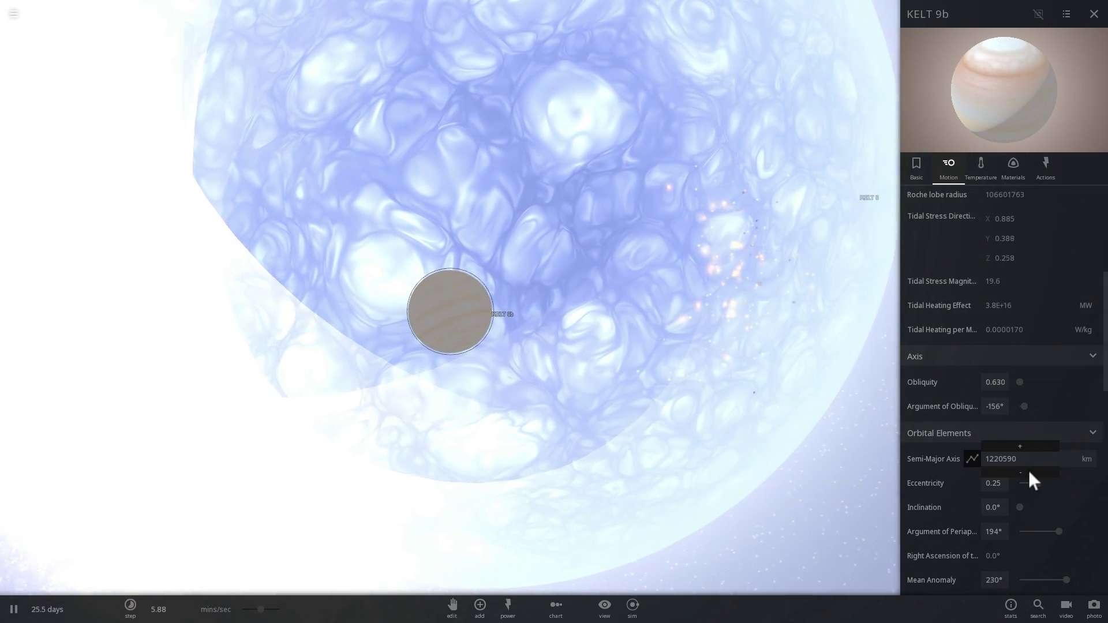
left_click(1030, 475)
left_click(1029, 475)
left_click(1029, 474)
Step: Keep reducing KELT 9b's semi-major axis to below 1 million km, driving the planet deep inside KELT 9
left_click(1028, 474)
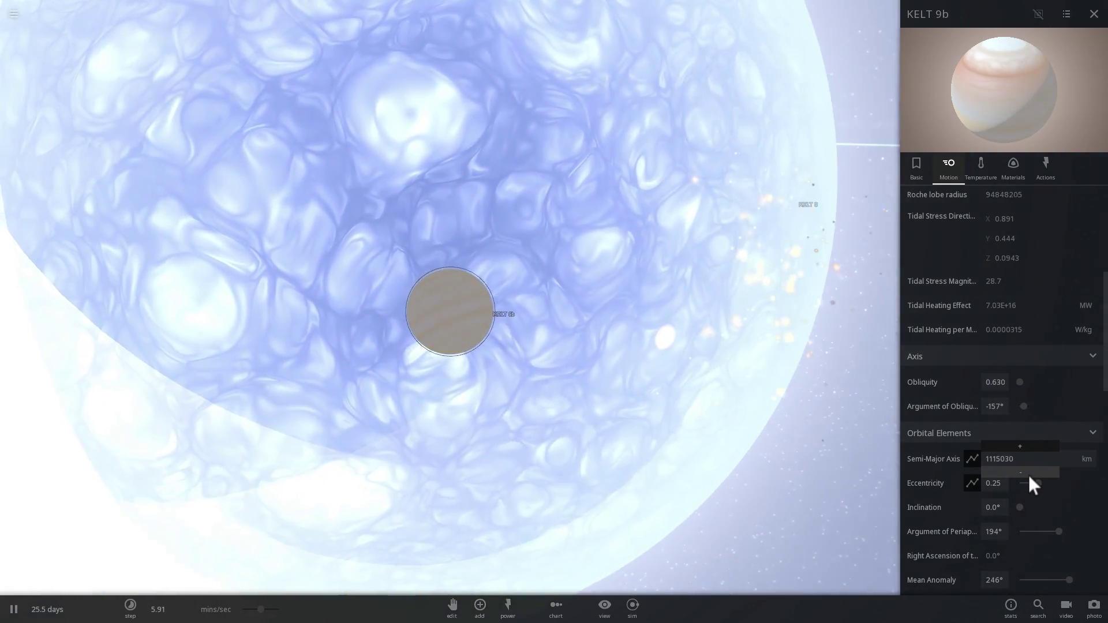
left_click(1029, 474)
left_click(1029, 475)
left_click(1029, 475)
left_click(1029, 475)
left_click(1029, 475)
left_click(1029, 475)
left_click(1029, 476)
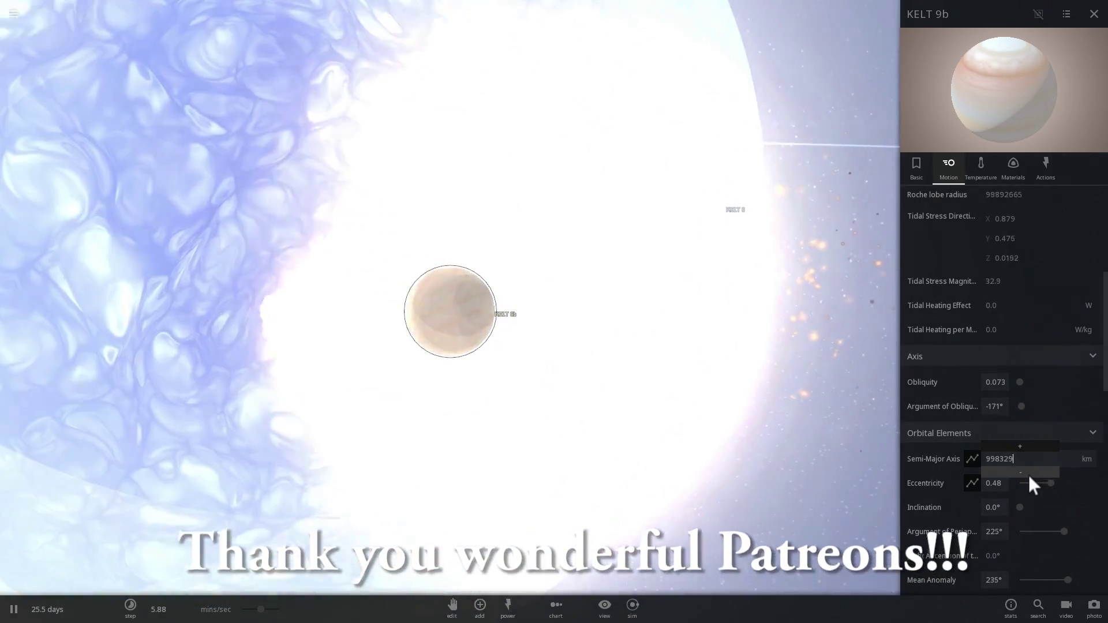
left_click(1029, 475)
left_click(1029, 475)
left_click(1029, 475)
left_click(1029, 475)
left_click(1028, 475)
left_click(1028, 475)
left_click(1028, 475)
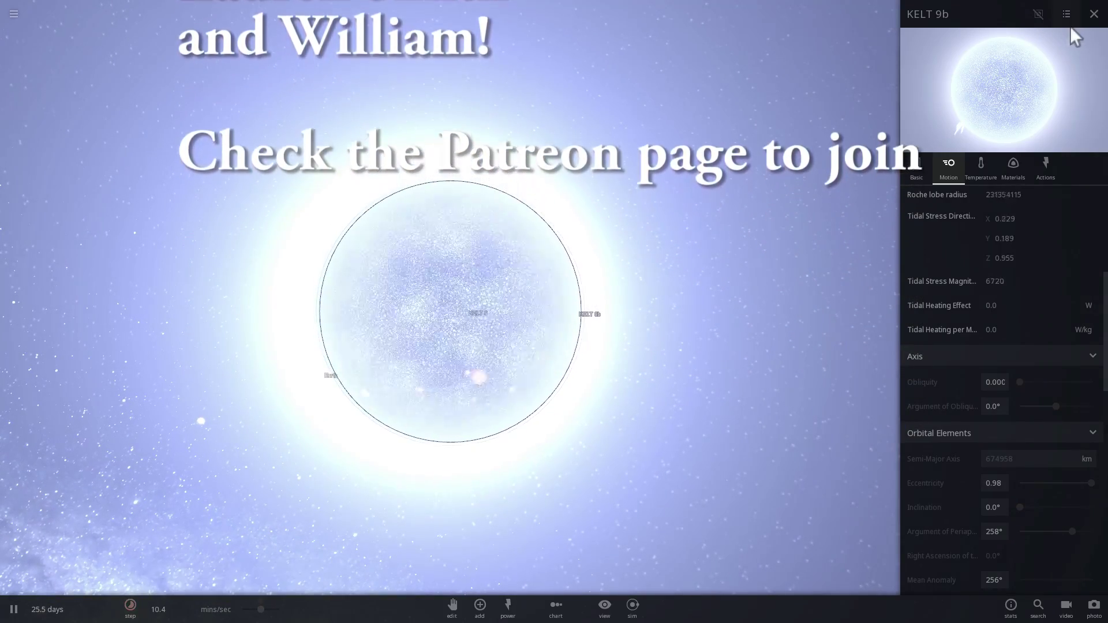
Step: Close KELT 9b's properties, speed the simulation up to about 50 minutes per second, and view the collision site from another angle
left_click(1094, 13)
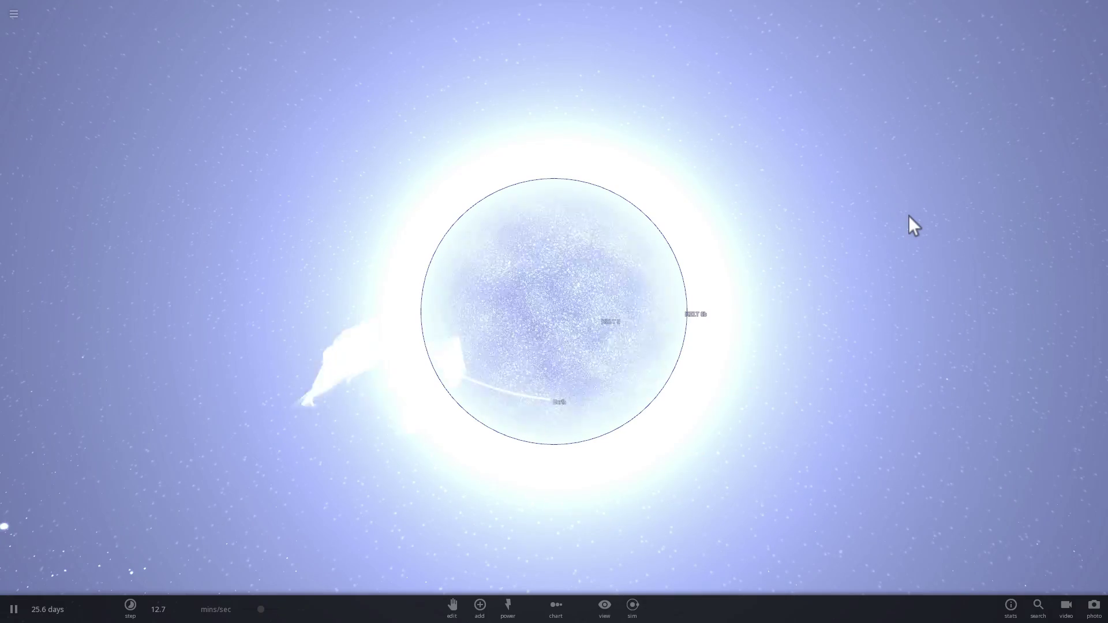
left_click_drag(261, 611, 279, 610)
right_click_drag(303, 475, 507, 548)
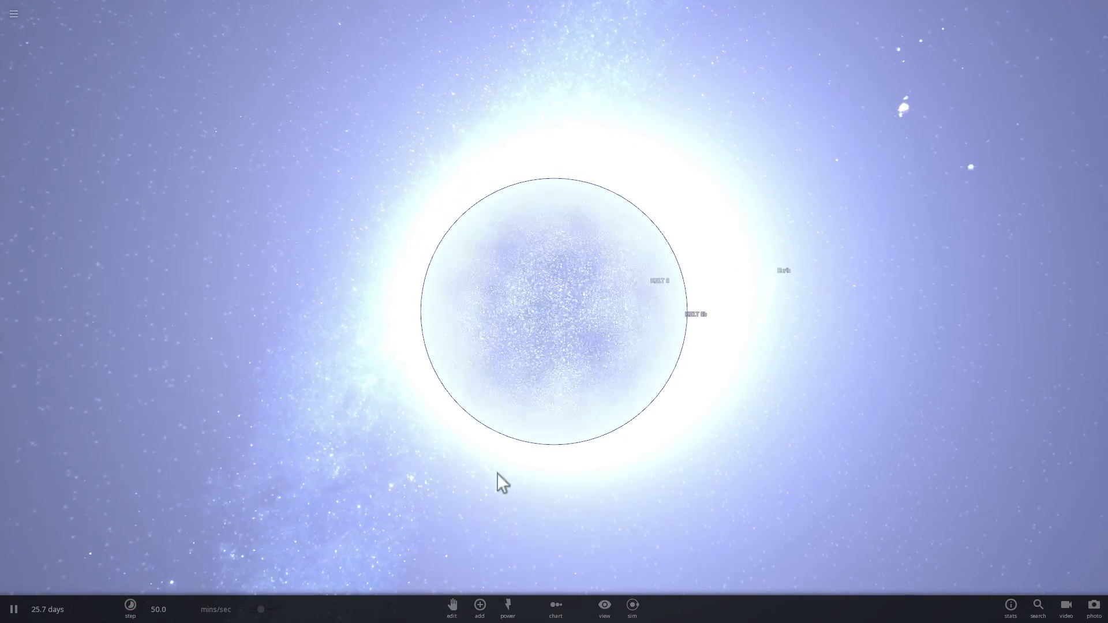